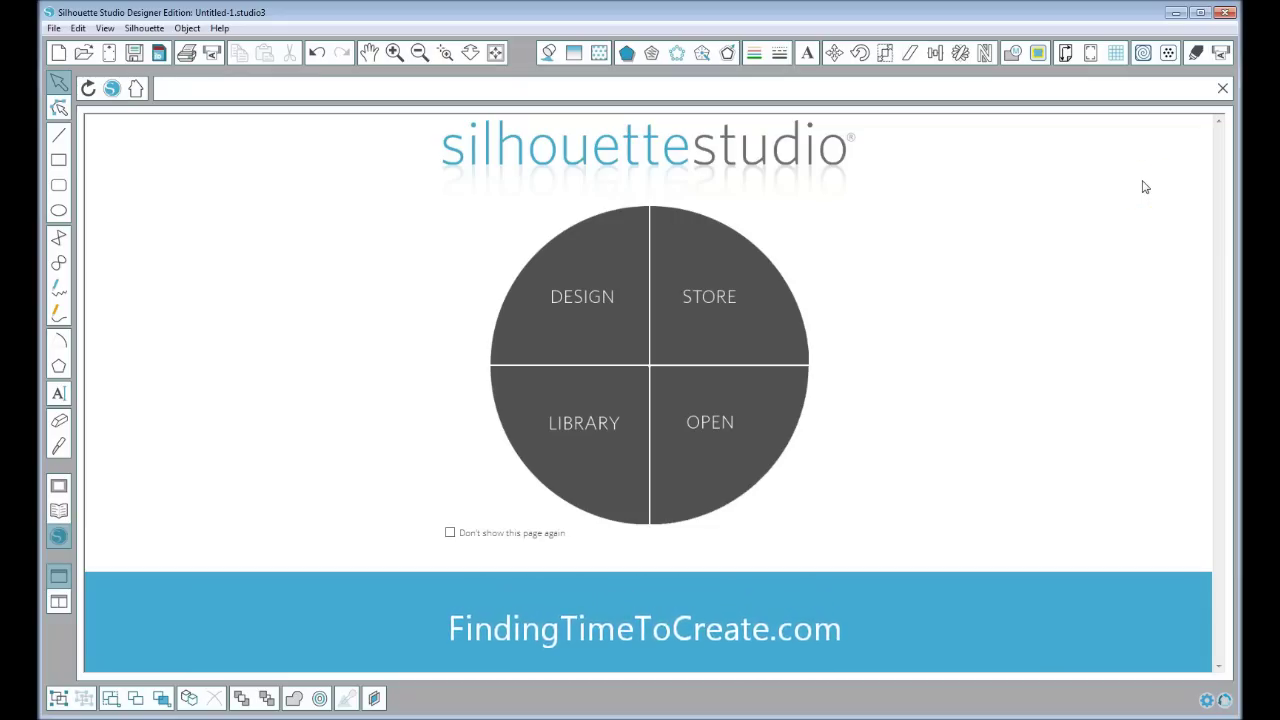
# - Dismiss the welcome screen and show the Stipple panel beside the blank Curio page
pyautogui.click(1152, 128)
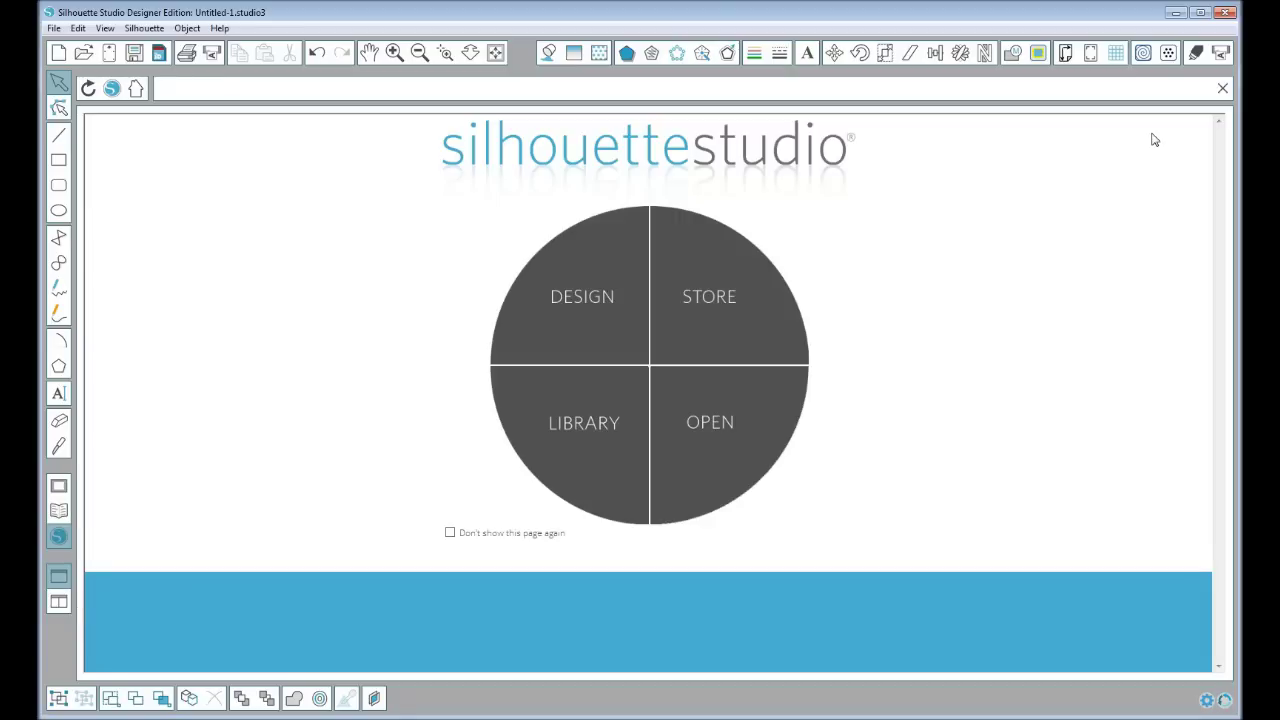
pyautogui.click(1168, 54)
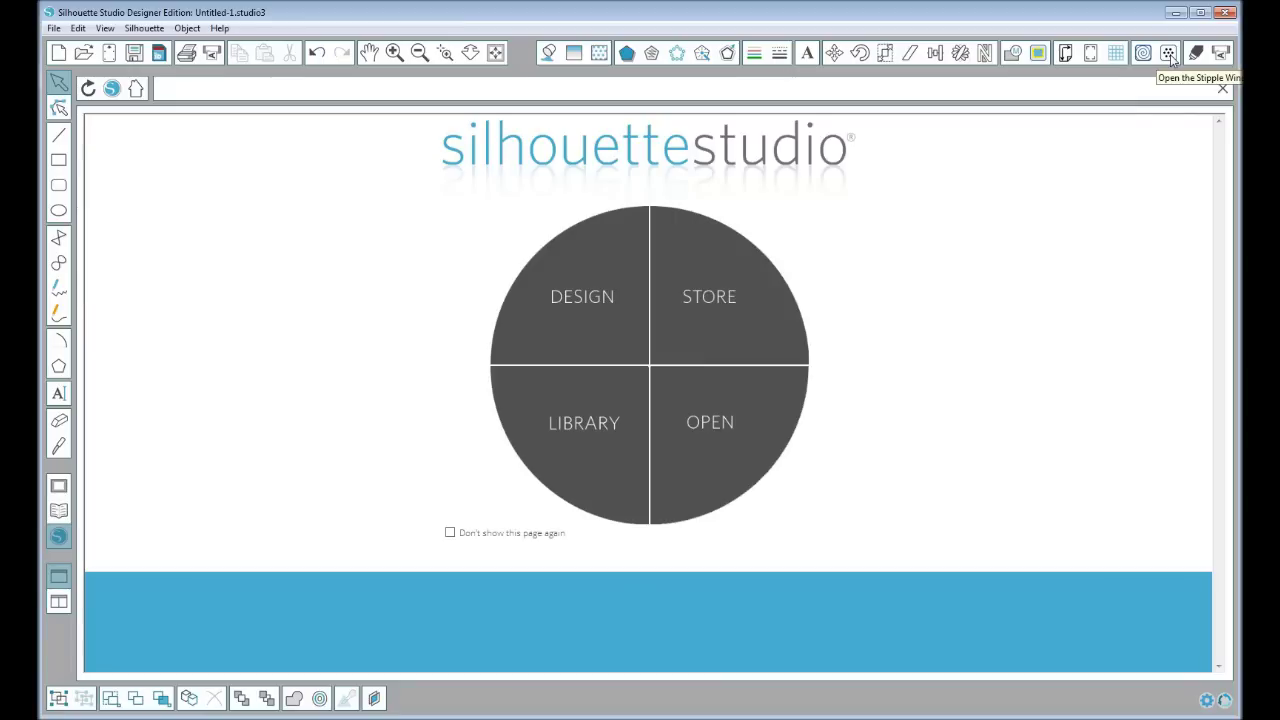
pyautogui.click(1170, 58)
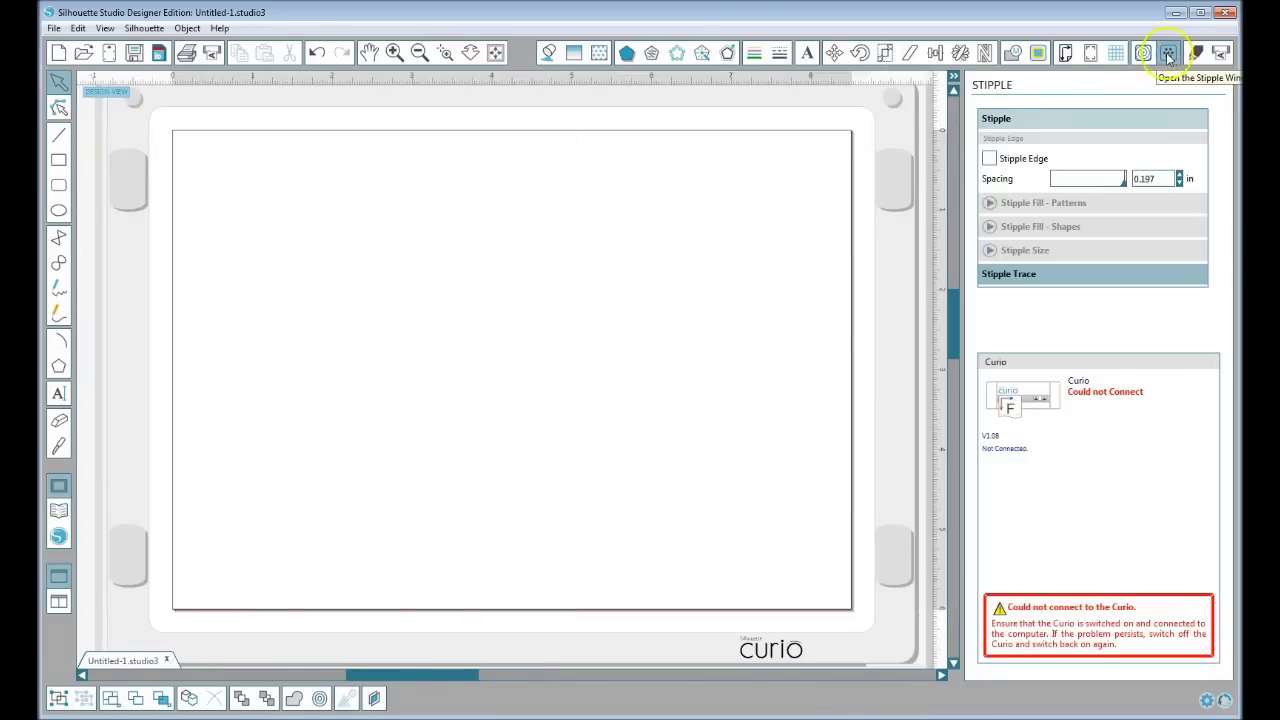
# - Draw a 2.4-inch circle on the page with the Ellipse tool
pyautogui.click(1143, 54)
pyautogui.click(1175, 60)
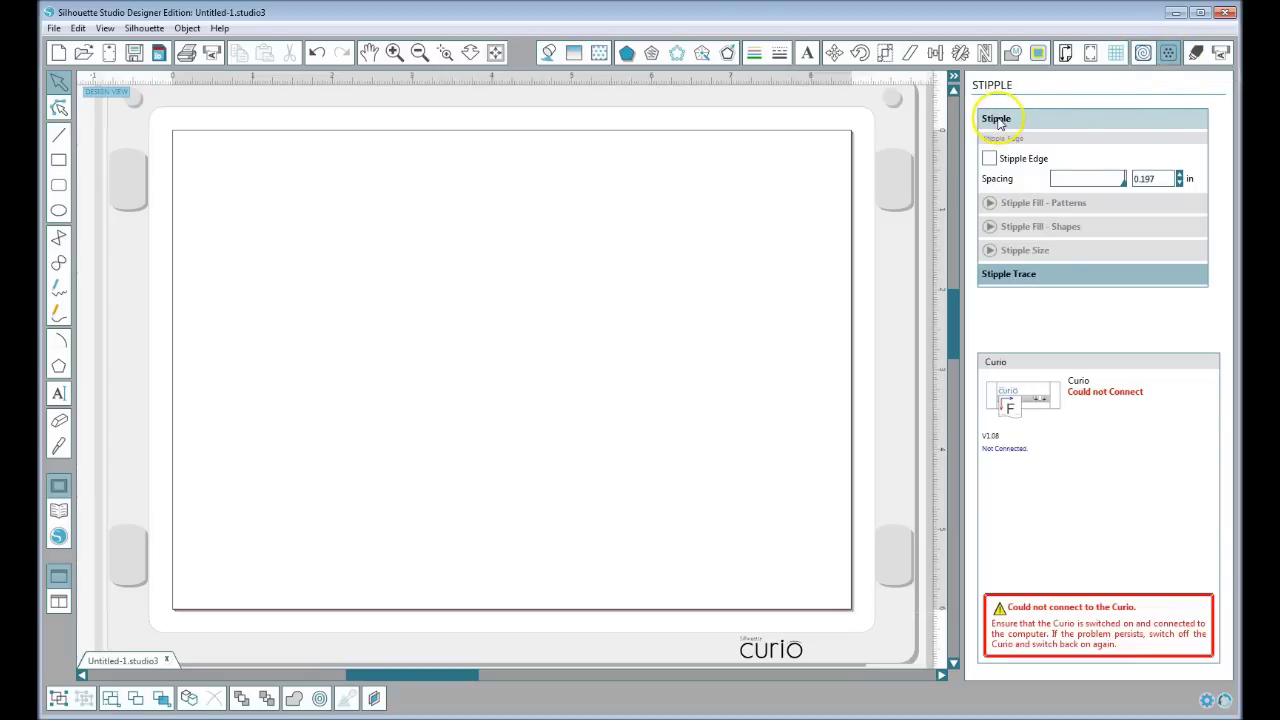
pyautogui.click(58, 210)
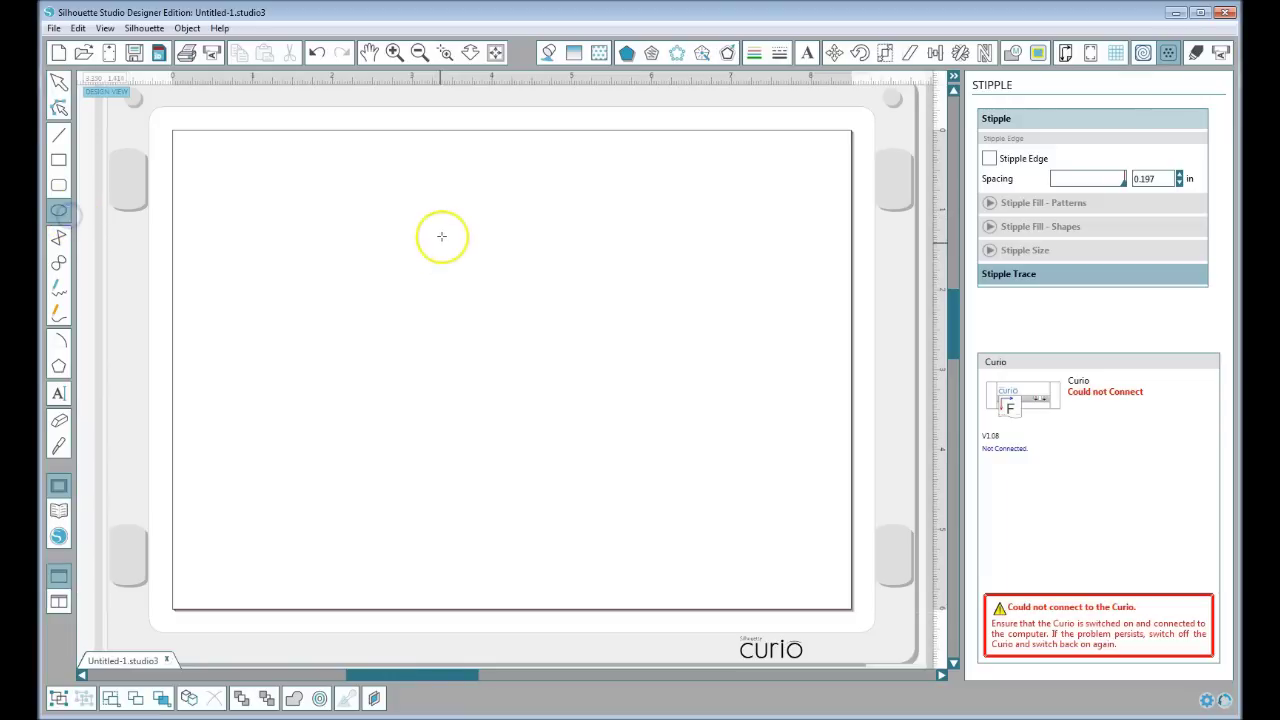
pyautogui.moveTo(434, 214); pyautogui.dragTo(612, 428)
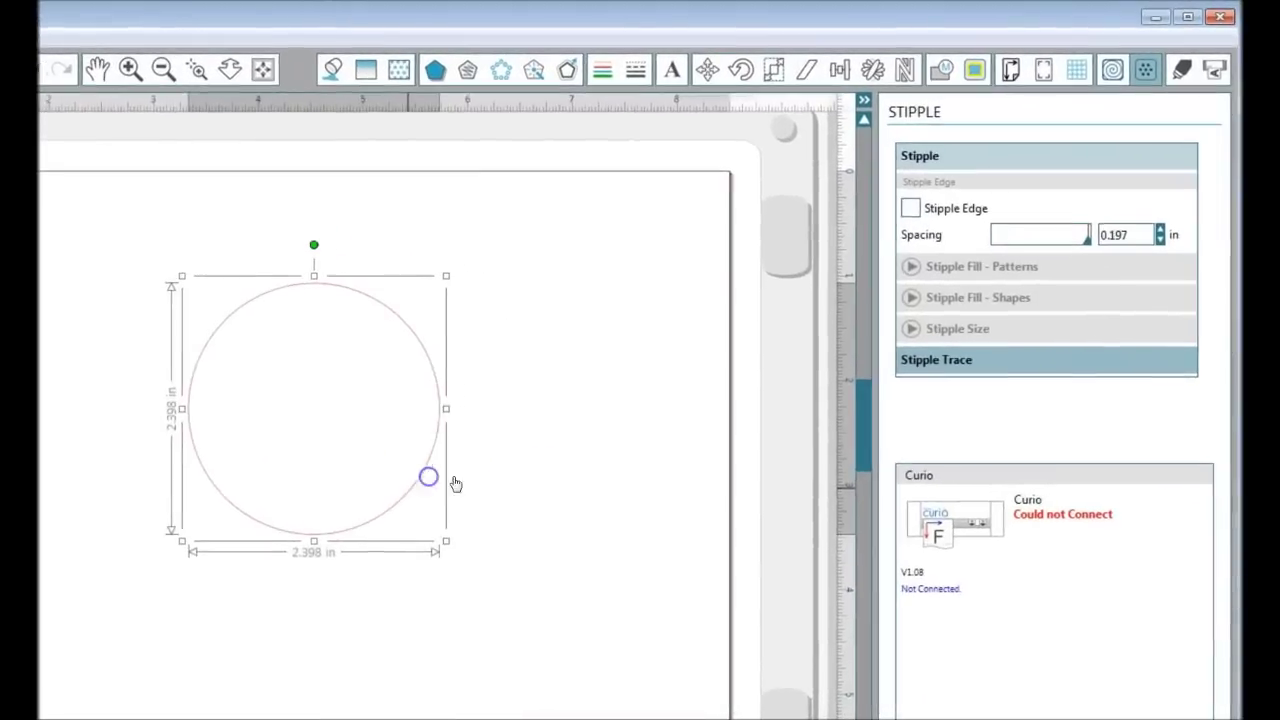
# - Preview Stipple Edge and Triangle, Spiral, Hexagon, Square fills on the circle, then set fill Off
pyautogui.click(908, 214)
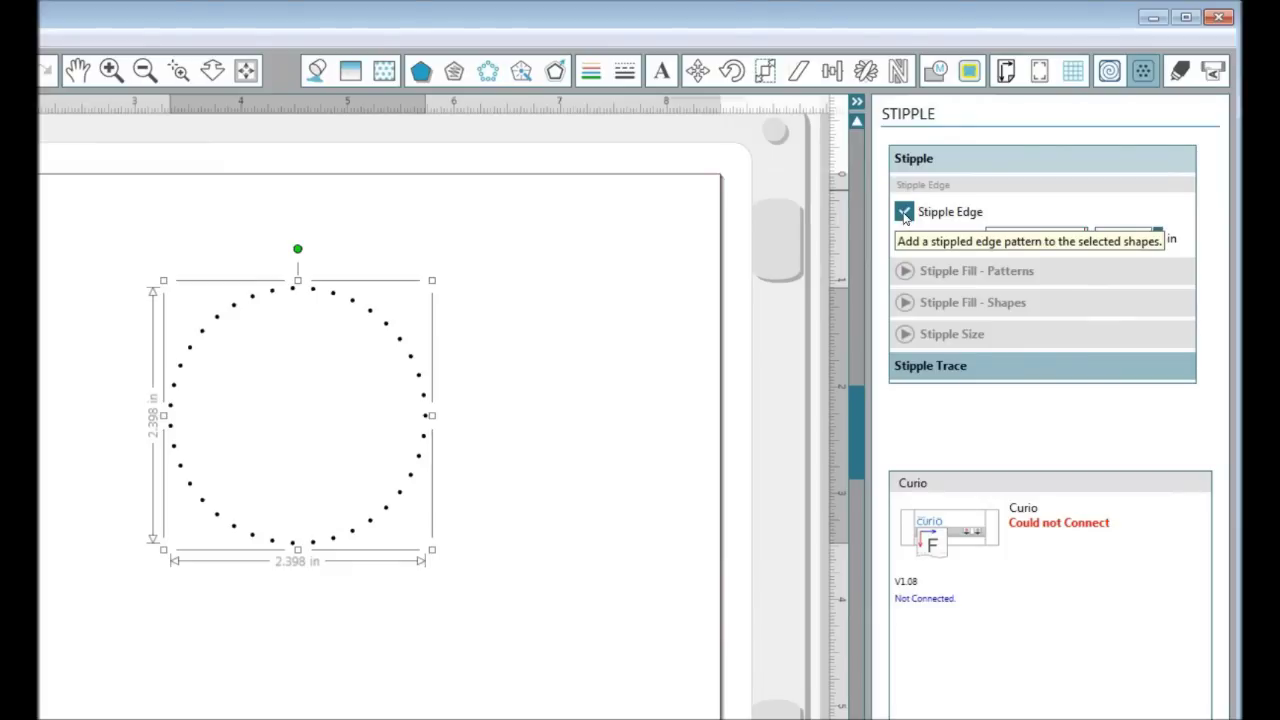
pyautogui.click(904, 213)
pyautogui.click(903, 271)
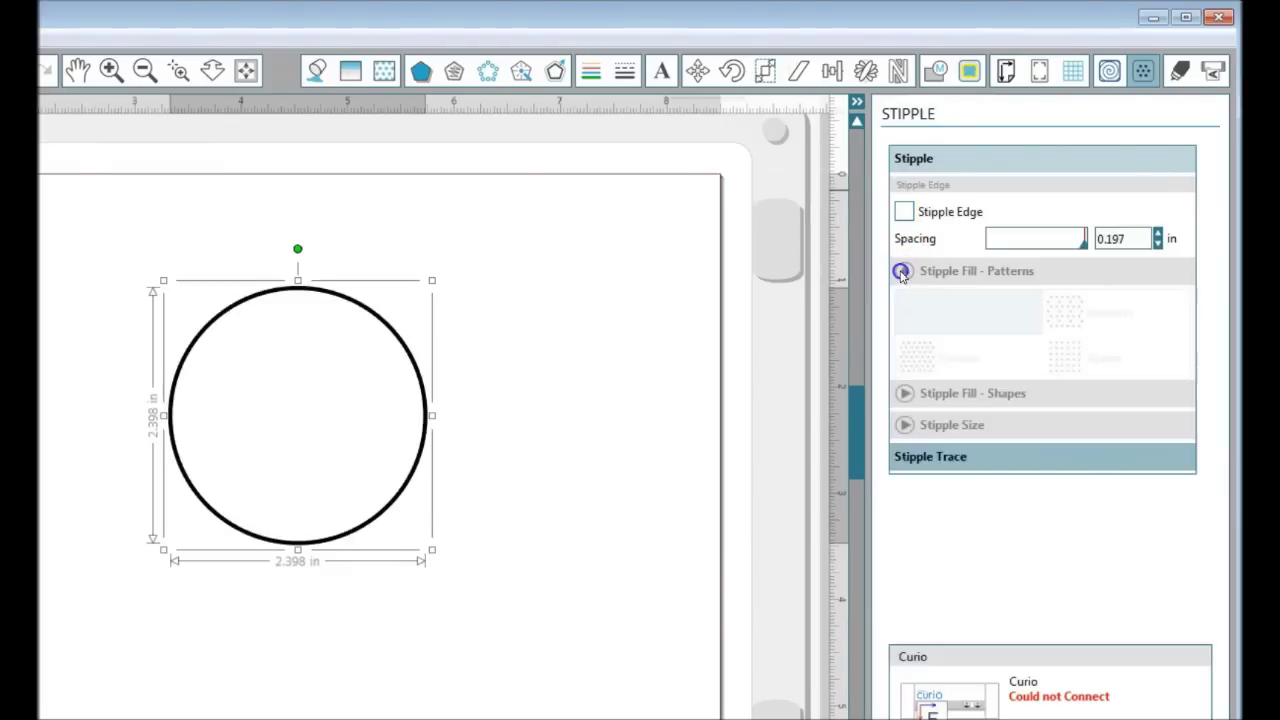
pyautogui.click(914, 360)
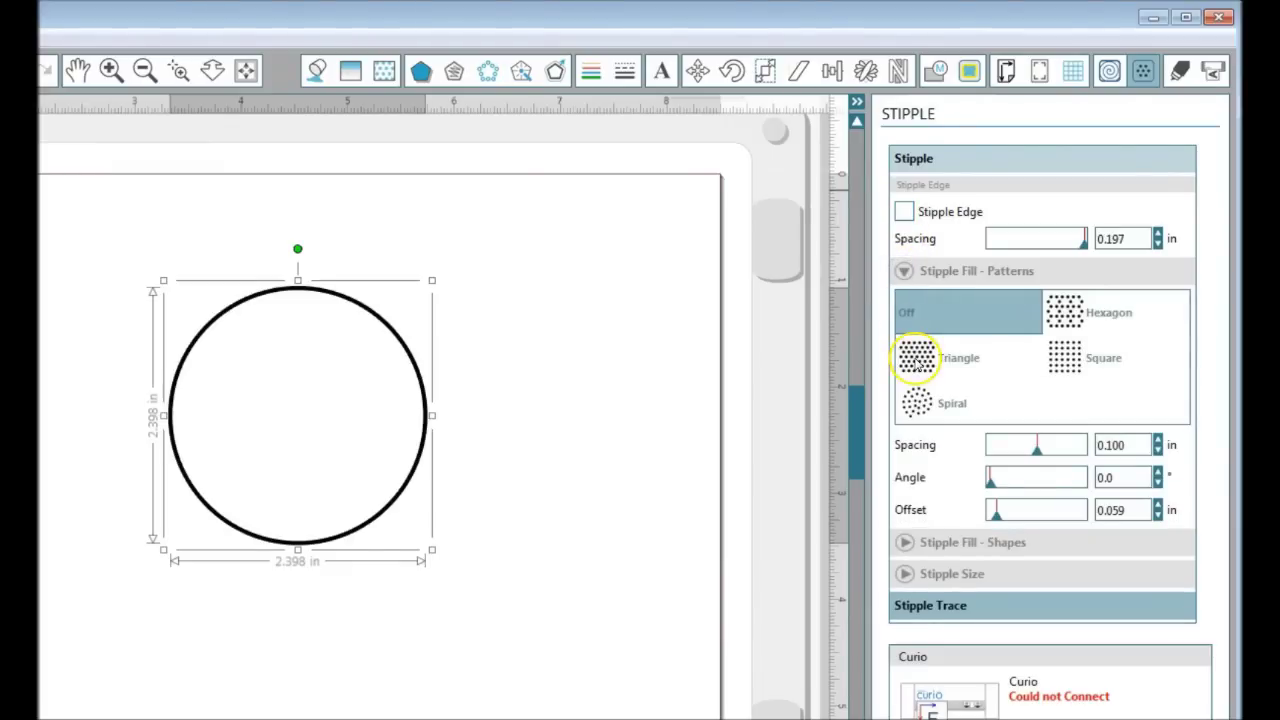
pyautogui.click(916, 404)
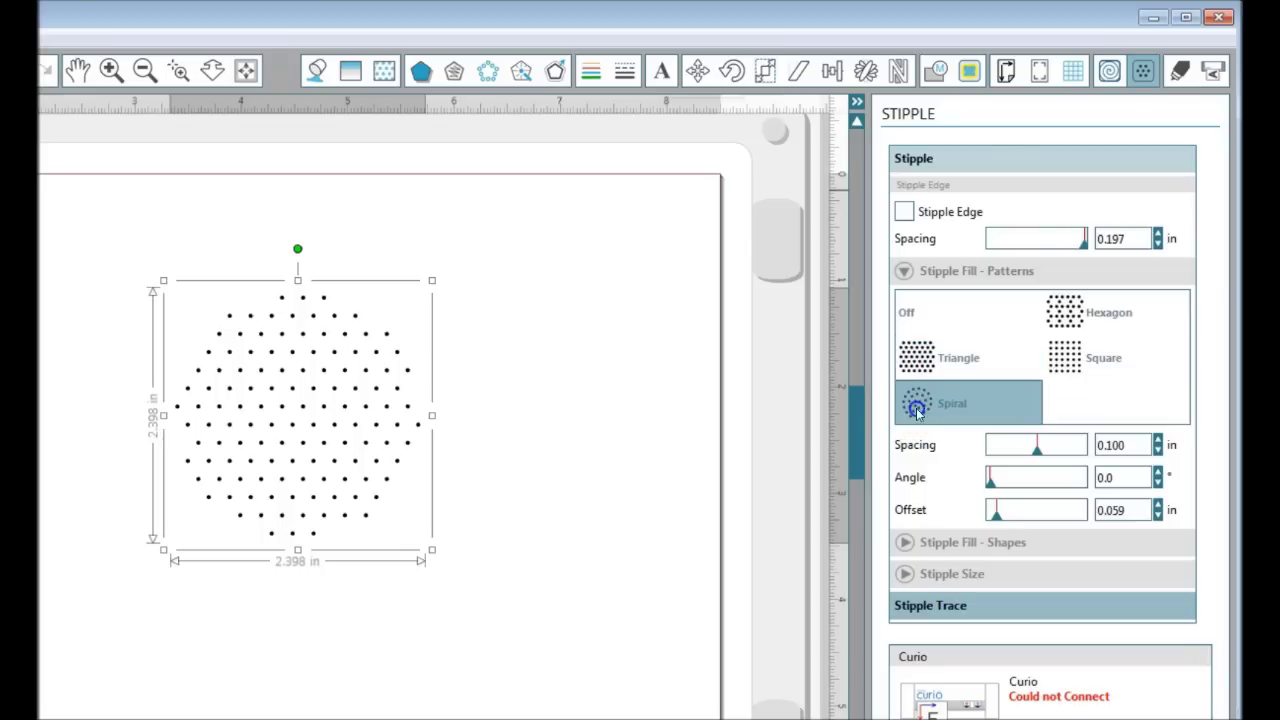
pyautogui.click(1064, 310)
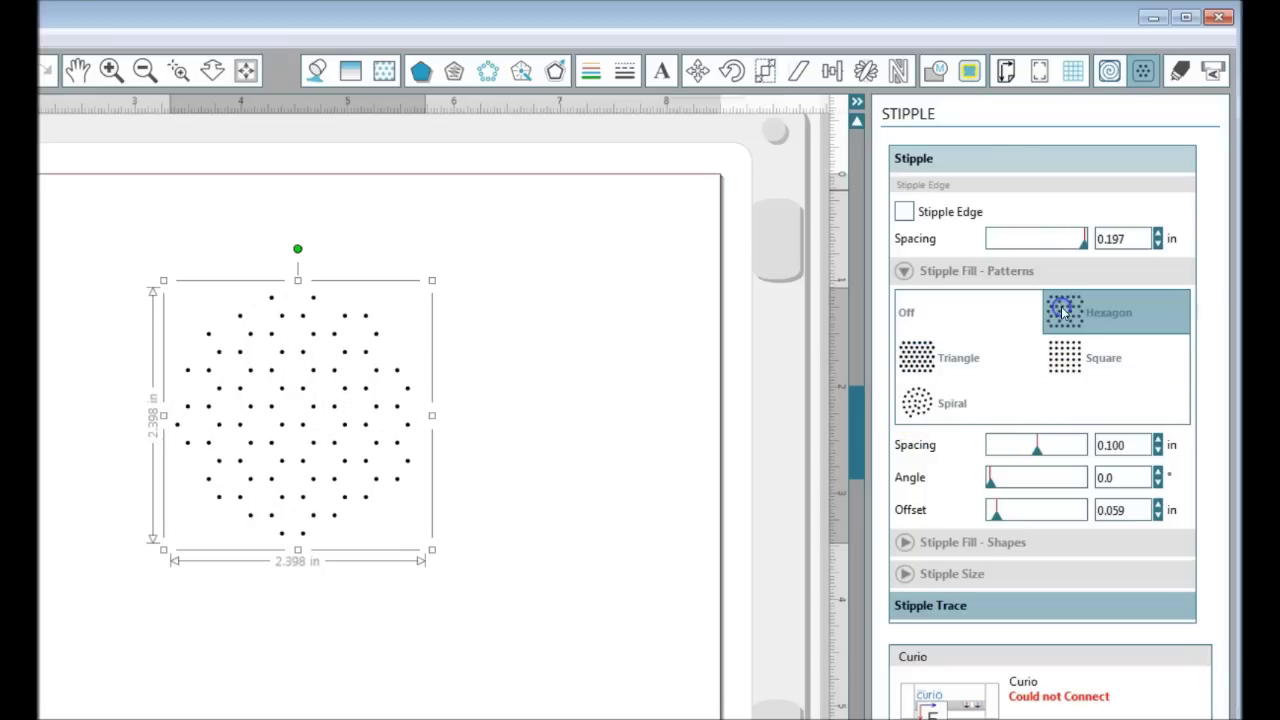
pyautogui.click(1068, 366)
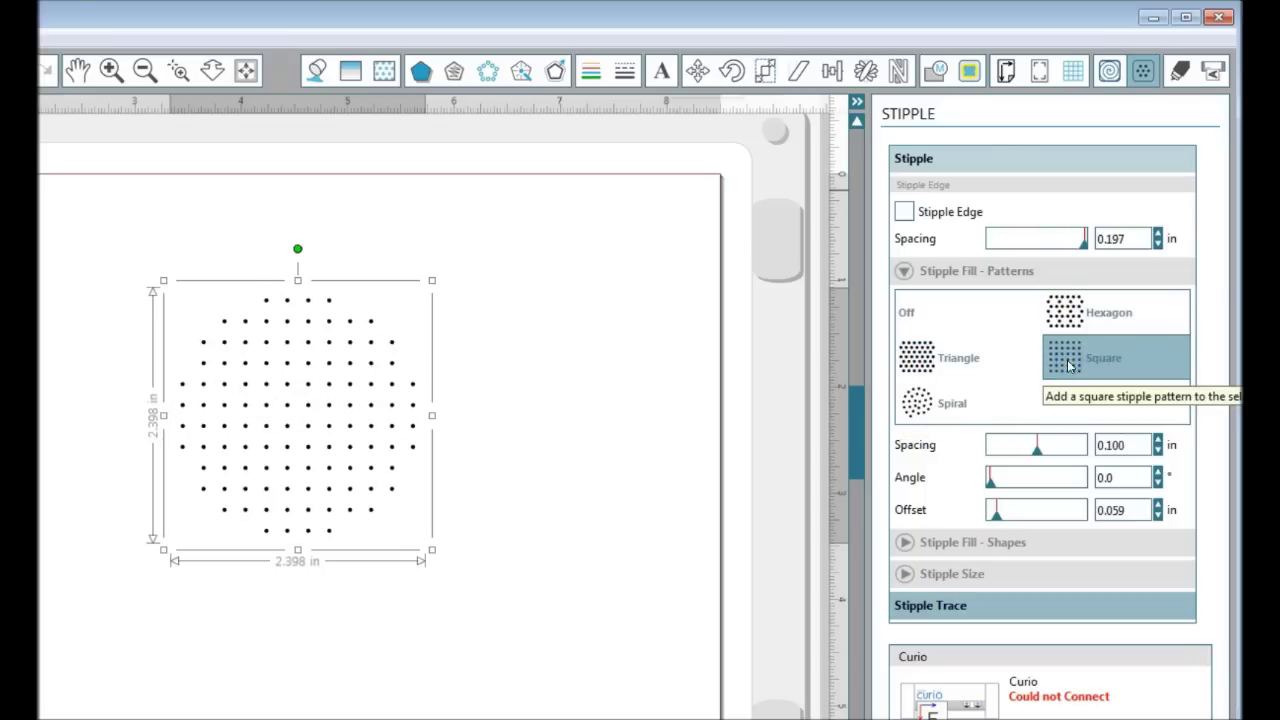
pyautogui.click(903, 273)
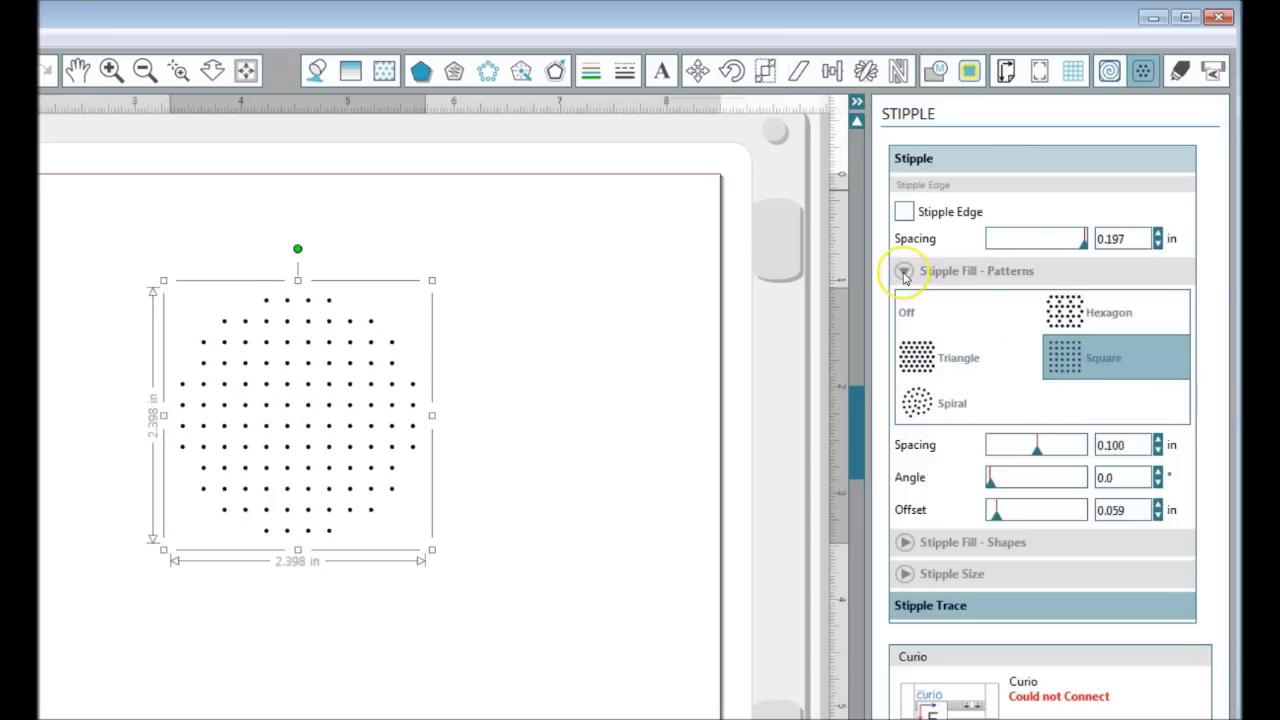
pyautogui.click(905, 311)
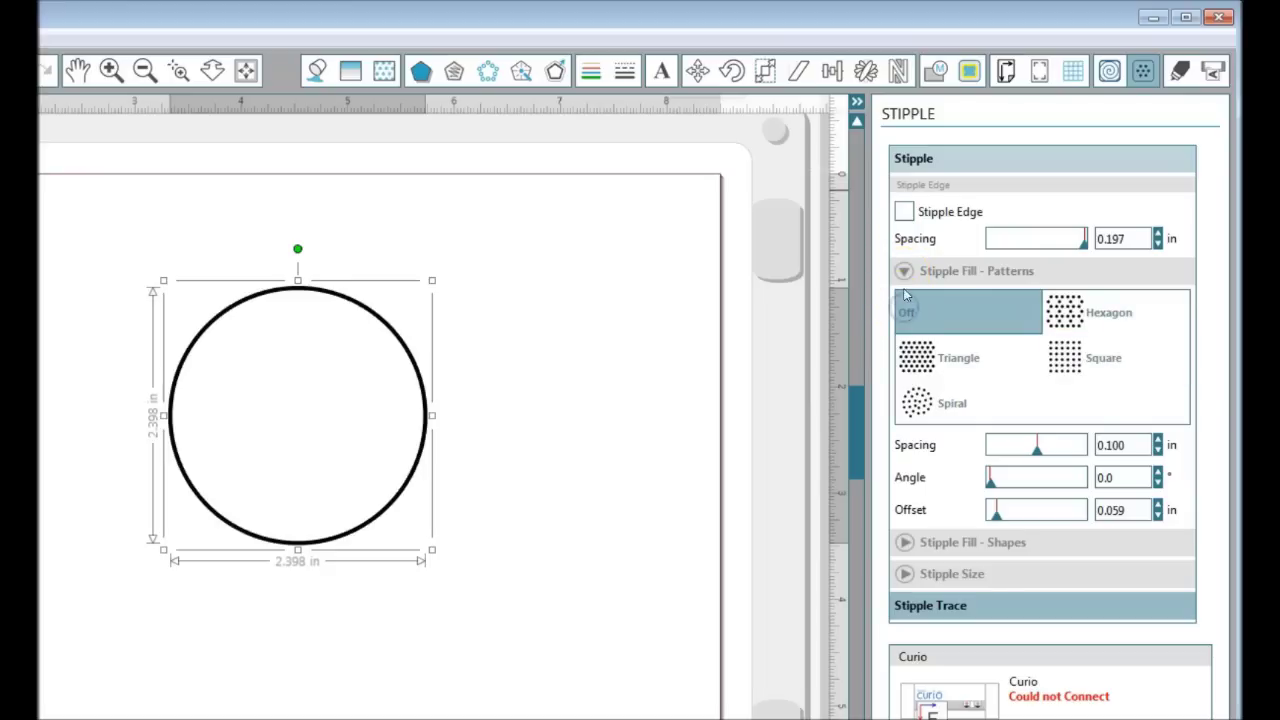
pyautogui.click(904, 271)
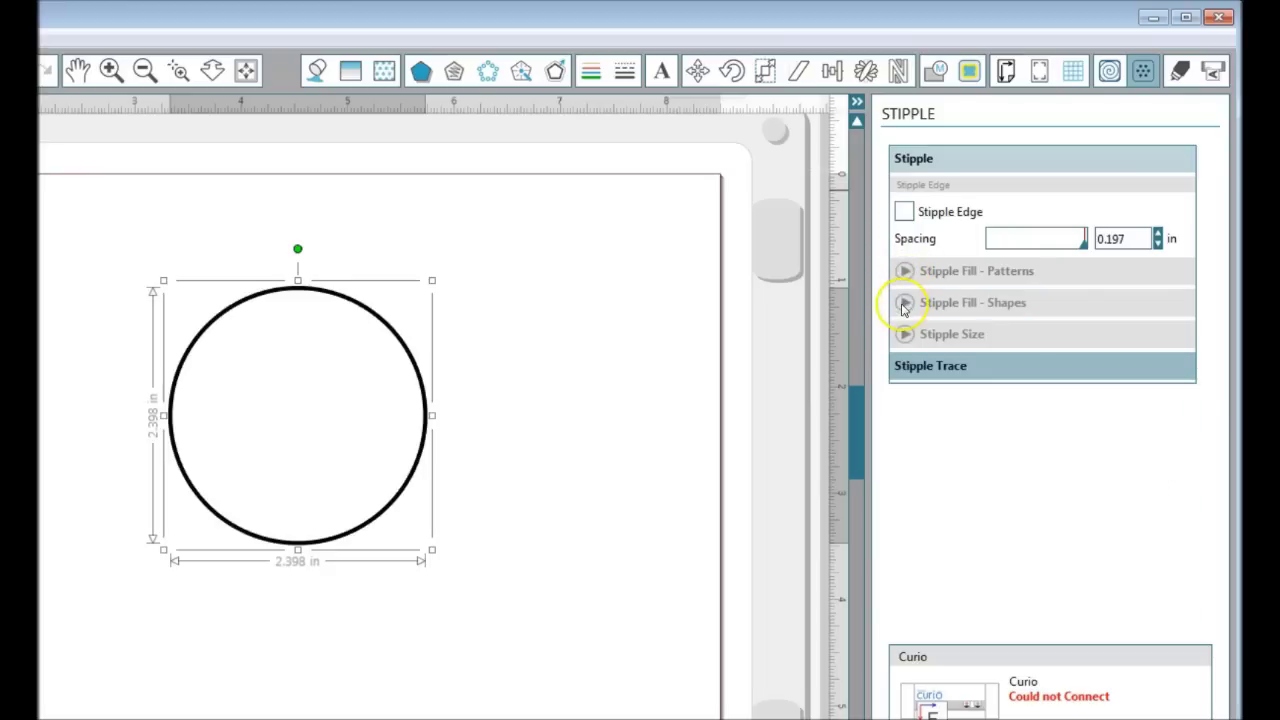
# - Preview Scallop, Zigzag, Chevrons and Metal Plate shape fills, then switch the shape fill off
pyautogui.click(903, 304)
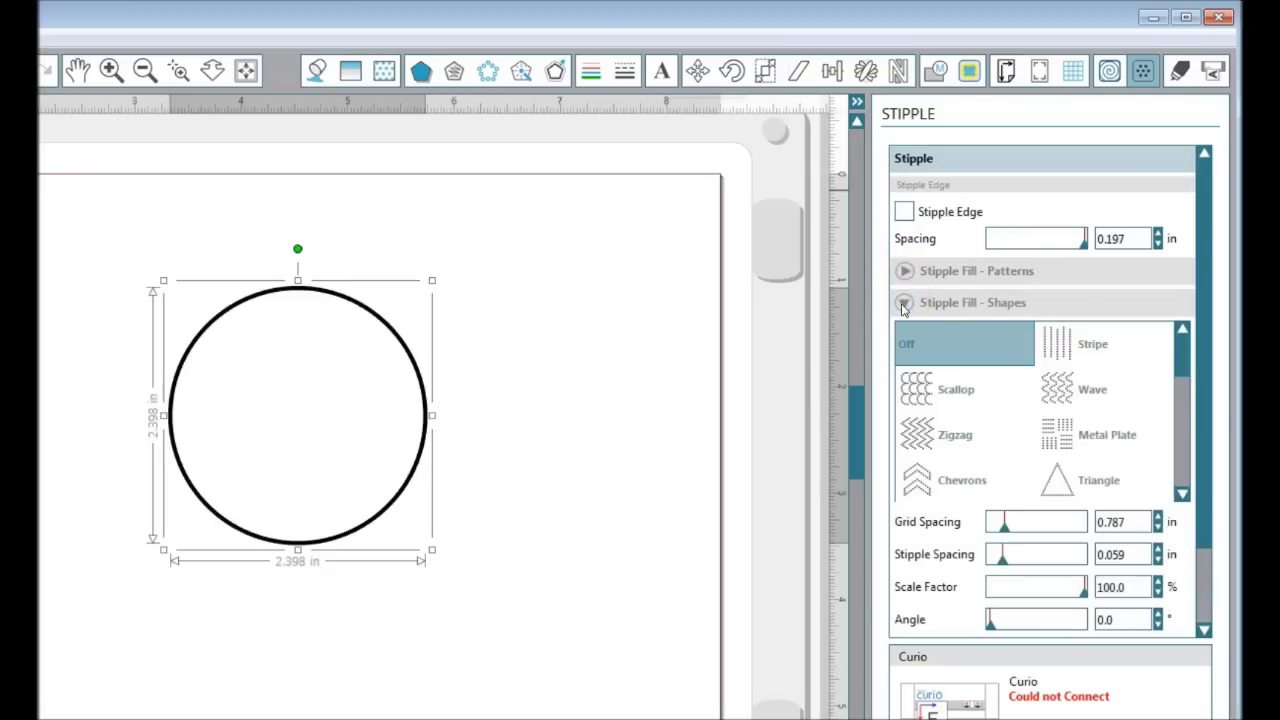
pyautogui.click(920, 388)
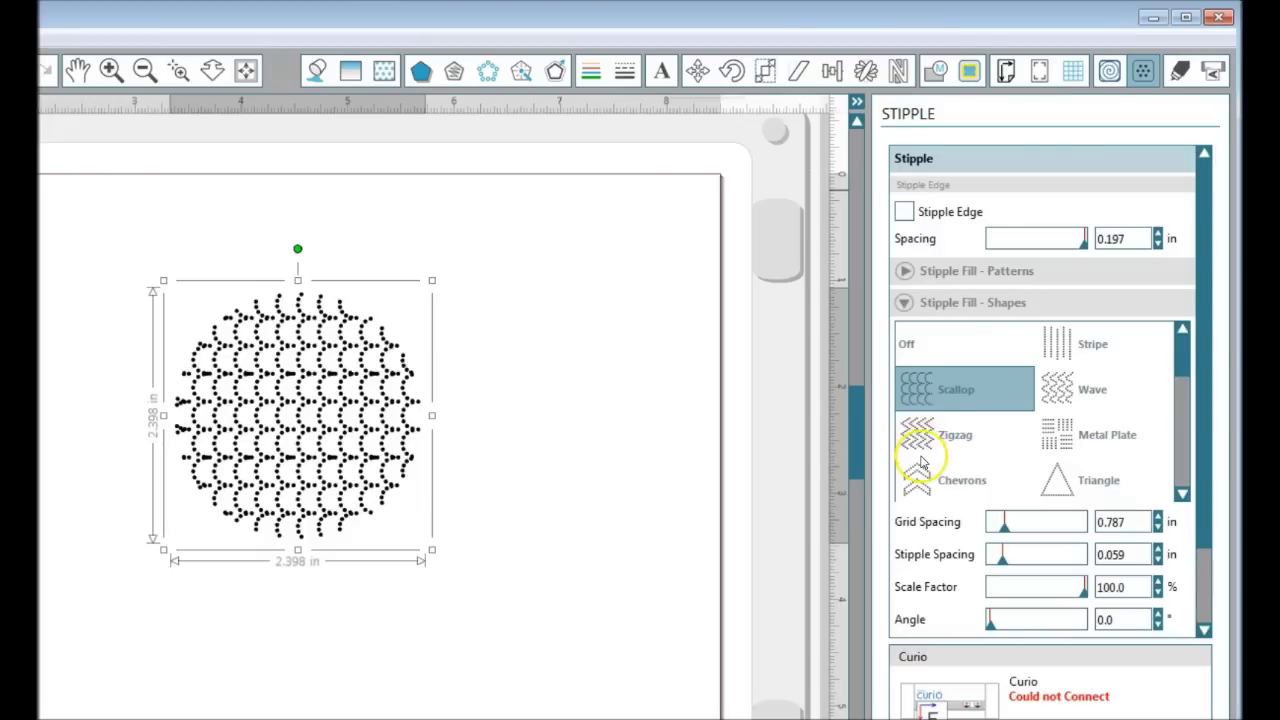
pyautogui.click(917, 435)
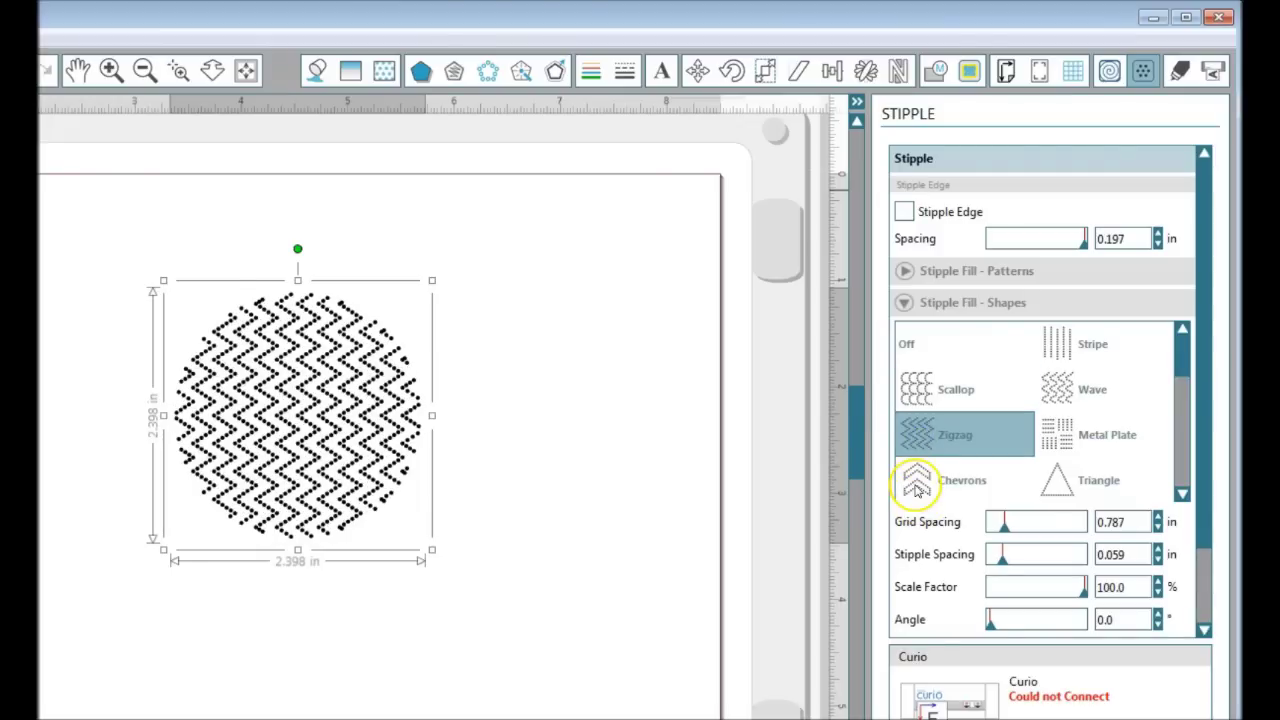
pyautogui.click(917, 485)
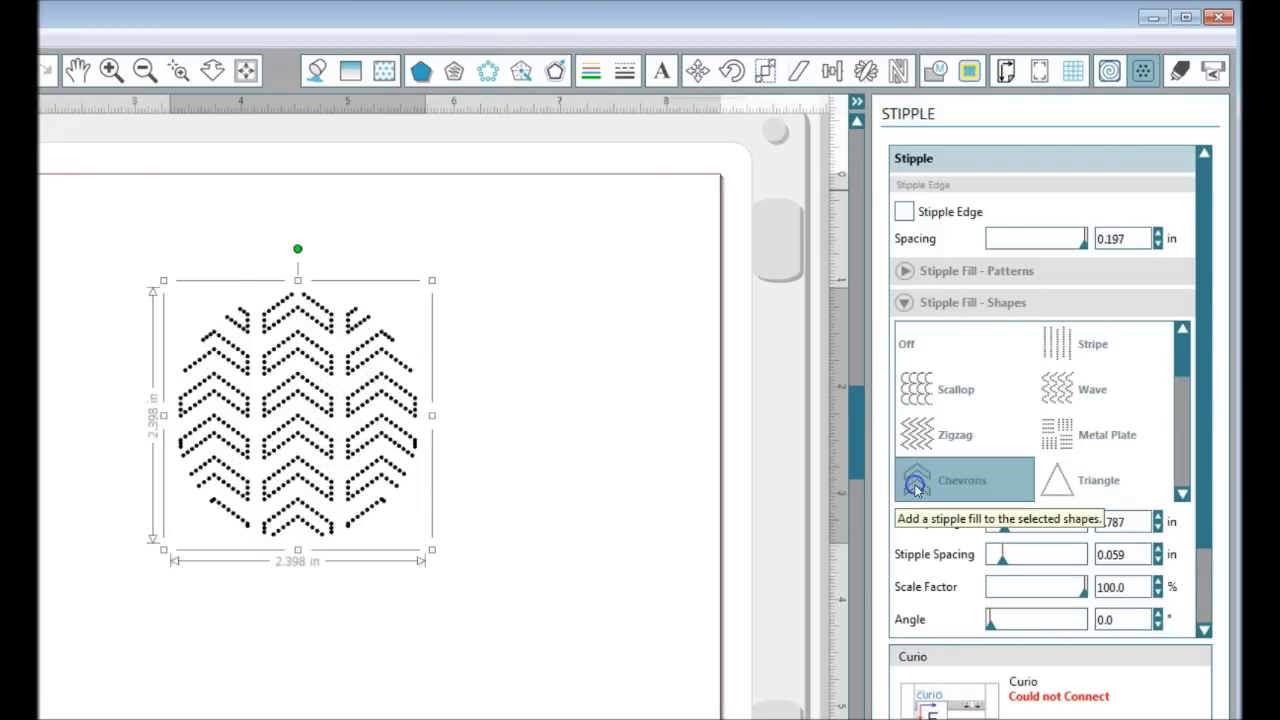
pyautogui.click(1063, 435)
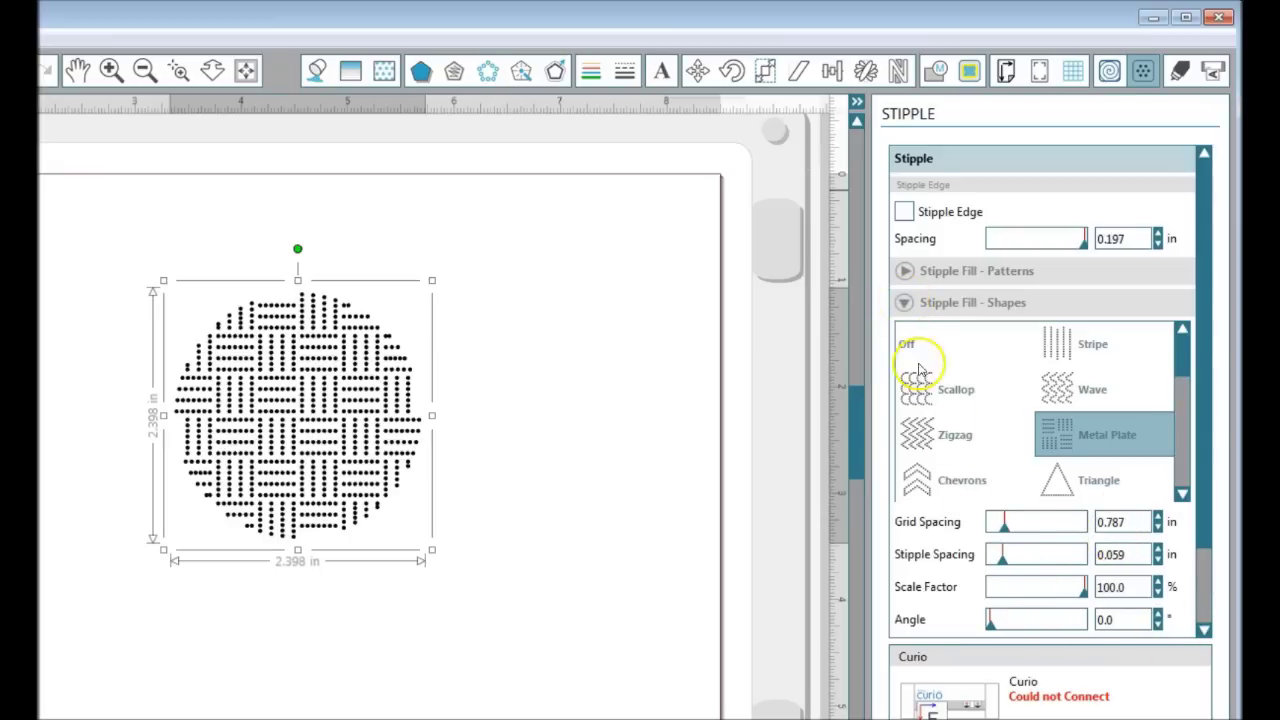
pyautogui.click(902, 305)
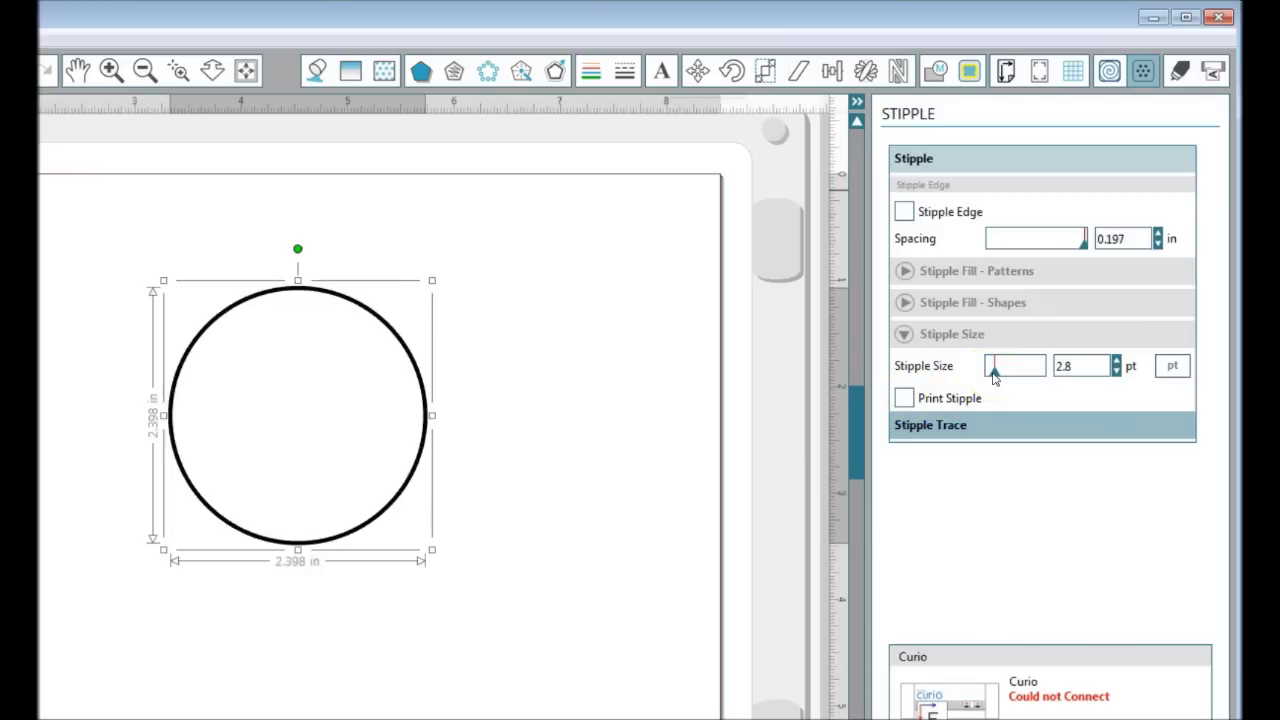
# - Try a 7.7 pt stipple edge and Print Stipple, then clear the edge and delete the circle
pyautogui.moveTo(993, 375); pyautogui.dragTo(1008, 375)
pyautogui.click(904, 212)
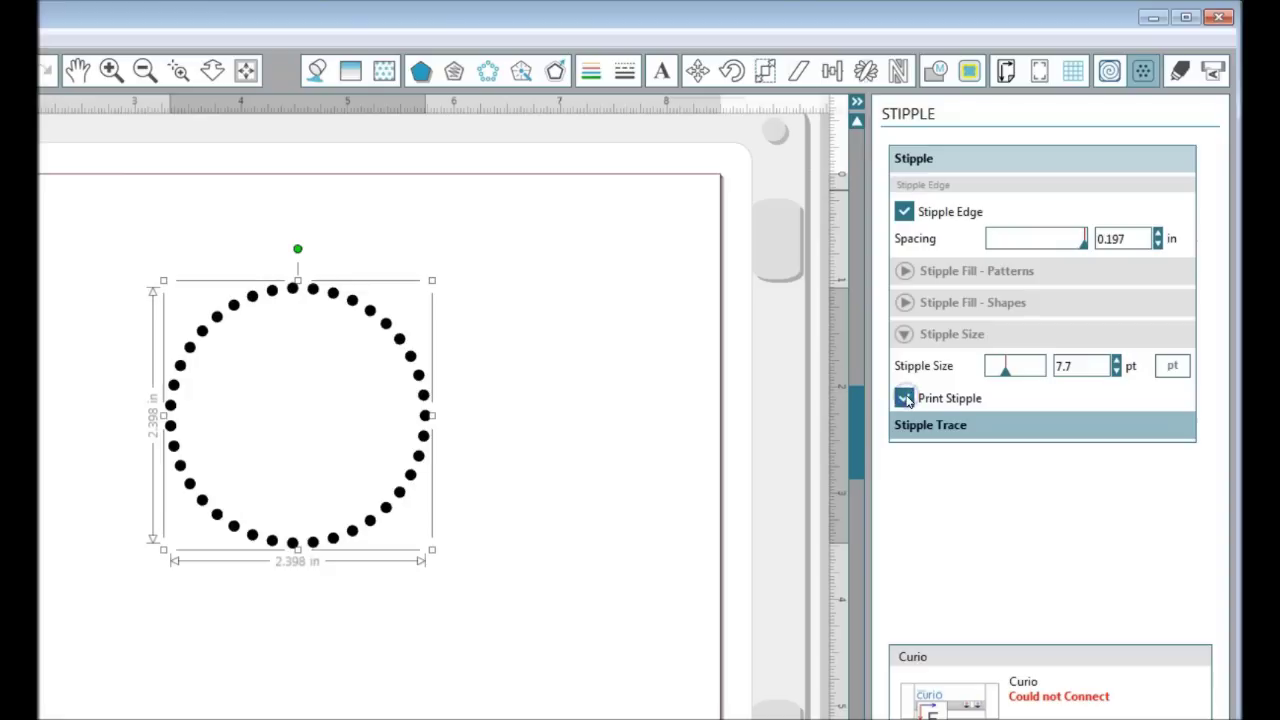
pyautogui.click(905, 399)
pyautogui.click(903, 398)
pyautogui.click(905, 400)
pyautogui.click(904, 211)
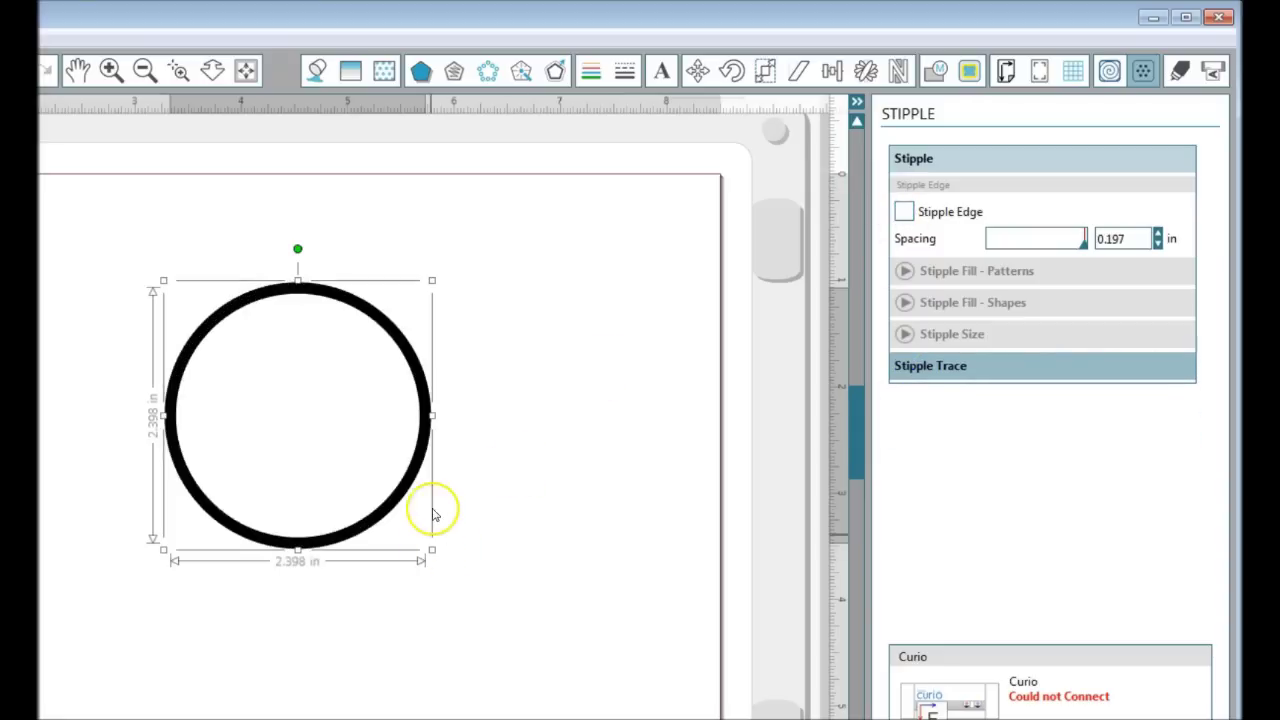
pyautogui.press('Delete')
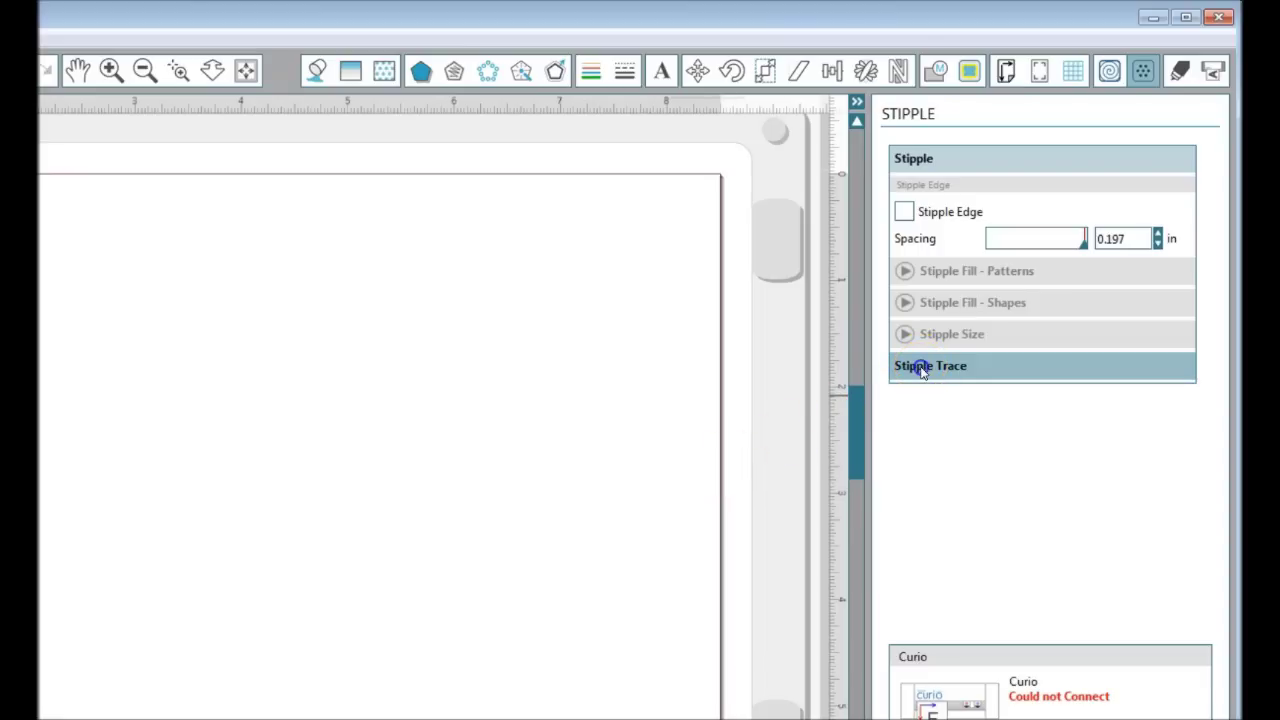
# - Expand Stipple Trace and drag Red-Apple-10.png from Explorer onto the page
pyautogui.click(922, 368)
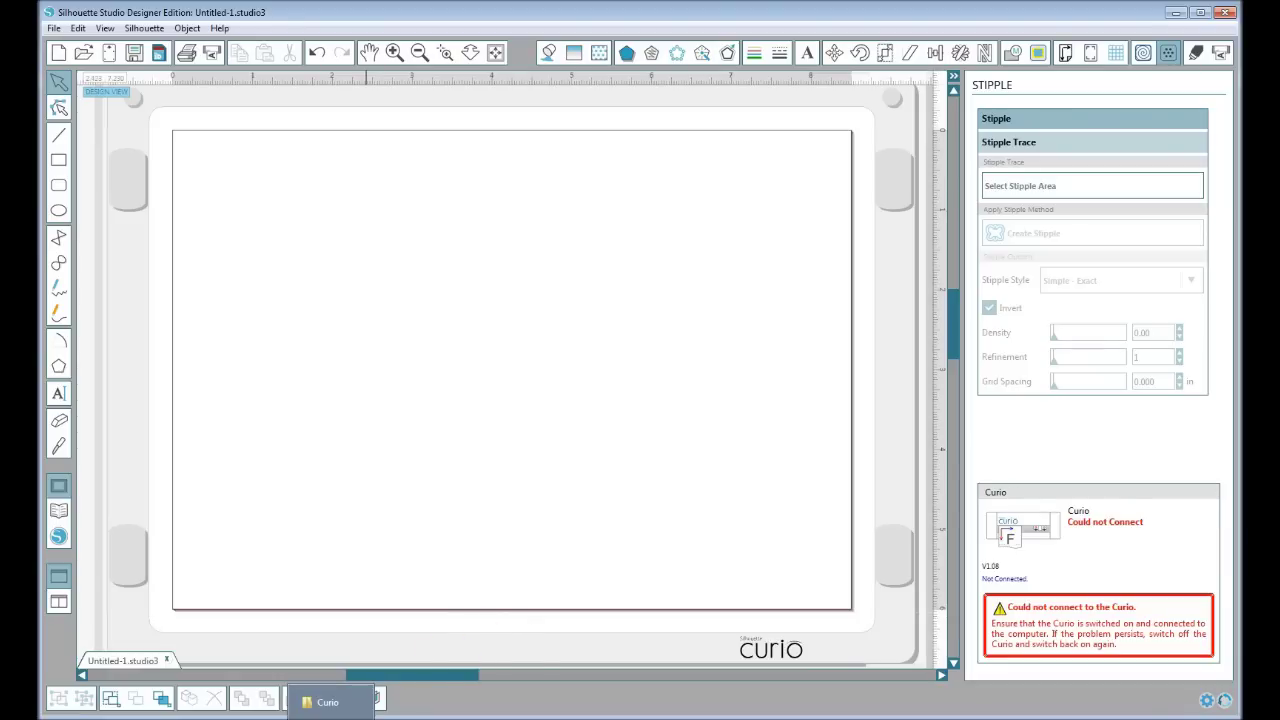
pyautogui.click(331, 700)
pyautogui.moveTo(725, 180); pyautogui.dragTo(356, 322)
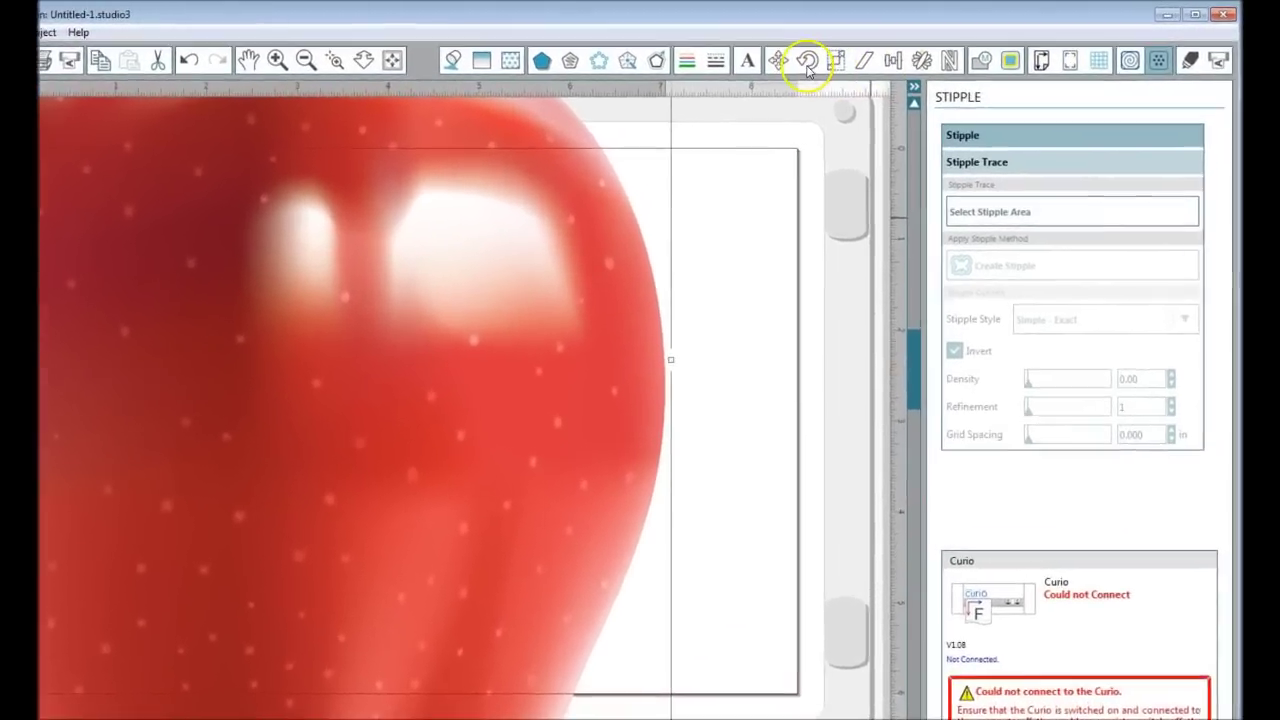
# - Scale the apple to 5 in height (about 4.09 × 5 in) with Lock Aspect on
pyautogui.click(836, 62)
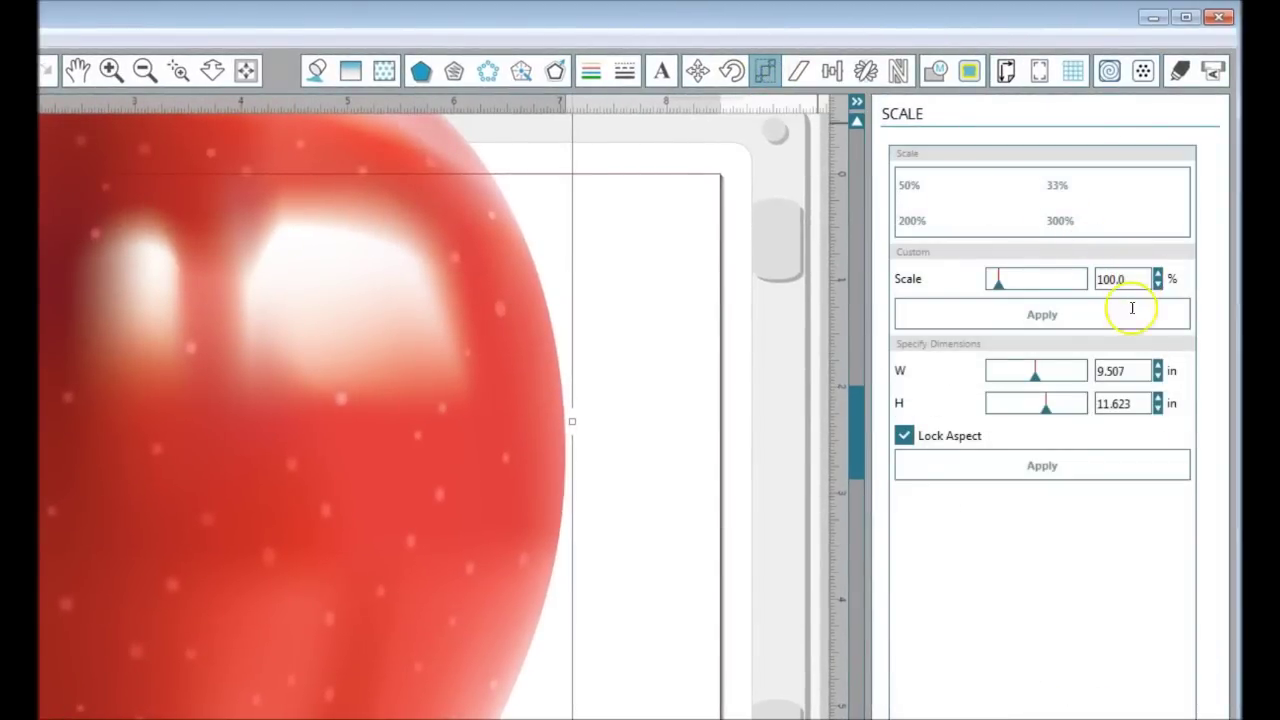
pyautogui.moveTo(985, 420)
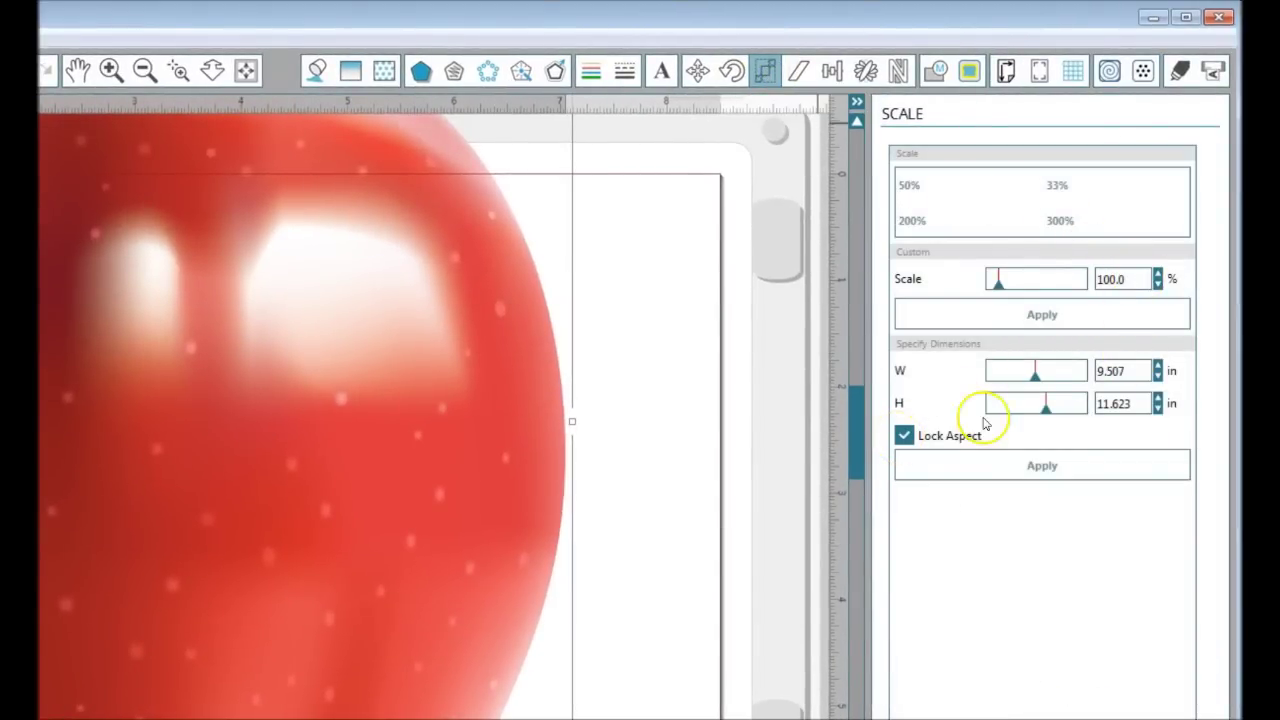
pyautogui.moveTo(1132, 404); pyautogui.dragTo(1100, 404)
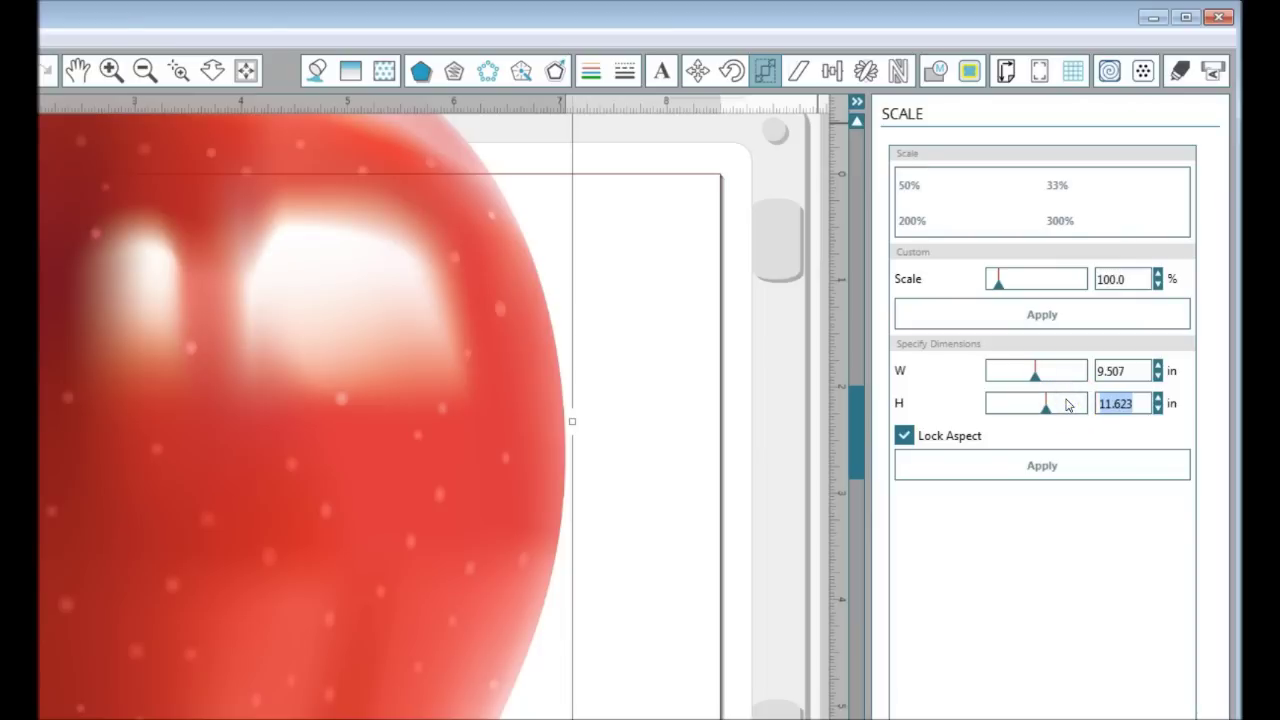
pyautogui.write('5')
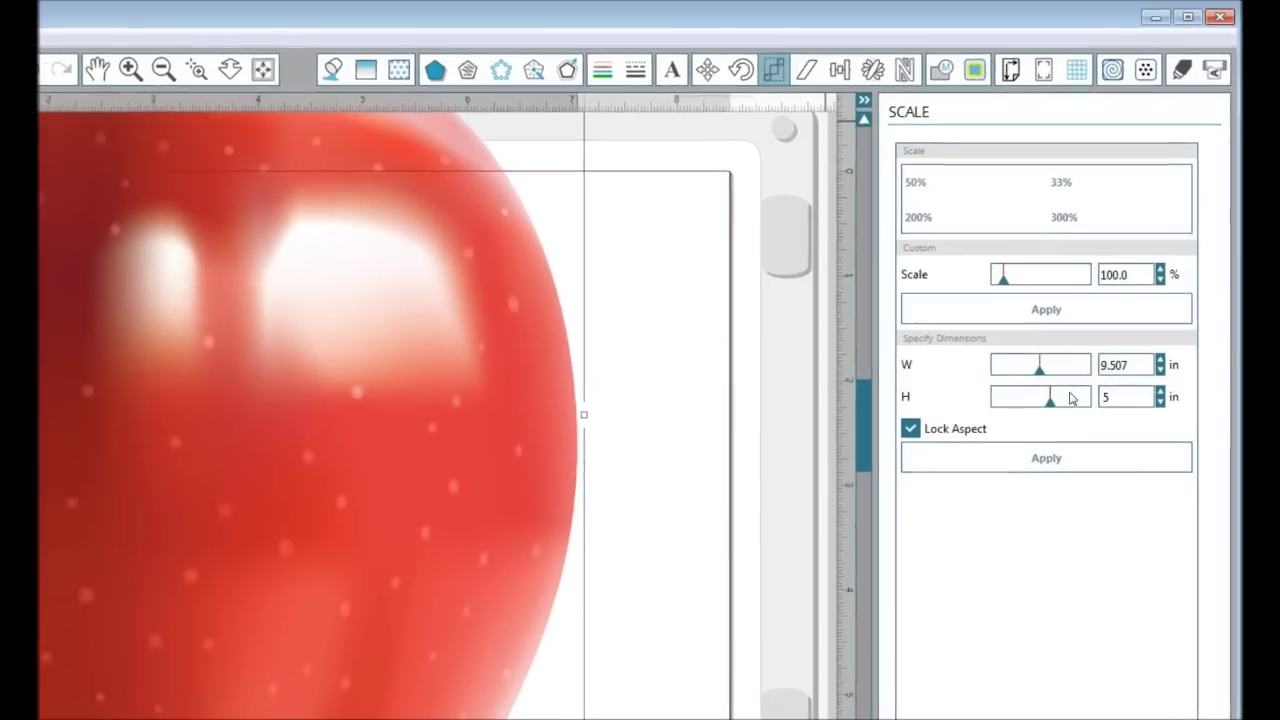
pyautogui.click(1042, 466)
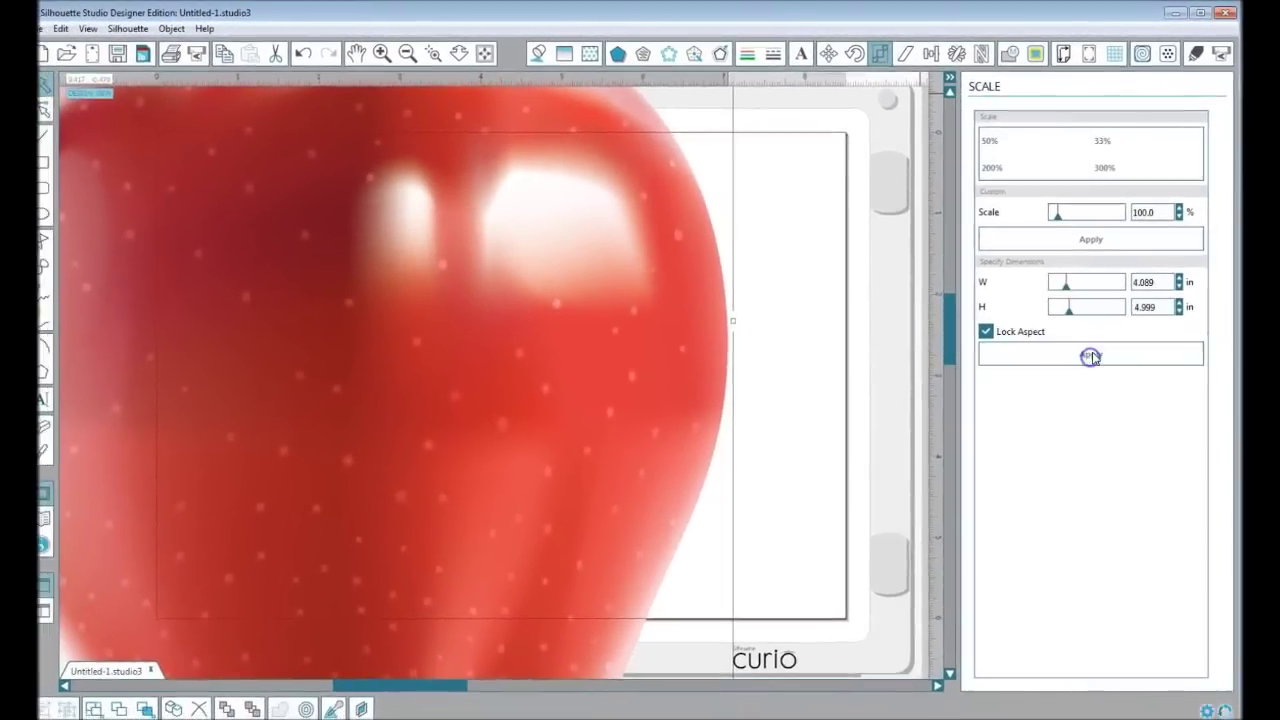
pyautogui.click(1085, 372)
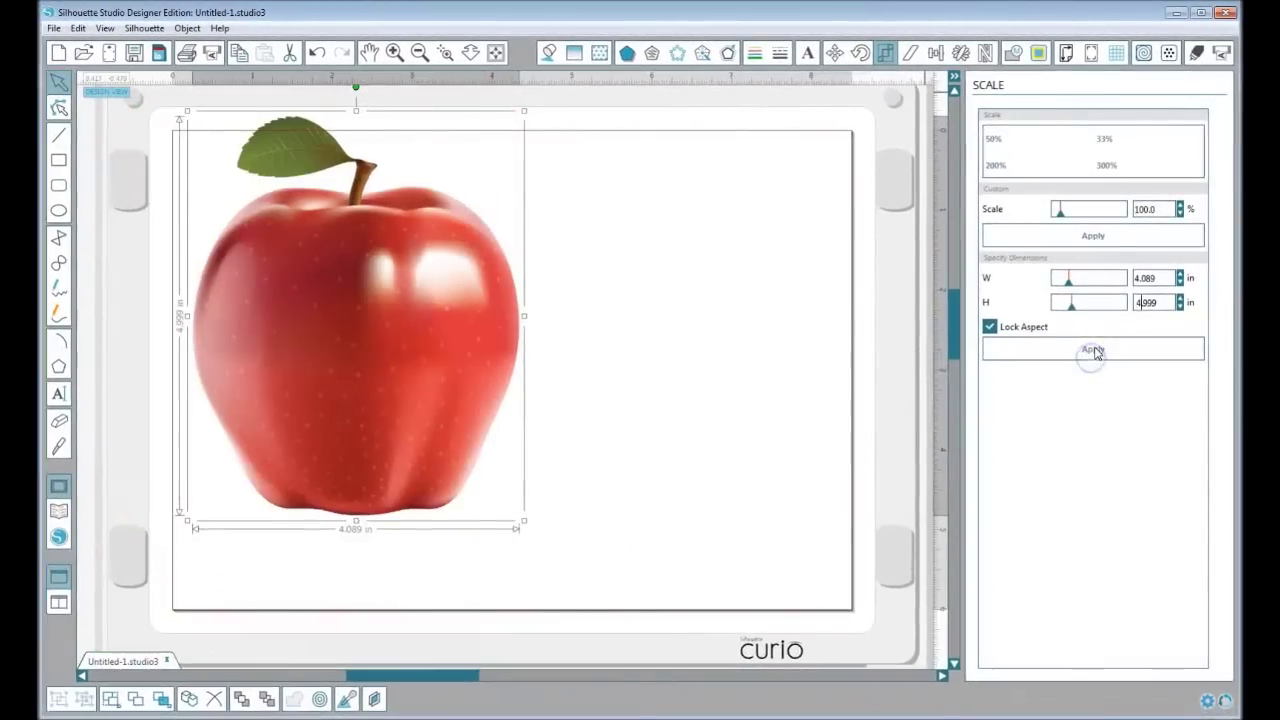
# - Move the resized apple onto the Curio mat
pyautogui.click(606, 374)
pyautogui.moveTo(429, 374)
pyautogui.mouseDown()
pyautogui.moveTo(462, 411)
pyautogui.moveTo(558, 421)
pyautogui.mouseUp()
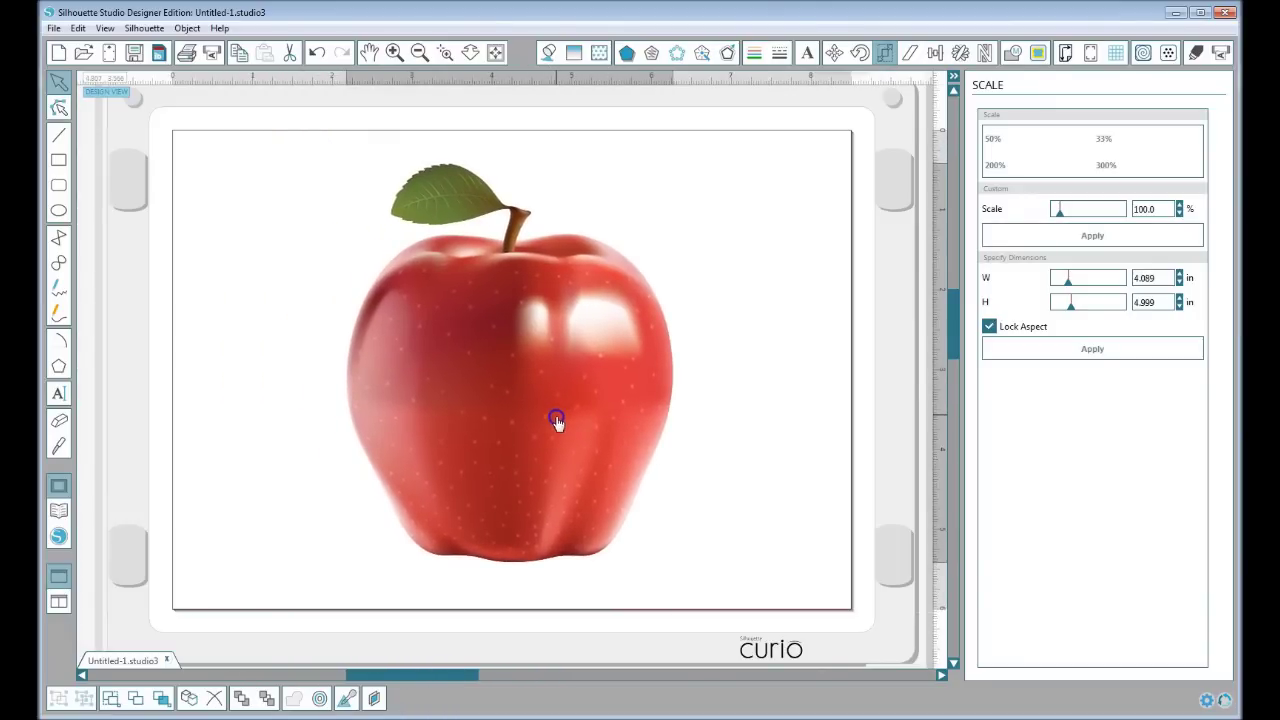
pyautogui.moveTo(557, 421); pyautogui.dragTo(553, 420)
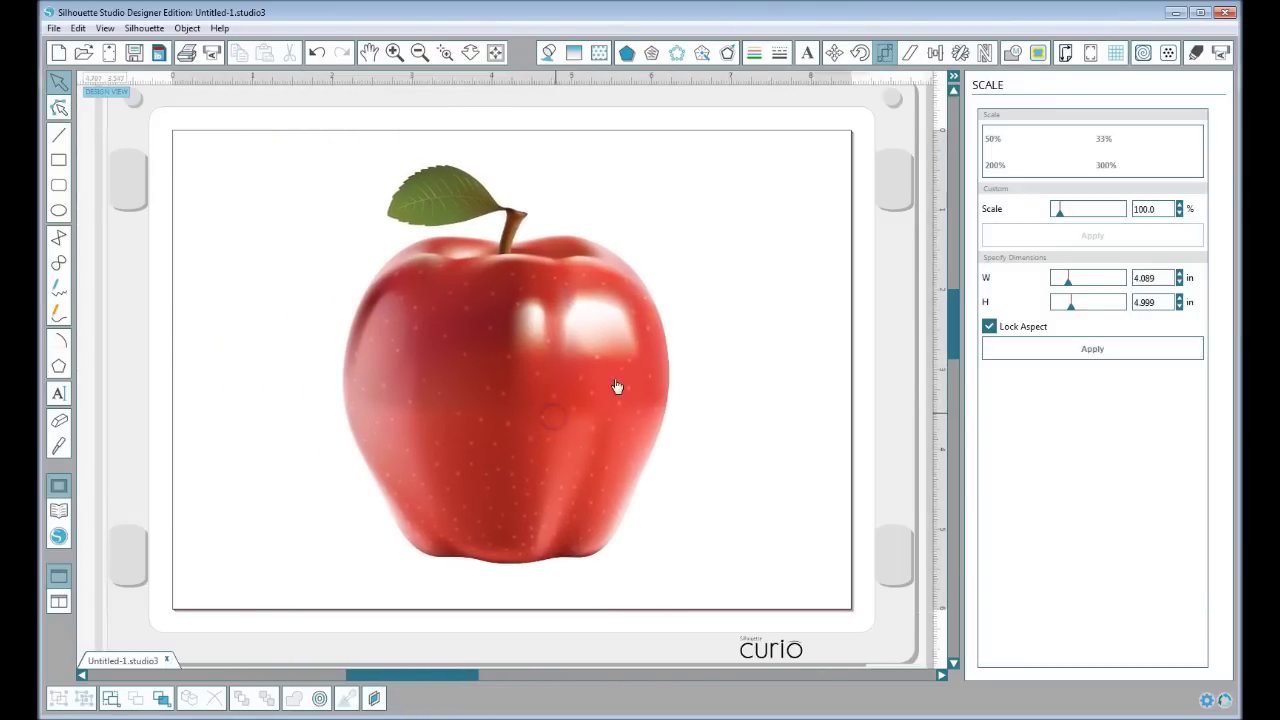
pyautogui.click(575, 352)
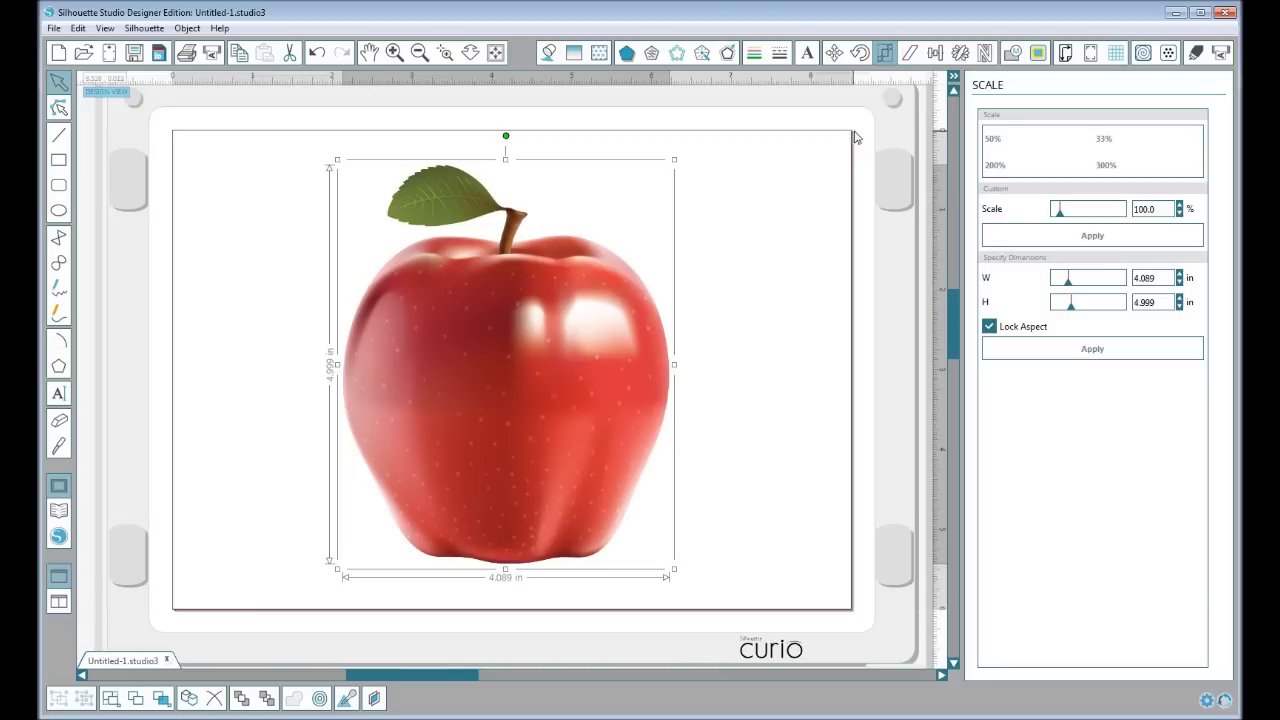
# - Center the apple on the page and switch on stipple area selection
pyautogui.click(935, 53)
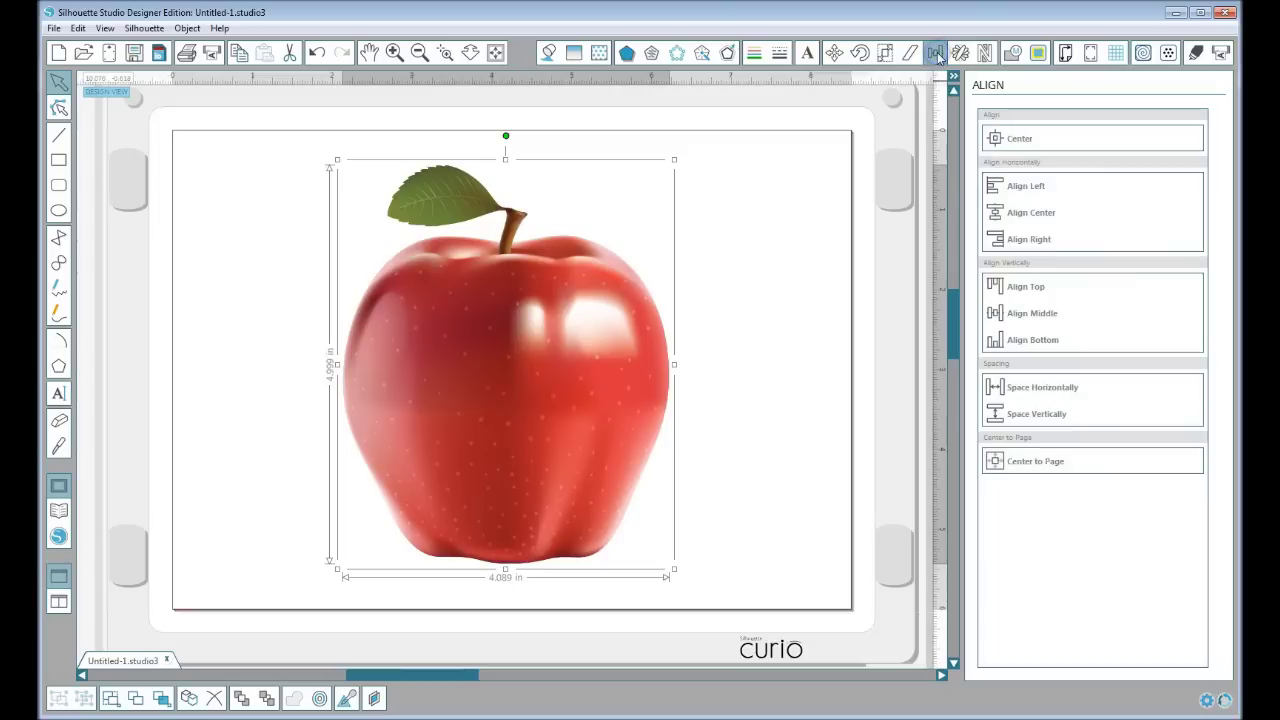
pyautogui.click(1014, 462)
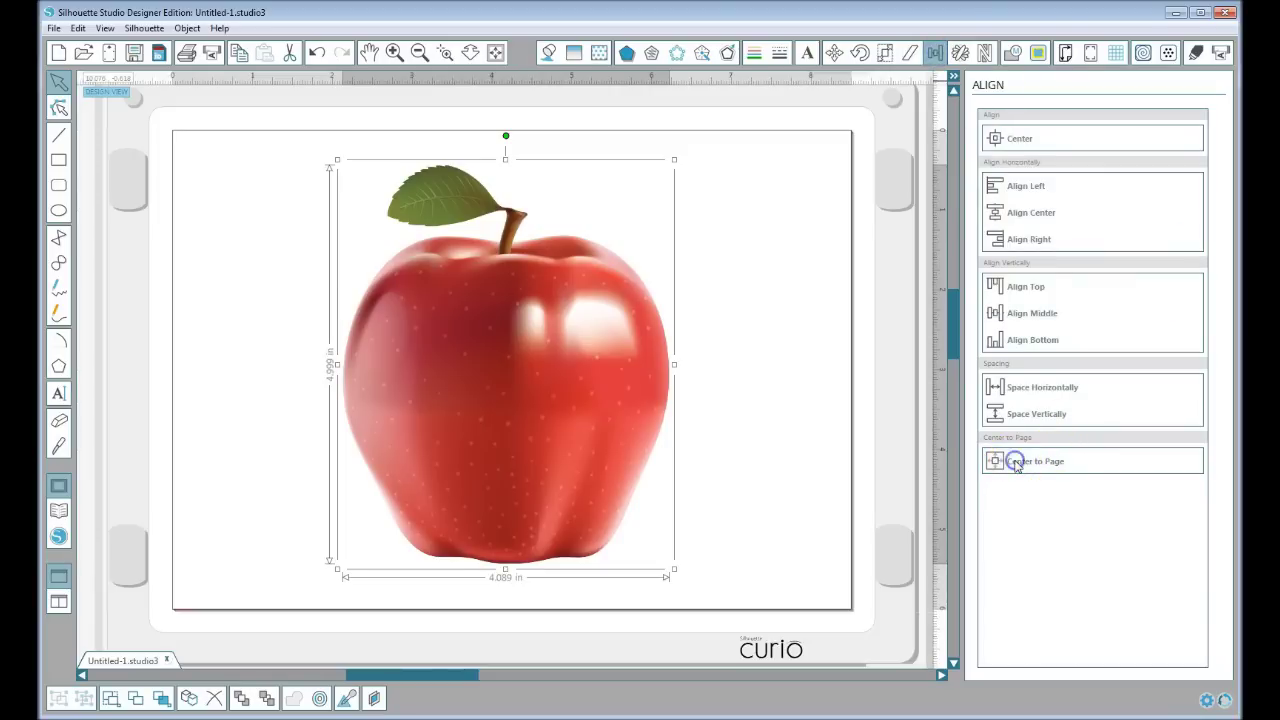
pyautogui.click(842, 388)
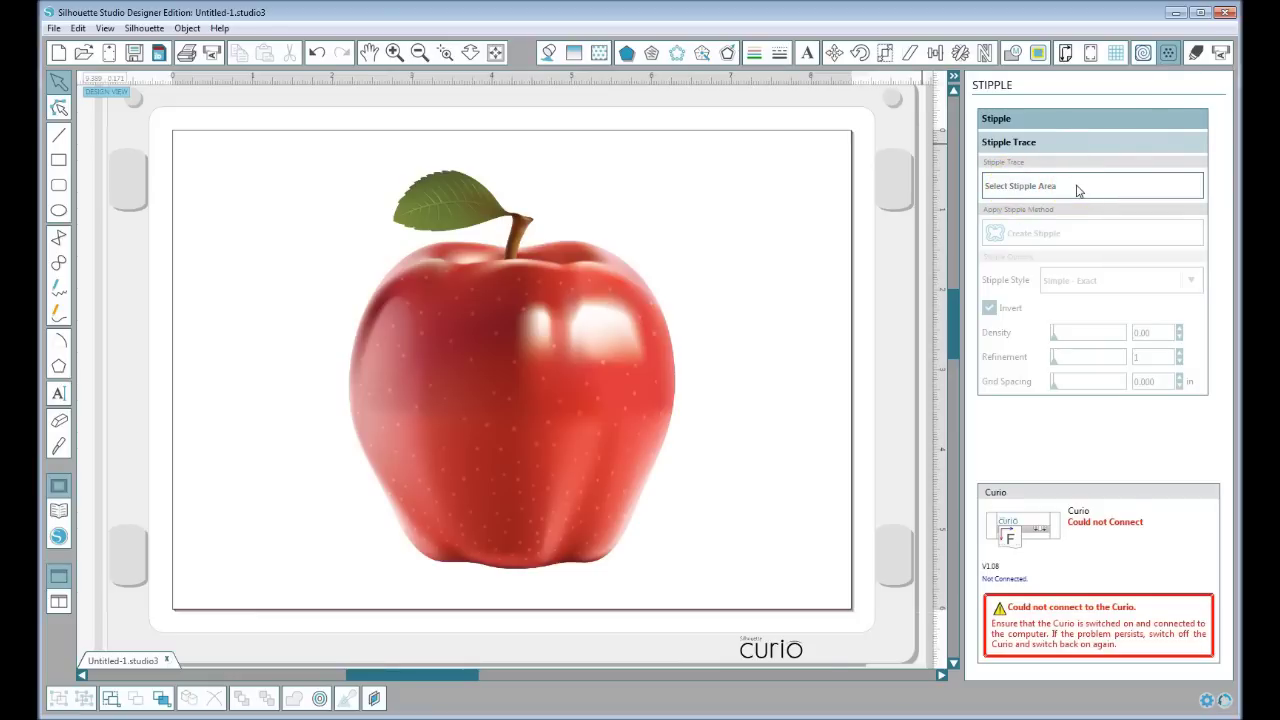
pyautogui.click(1020, 187)
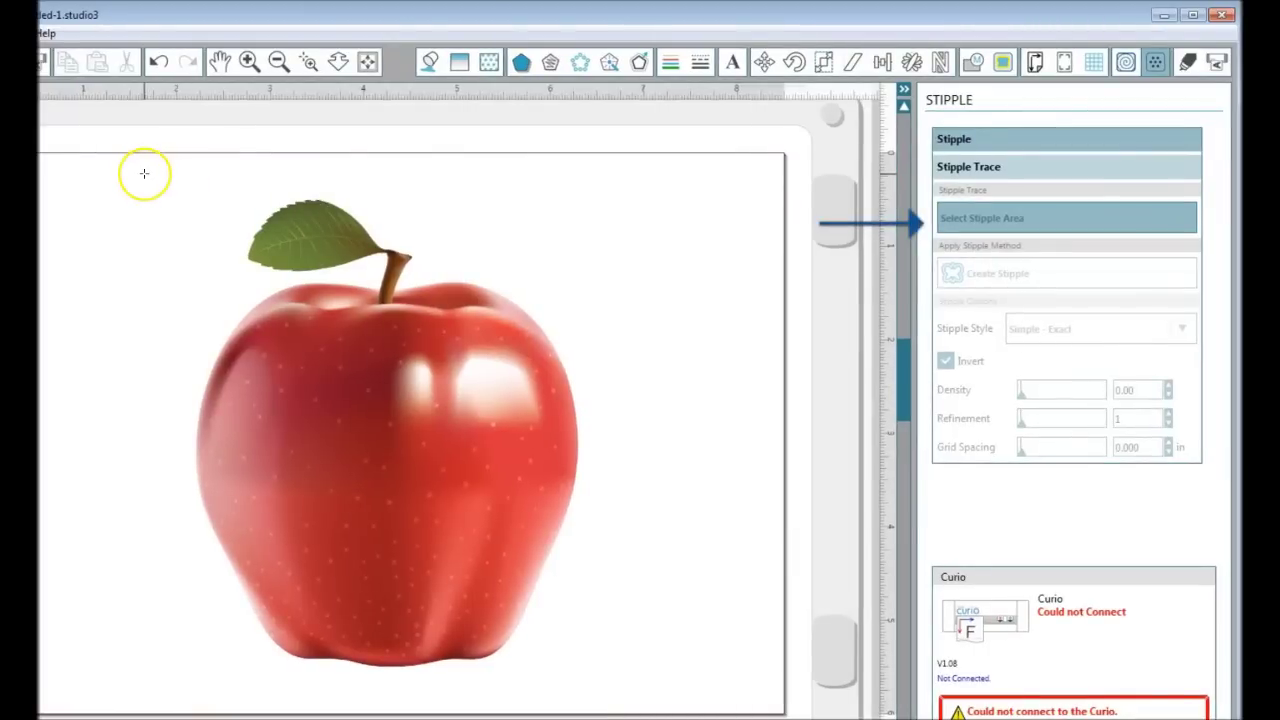
# - Mark a stipple area rectangle around the whole apple for a Regular 1 dot preview
pyautogui.moveTo(144, 173)
pyautogui.mouseDown()
pyautogui.moveTo(557, 701)
pyautogui.moveTo(634, 692)
pyautogui.mouseUp()
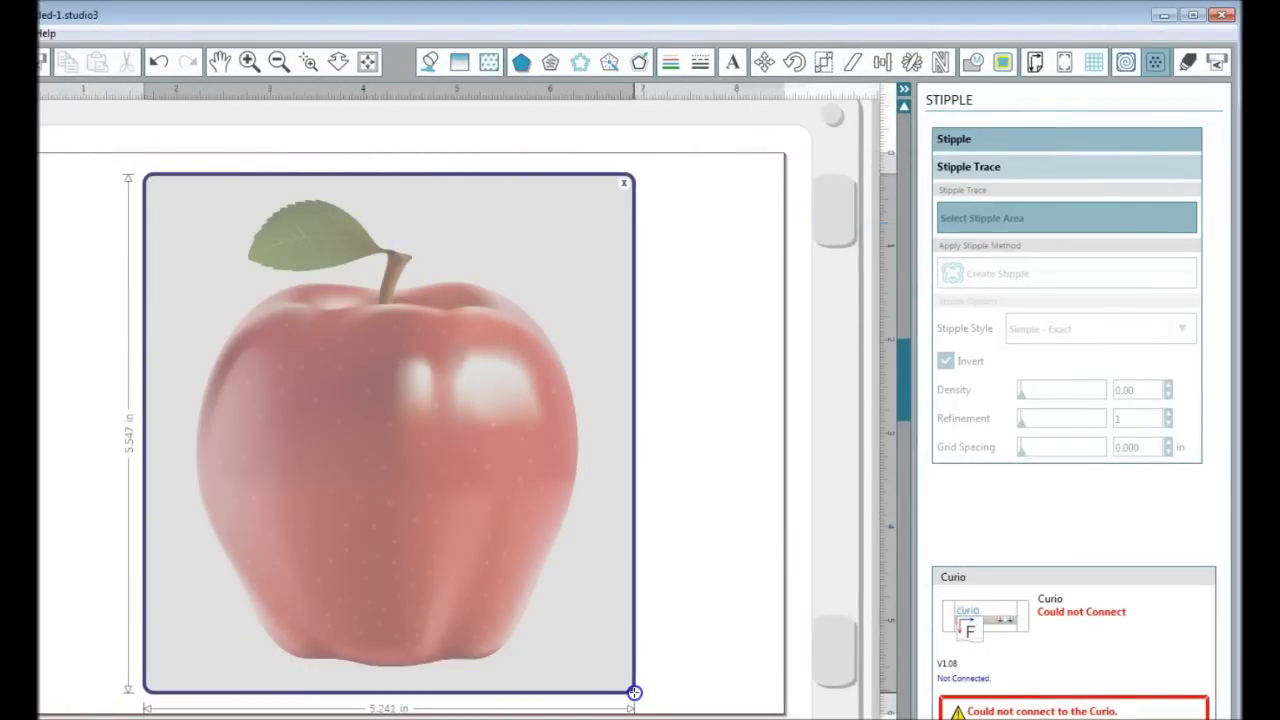
pyautogui.moveTo(634, 692); pyautogui.dragTo(634, 692)
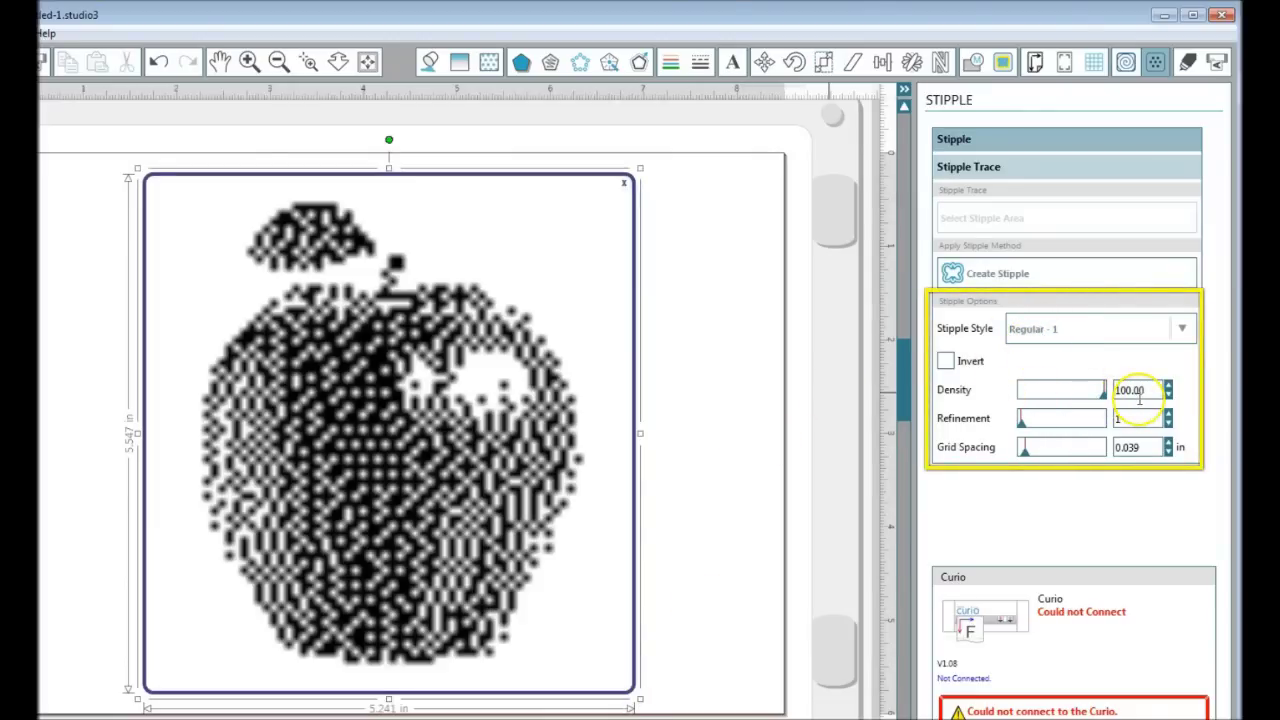
# - Raise stipple refinement to 4 and lower grid spacing to 0.020 in
pyautogui.click(1020, 424)
pyautogui.moveTo(1040, 426); pyautogui.dragTo(1104, 424)
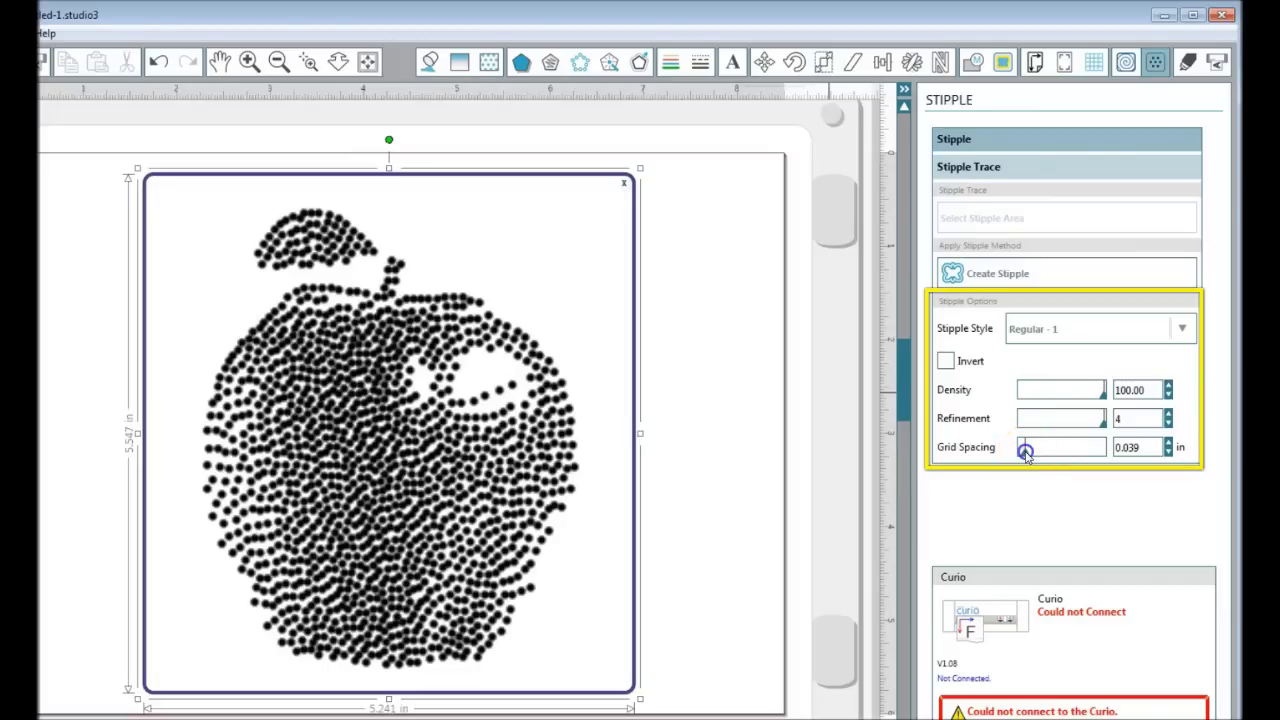
pyautogui.moveTo(1025, 452); pyautogui.dragTo(1010, 451)
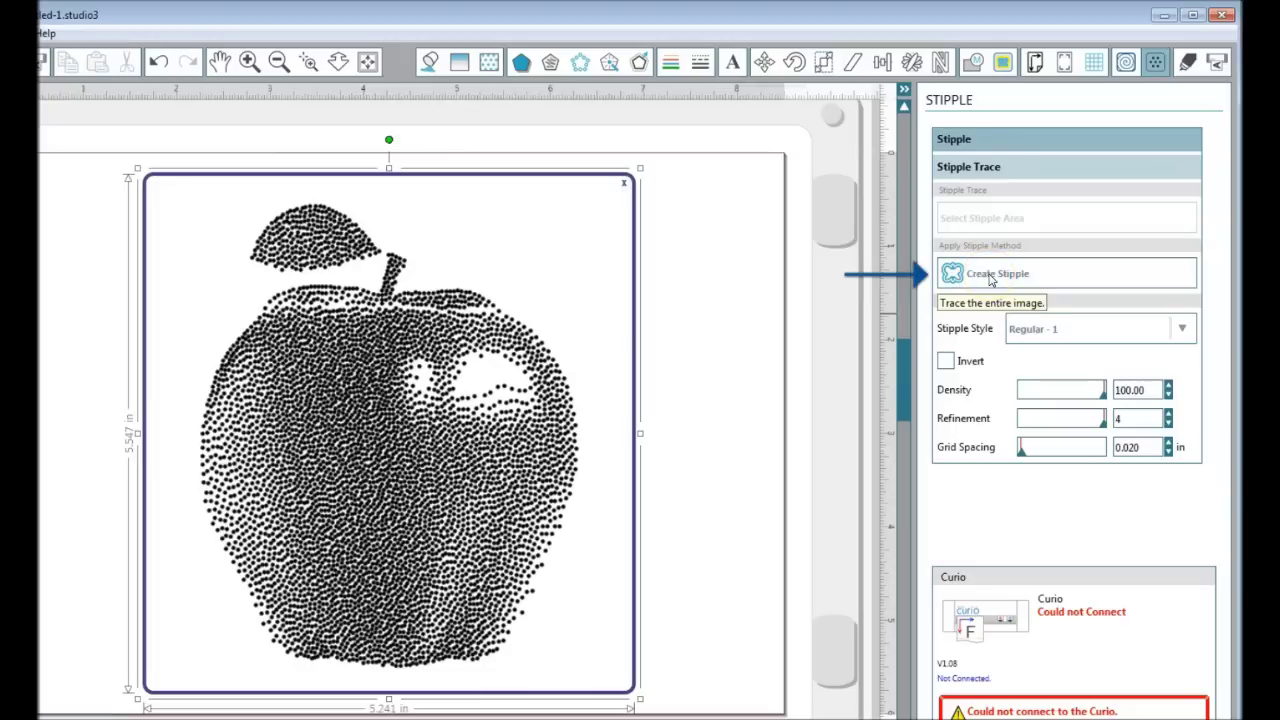
# - Create the stipple dots and move the colour apple photo off the page to the left
pyautogui.click(990, 276)
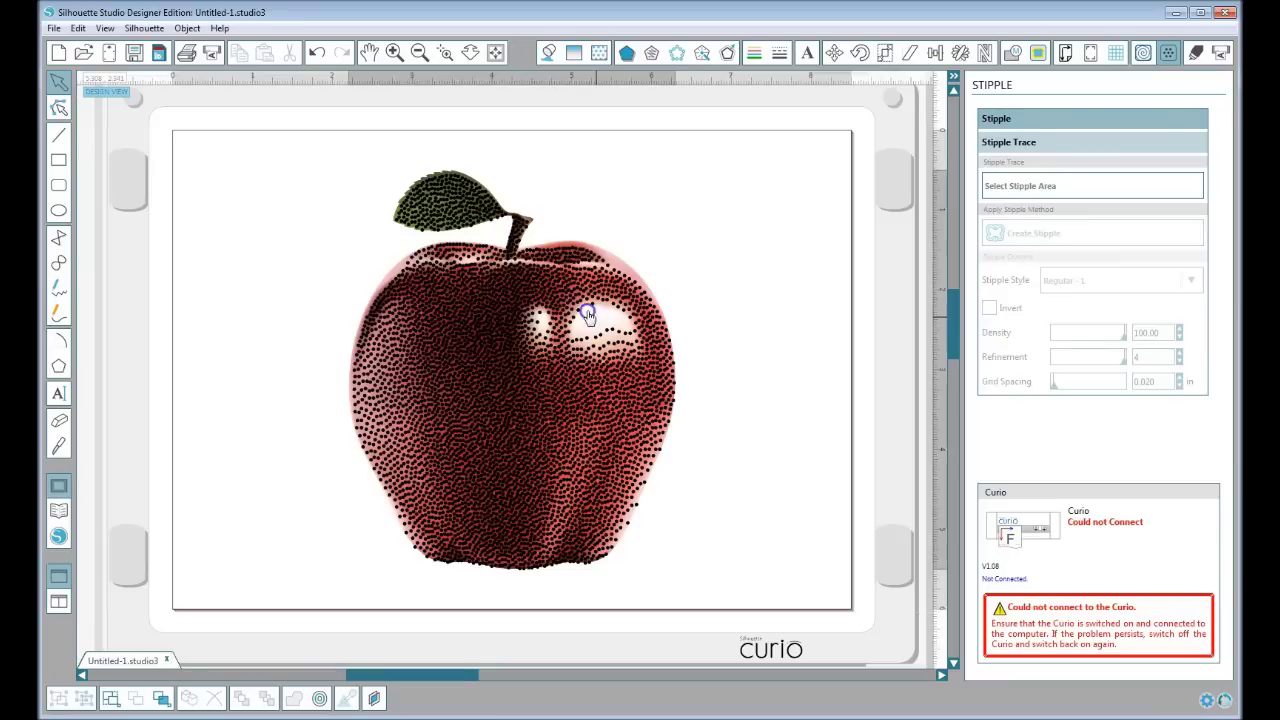
pyautogui.moveTo(586, 275); pyautogui.dragTo(5, 290)
pyautogui.hscroll(-3, 512, 376)
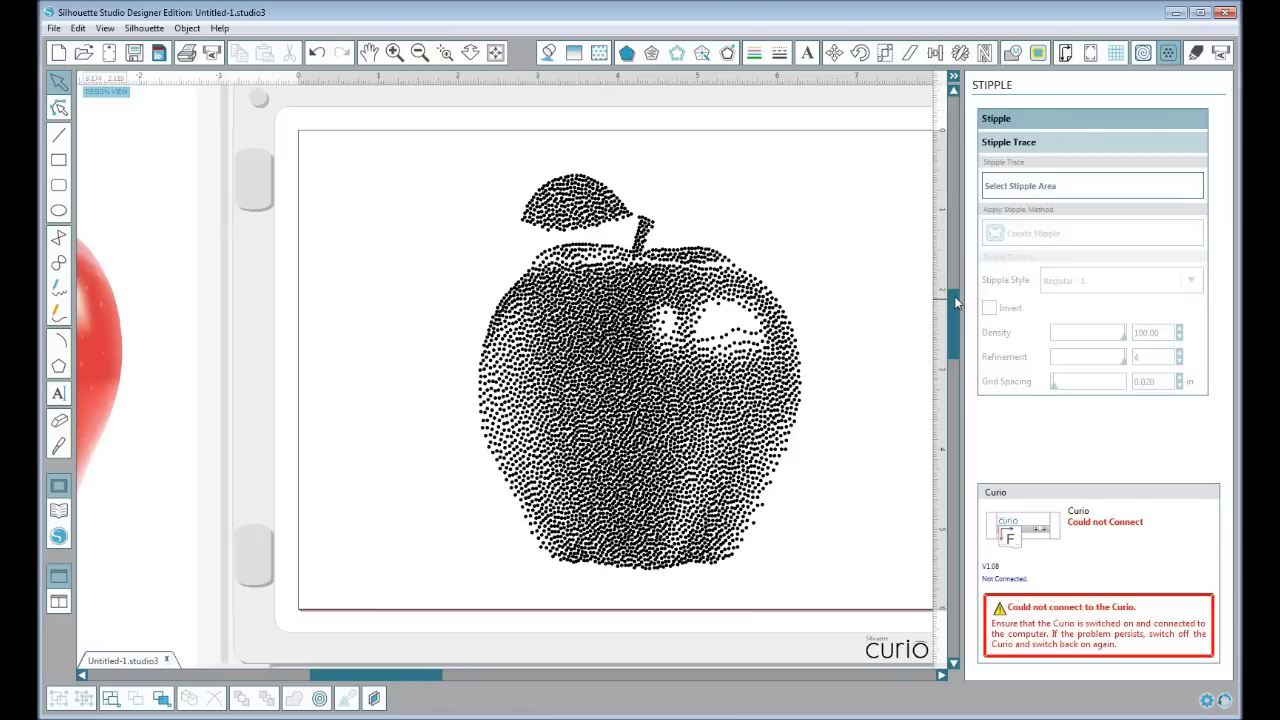
# - Move the stippled apple aside and drag the B&W portrait JPG from Explorer onto the canvas
pyautogui.moveTo(600, 428); pyautogui.dragTo(150, 428)
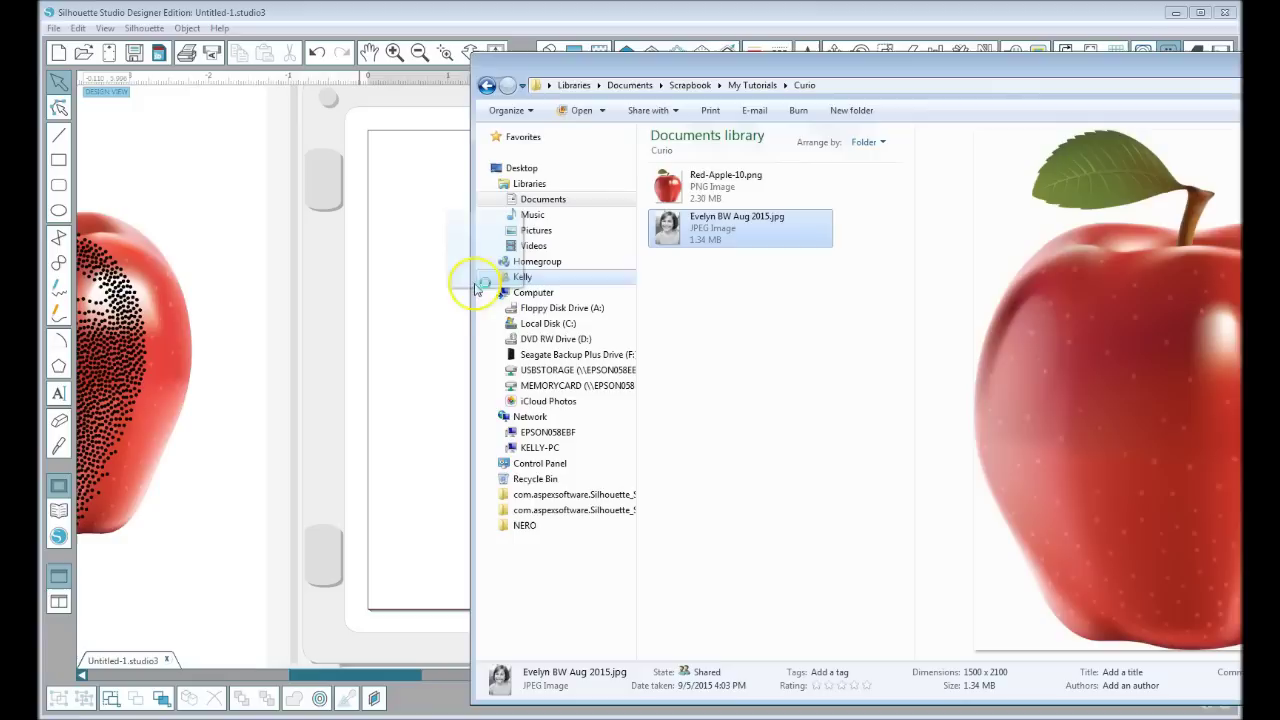
pyautogui.moveTo(740, 228); pyautogui.dragTo(429, 300)
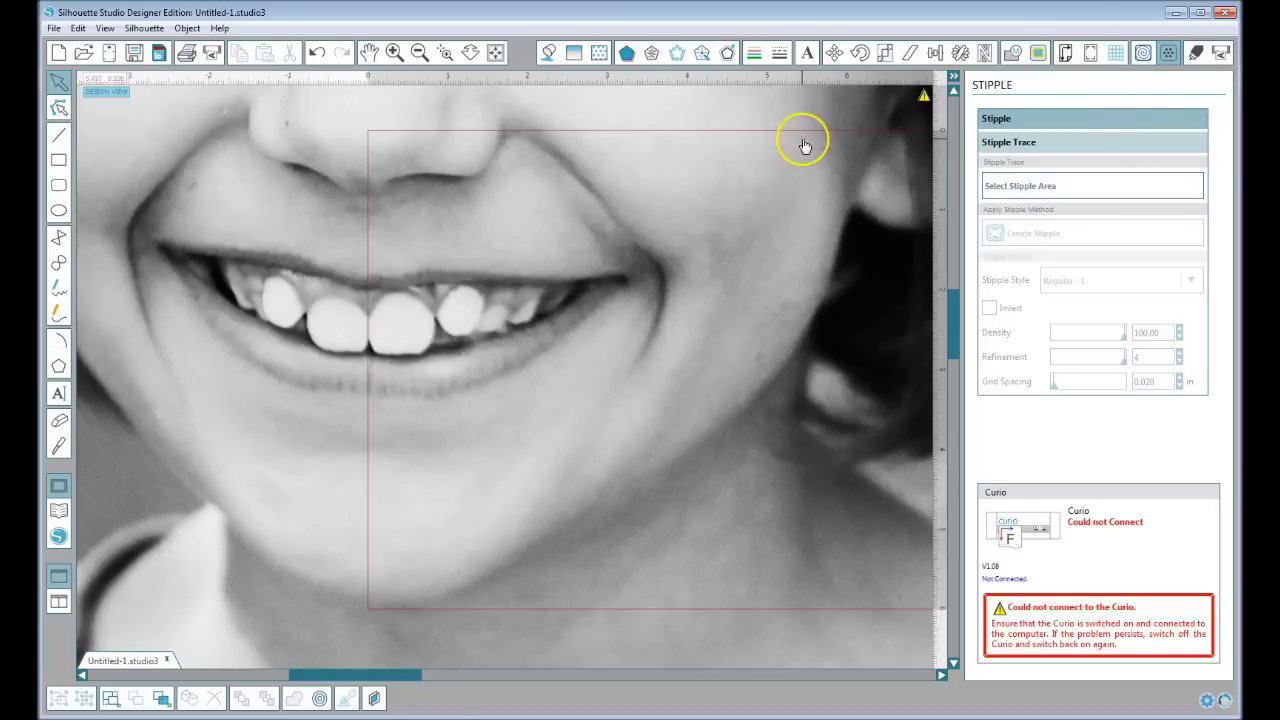
# - Scale the portrait photo to 7 in height with locked aspect, making it 5 × 7 in
pyautogui.click(889, 54)
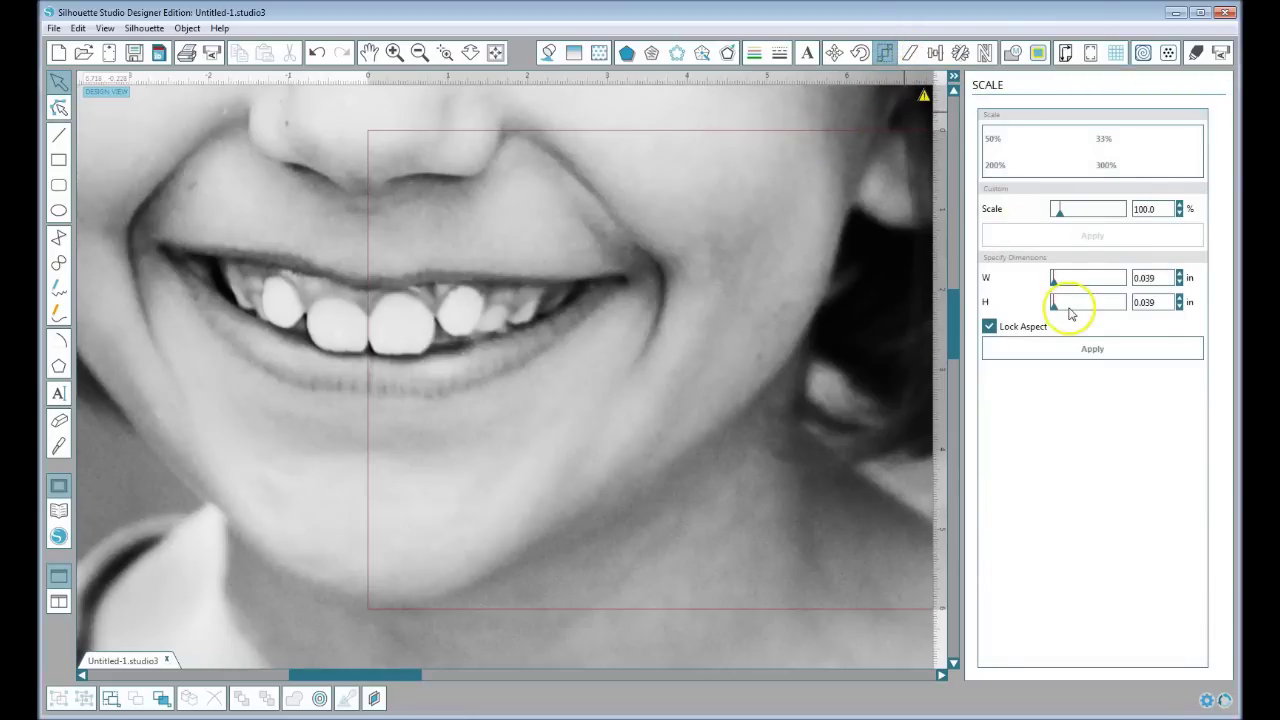
pyautogui.doubleClick(1145, 302)
pyautogui.press('Return')
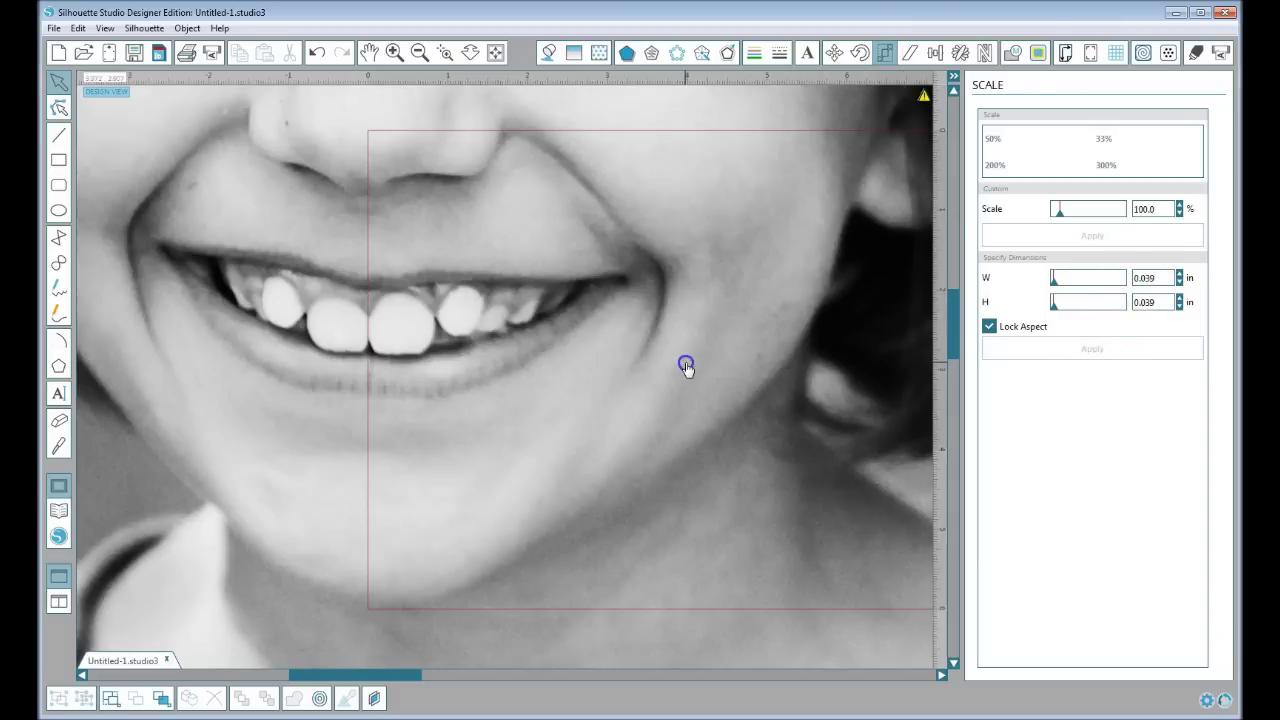
pyautogui.click(1153, 302)
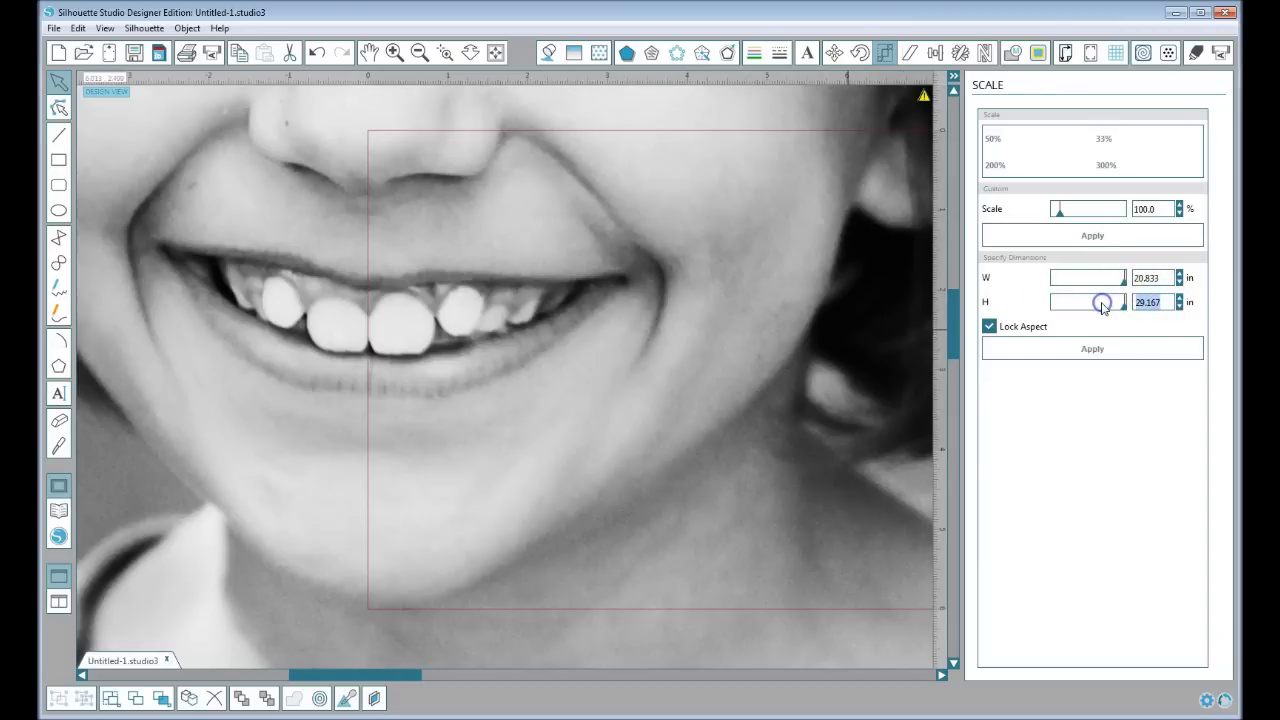
pyautogui.write('7')
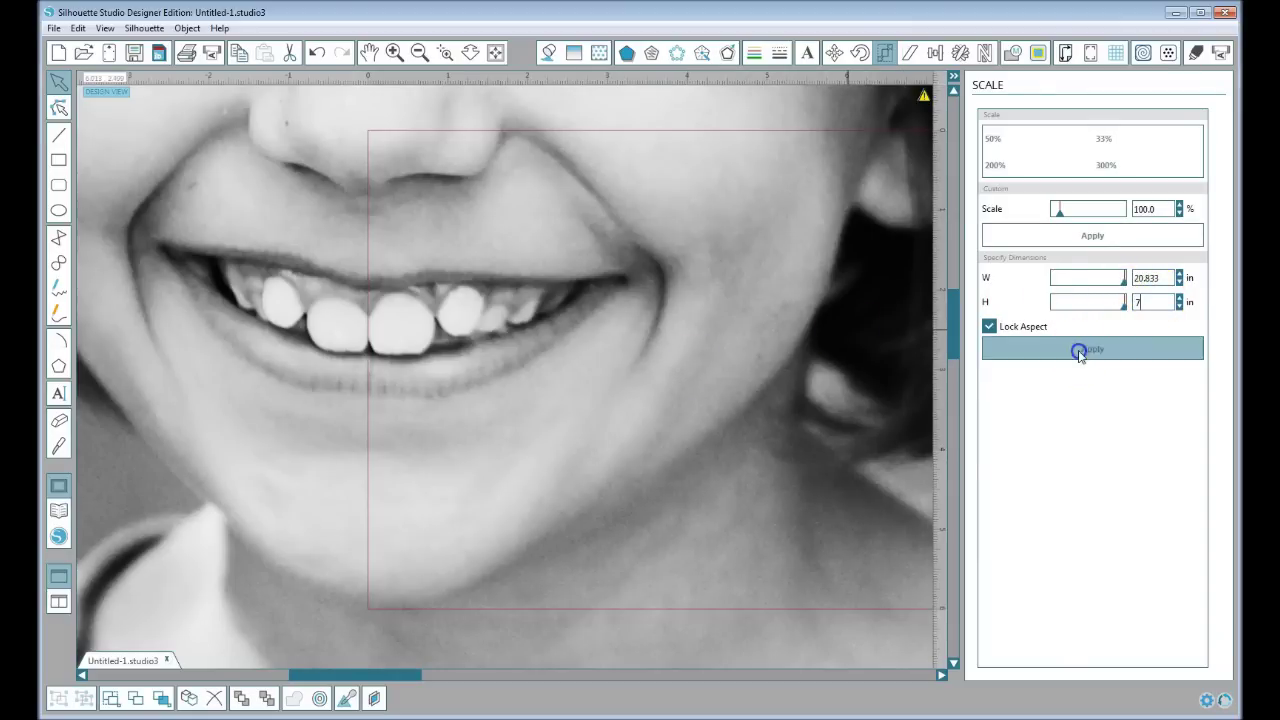
pyautogui.click(1082, 350)
# - Zoom to the Curio mat and position the 5 × 7 photo on it
pyautogui.moveTo(531, 320); pyautogui.dragTo(763, 399)
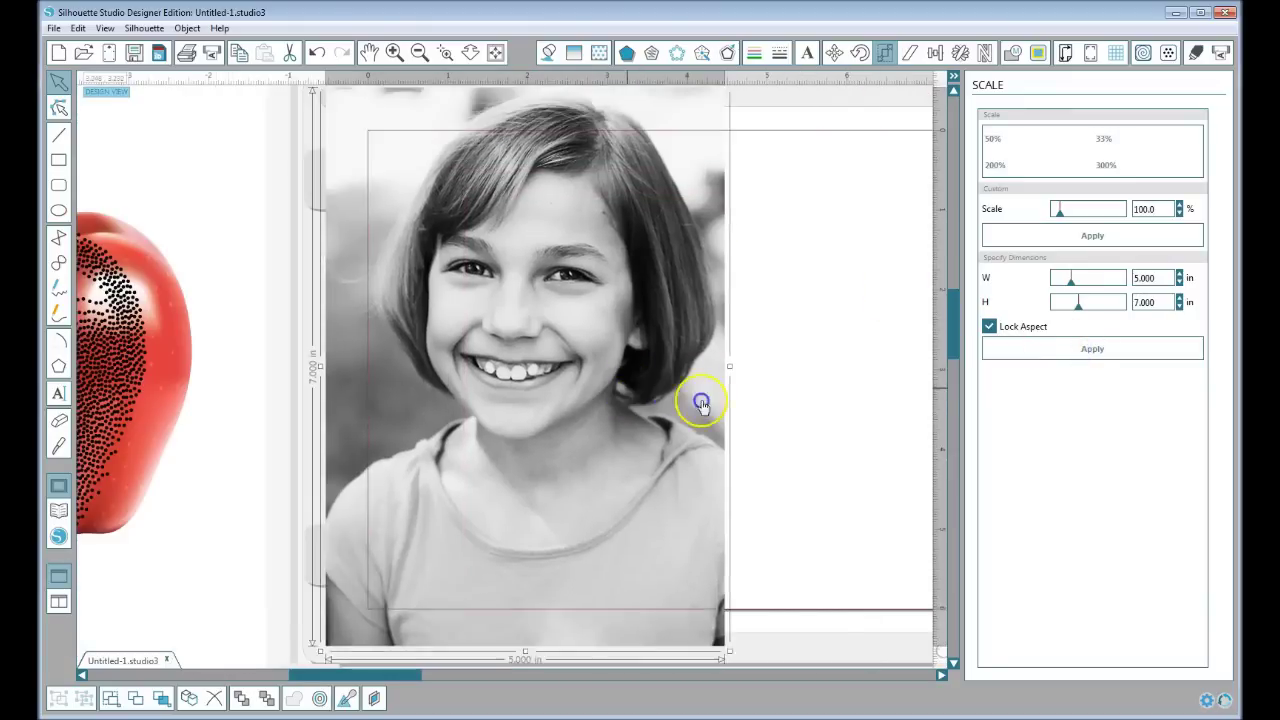
pyautogui.click(470, 53)
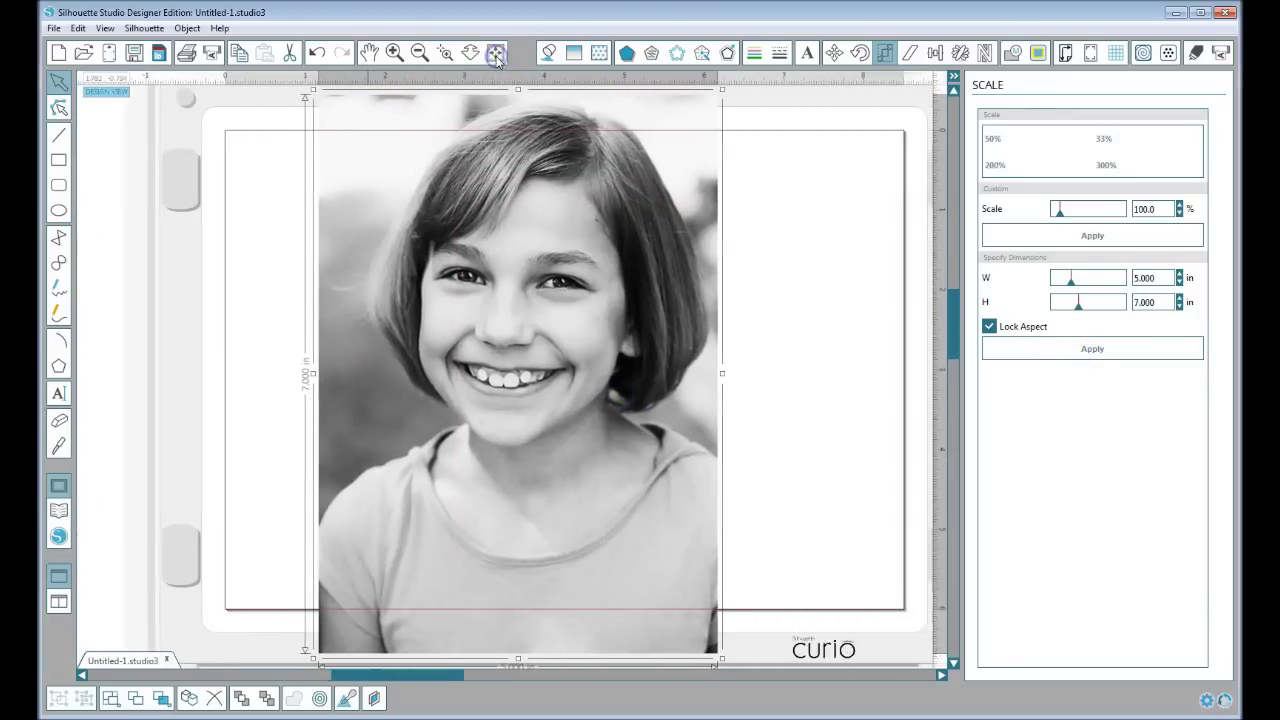
pyautogui.click(470, 53)
pyautogui.moveTo(720, 314); pyautogui.dragTo(725, 271)
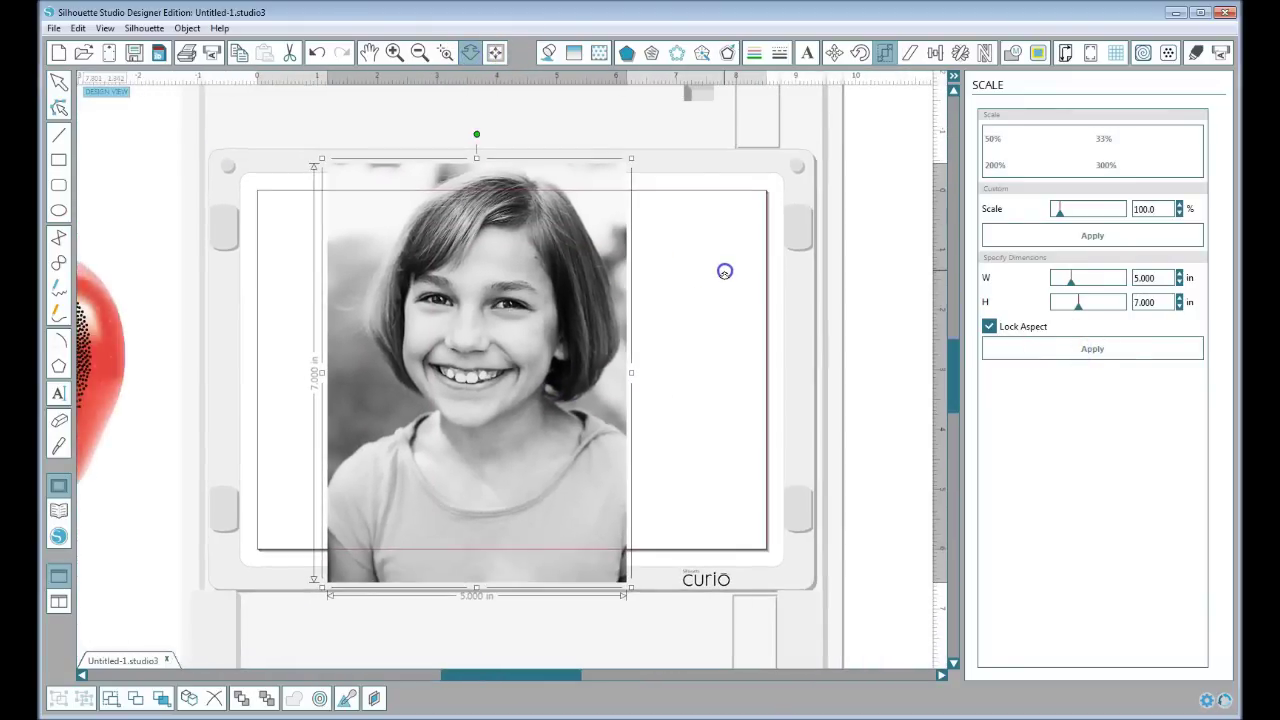
pyautogui.moveTo(586, 350)
pyautogui.mouseDown()
pyautogui.moveTo(629, 349)
pyautogui.moveTo(610, 350)
pyautogui.mouseUp()
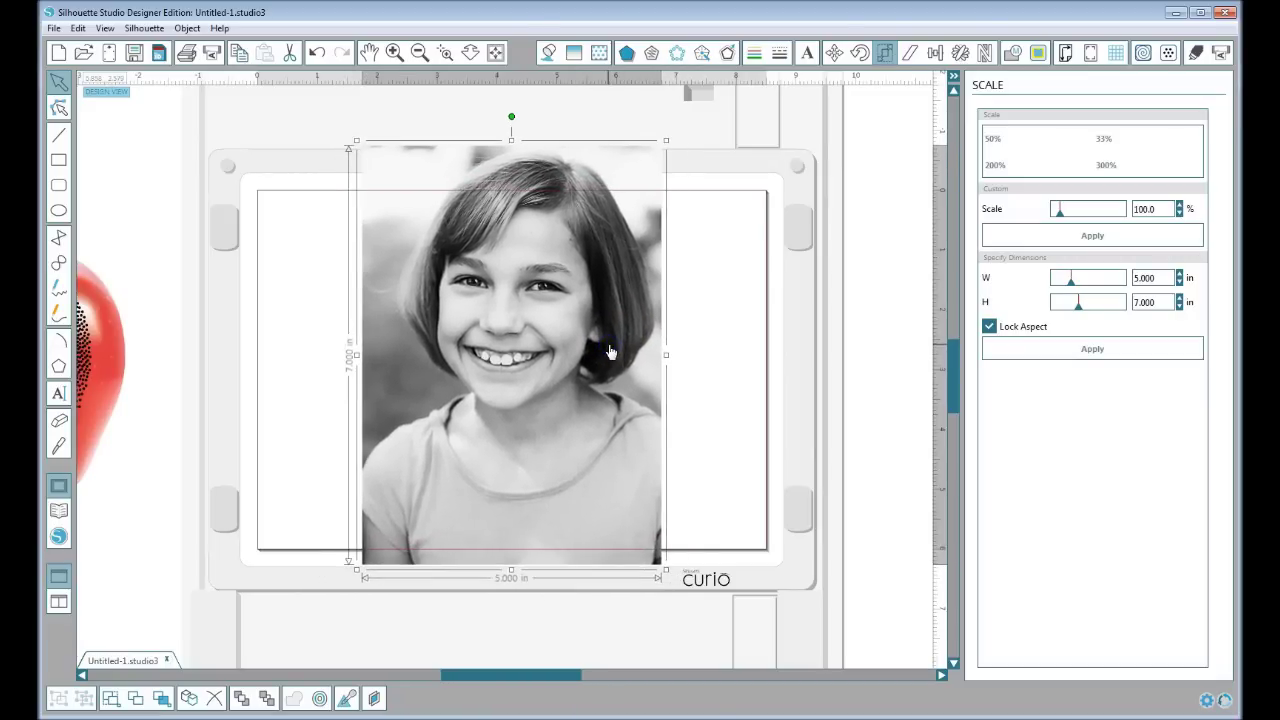
pyautogui.click(609, 288)
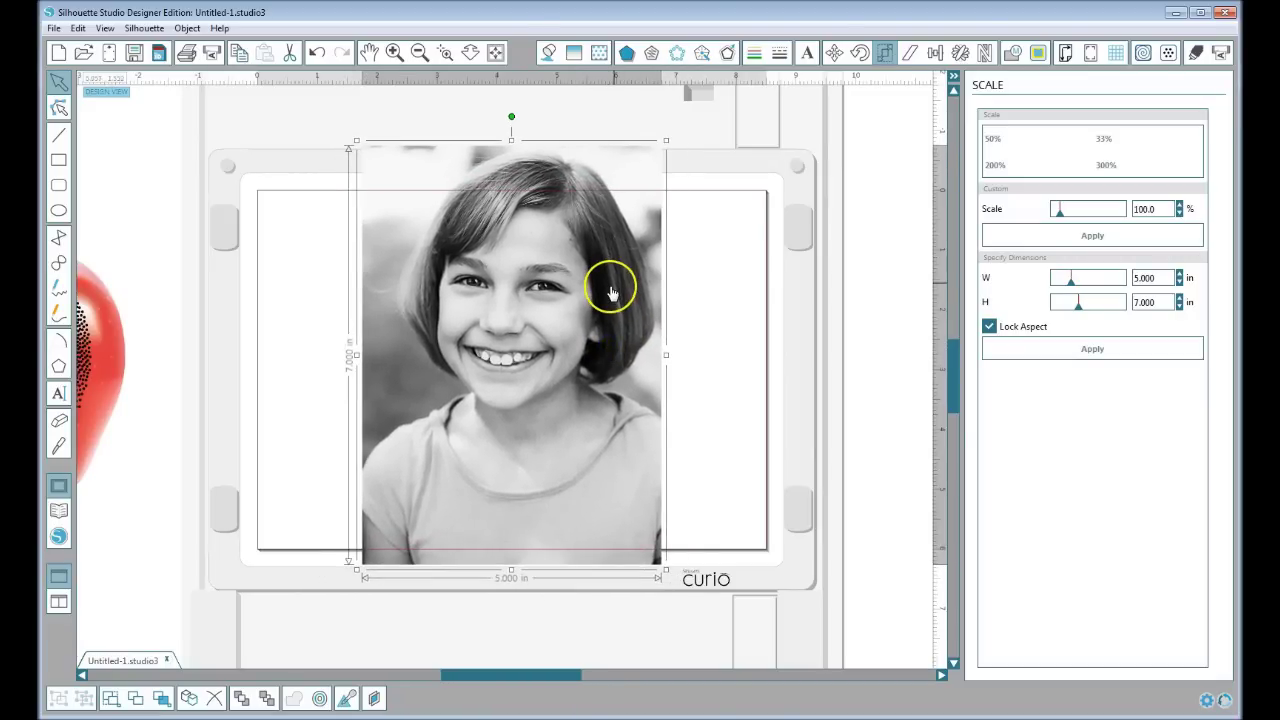
pyautogui.click(610, 271)
pyautogui.moveTo(611, 271); pyautogui.dragTo(591, 323)
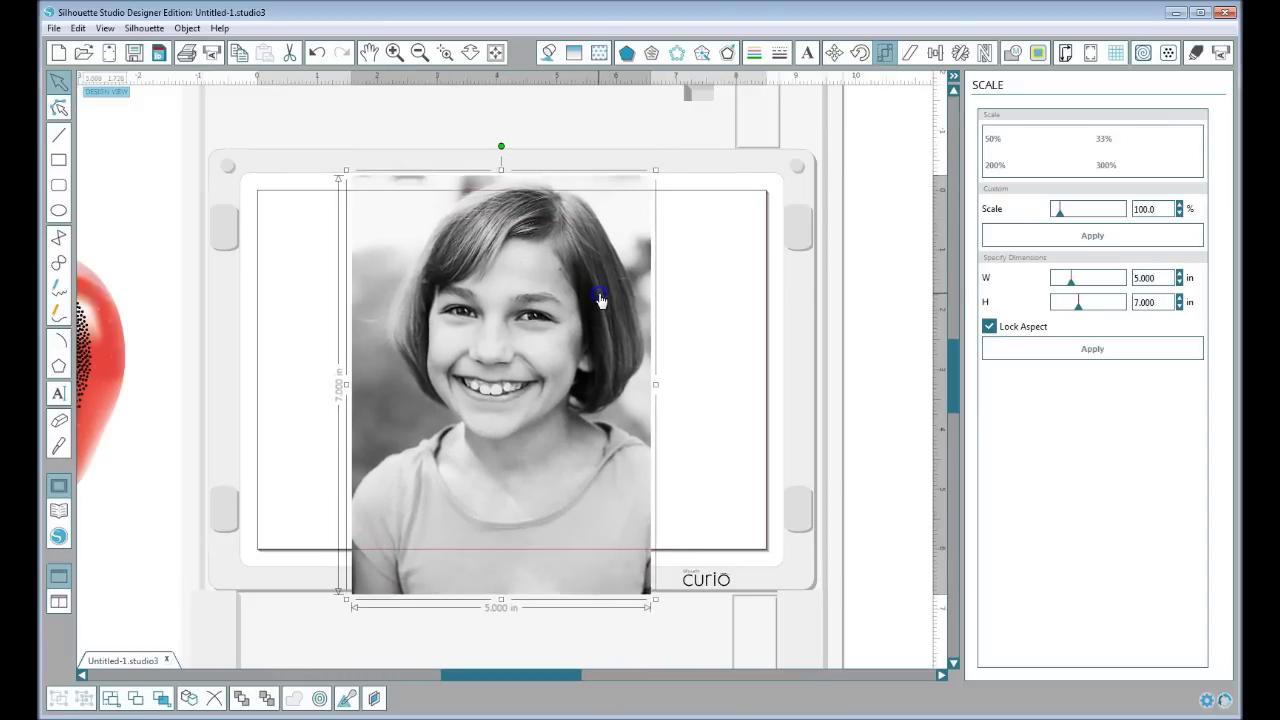
pyautogui.moveTo(591, 323); pyautogui.dragTo(600, 271)
pyautogui.click(509, 275)
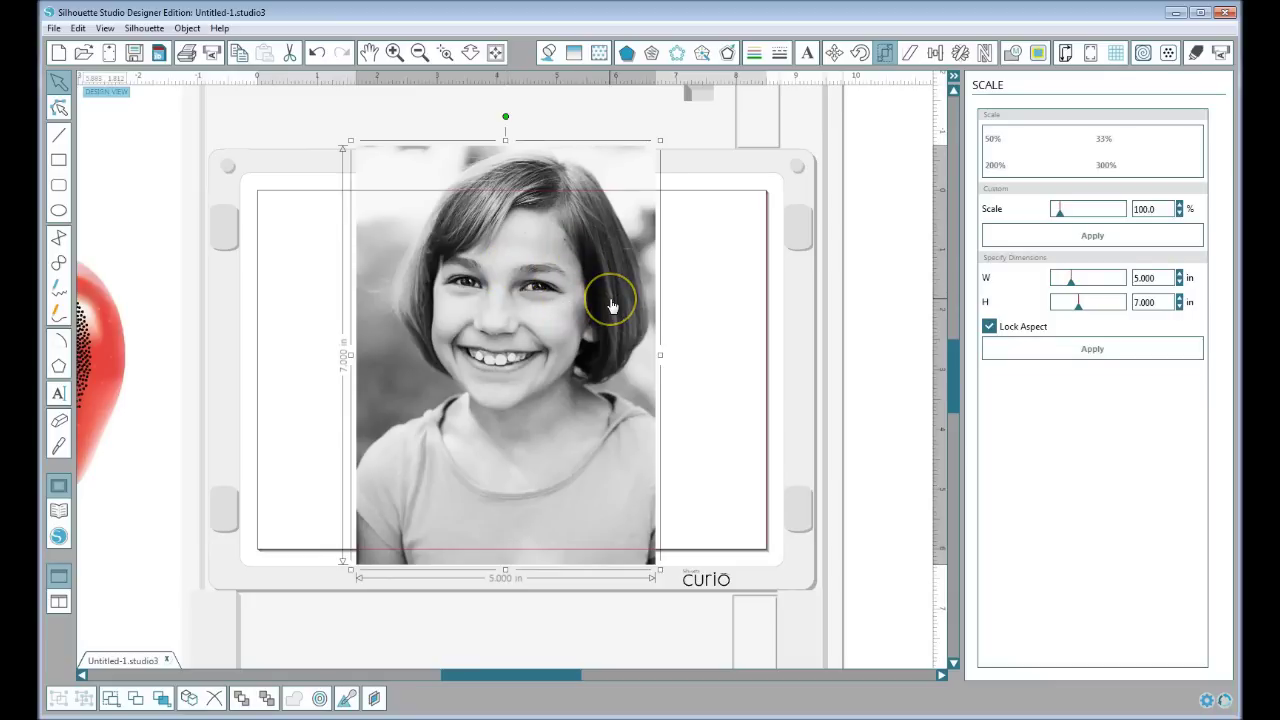
# - Mark the whole portrait as the Stipple Trace area, previewing coarse Regular 1 dots at density 100
pyautogui.click(1169, 57)
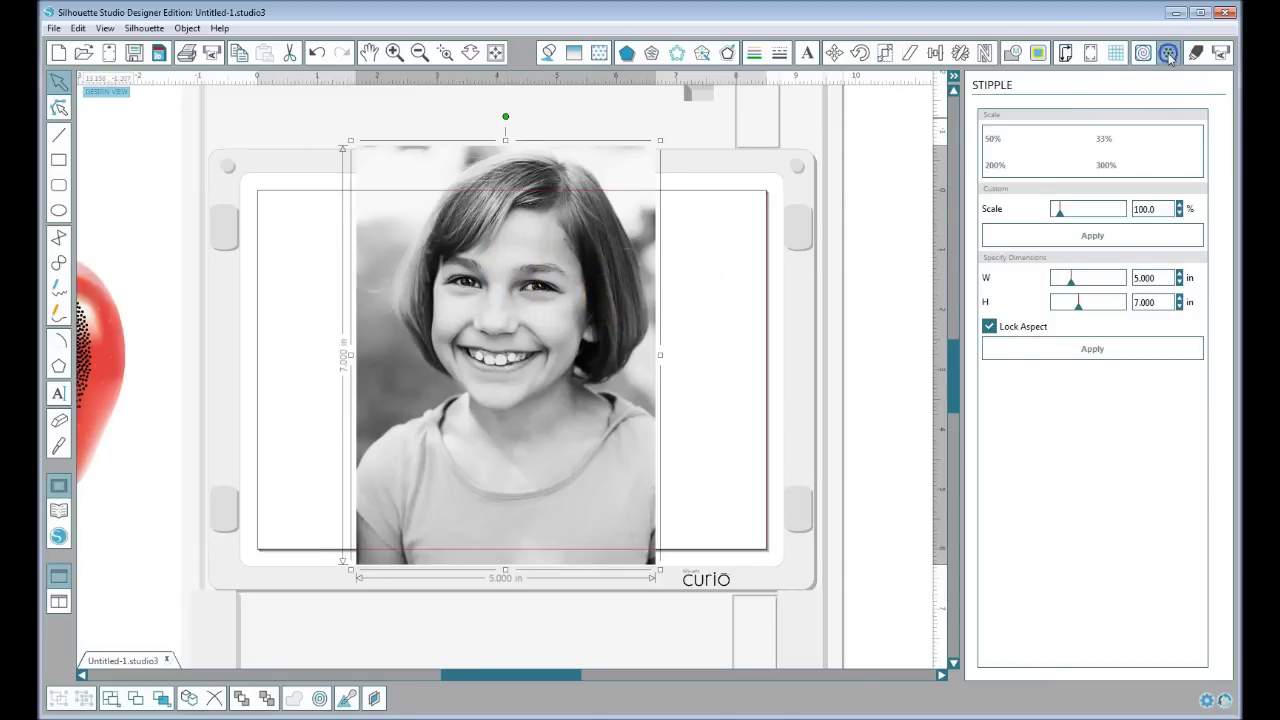
pyautogui.click(1040, 143)
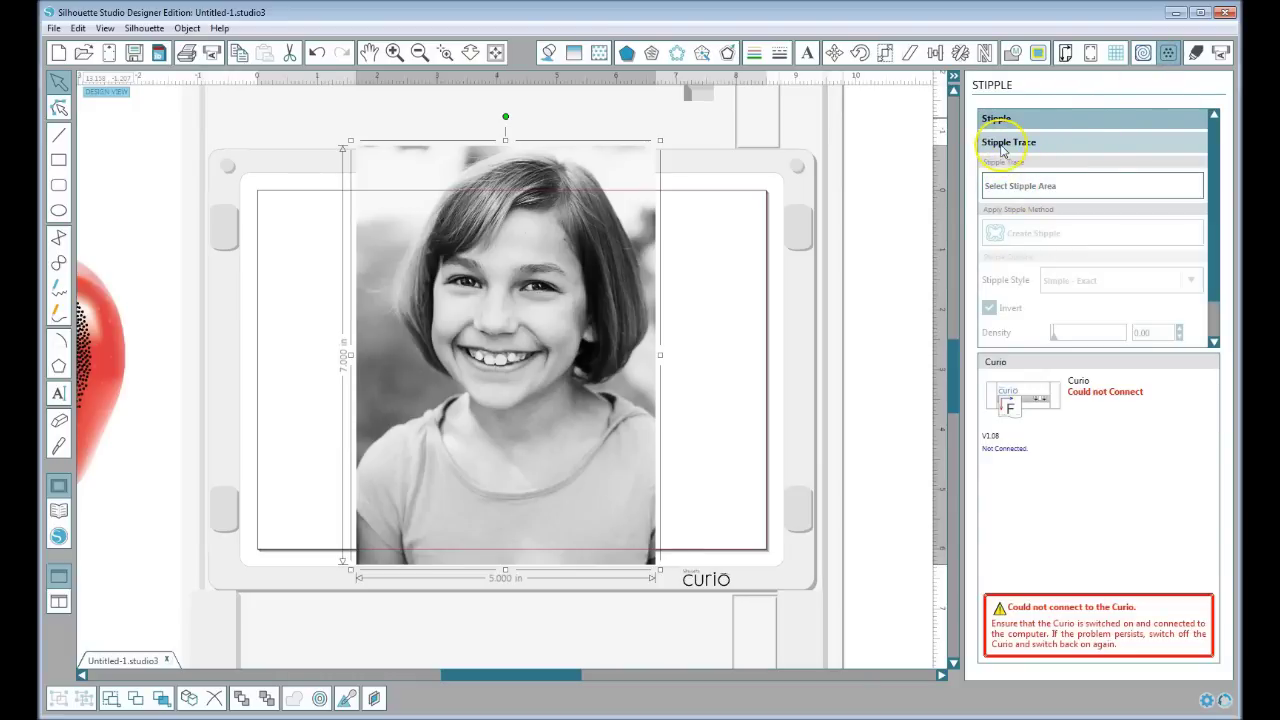
pyautogui.click(997, 190)
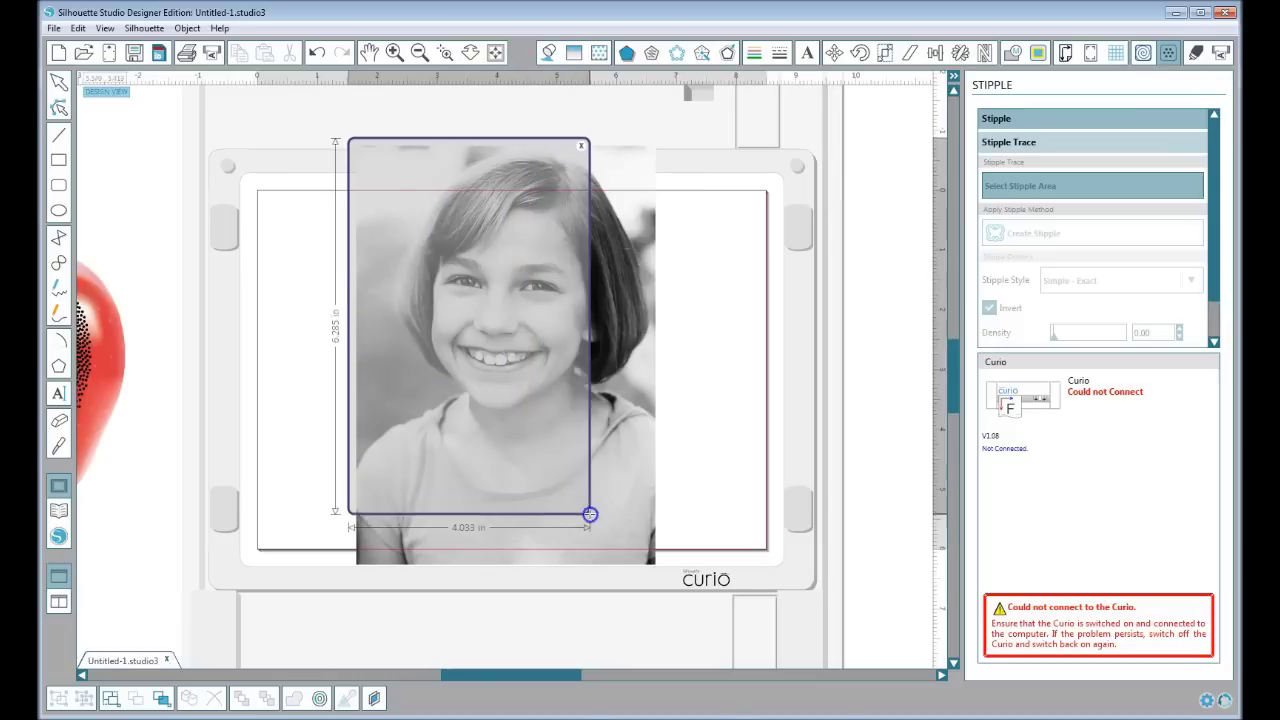
pyautogui.moveTo(348, 138)
pyautogui.mouseDown()
pyautogui.moveTo(642, 560)
pyautogui.moveTo(672, 579)
pyautogui.mouseUp()
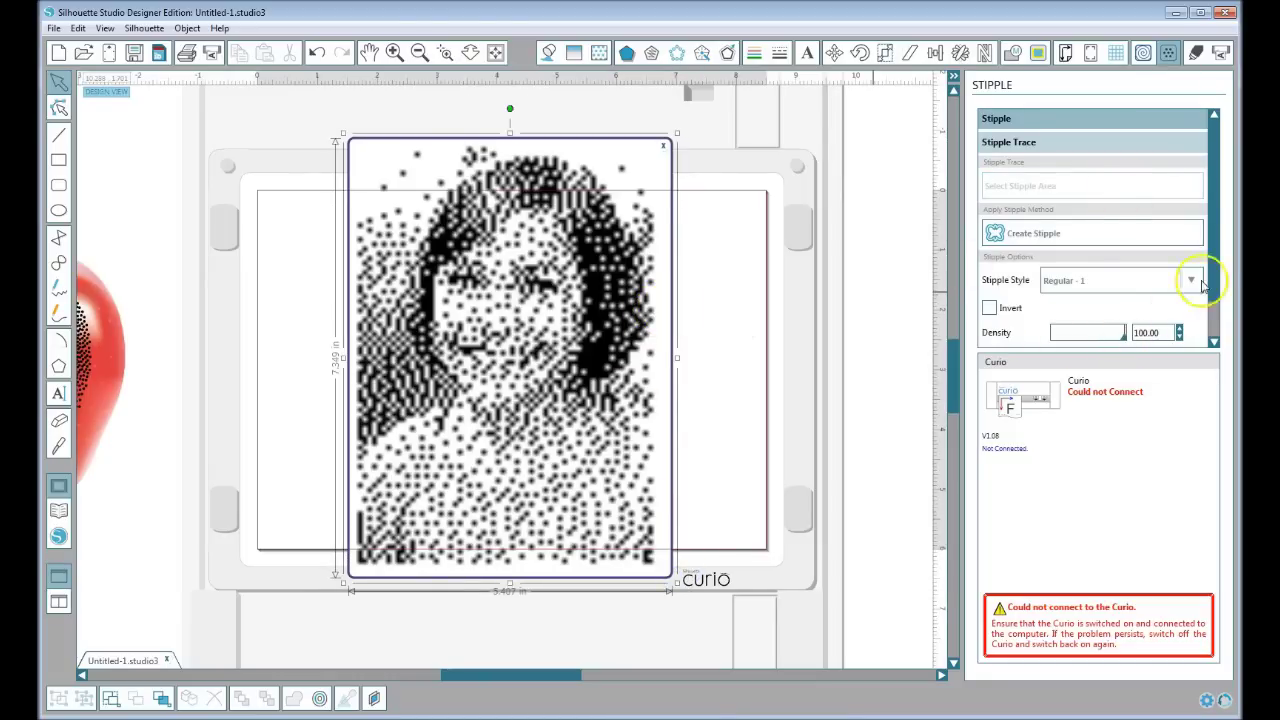
pyautogui.scroll(-2, 1220, 258)
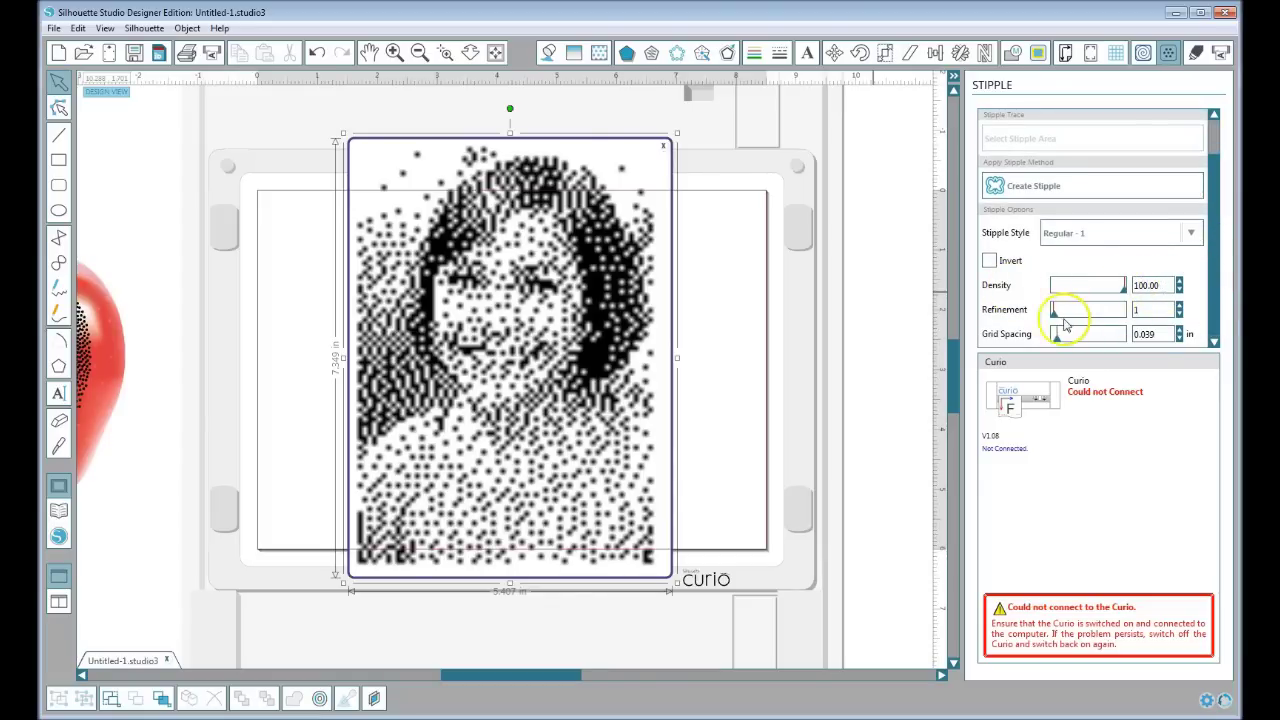
# - Raise stipple refinement to 4 and lower grid spacing to 0.020 in
pyautogui.moveTo(1055, 318); pyautogui.dragTo(1126, 316)
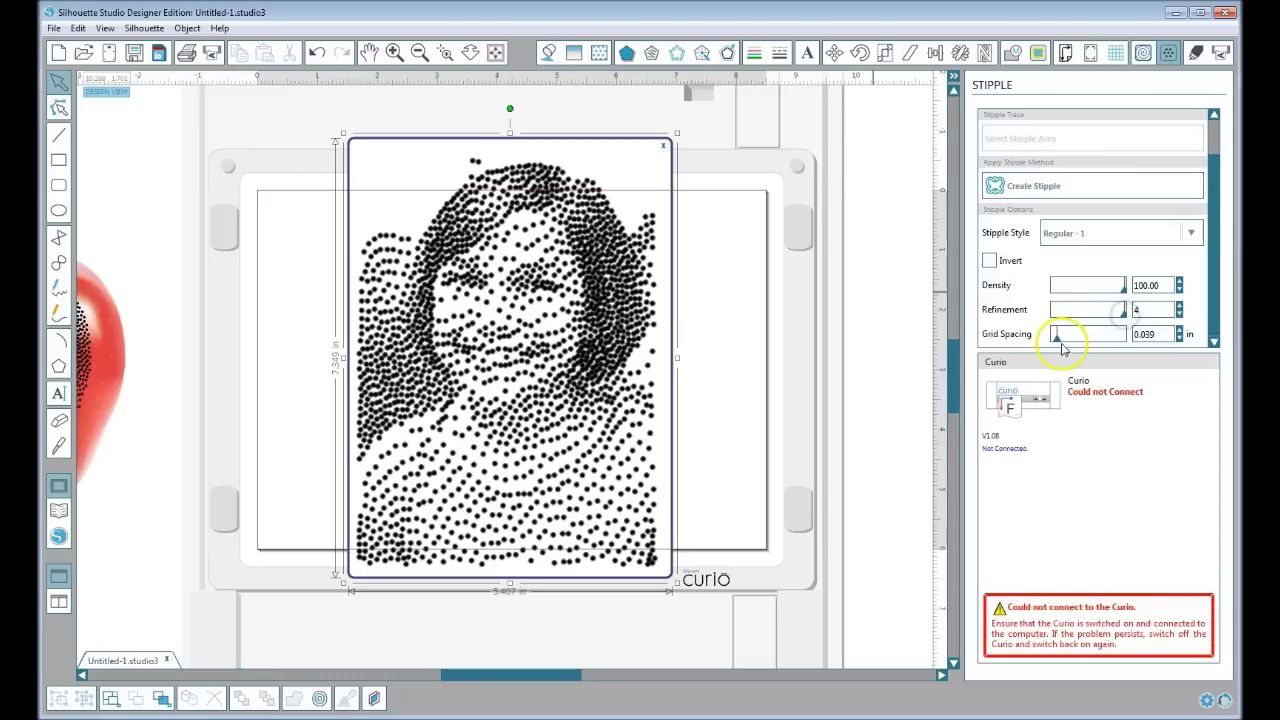
pyautogui.moveTo(1057, 341); pyautogui.dragTo(1034, 342)
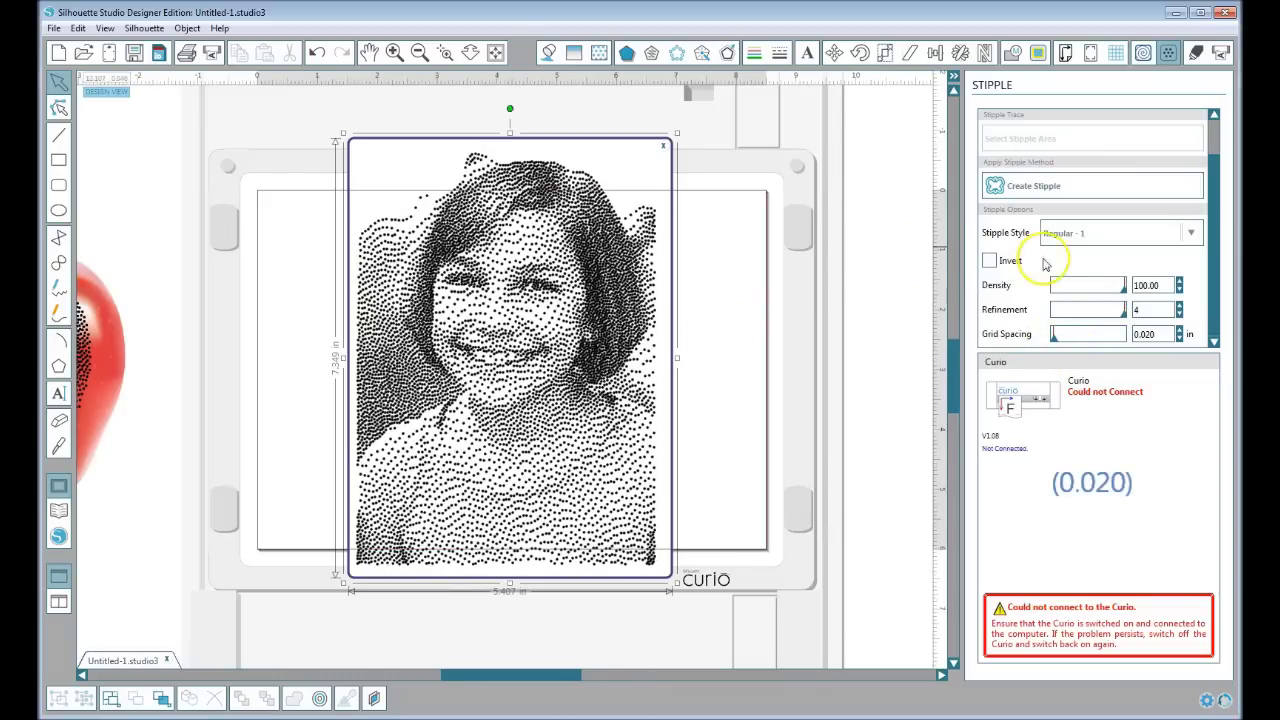
pyautogui.click(1195, 234)
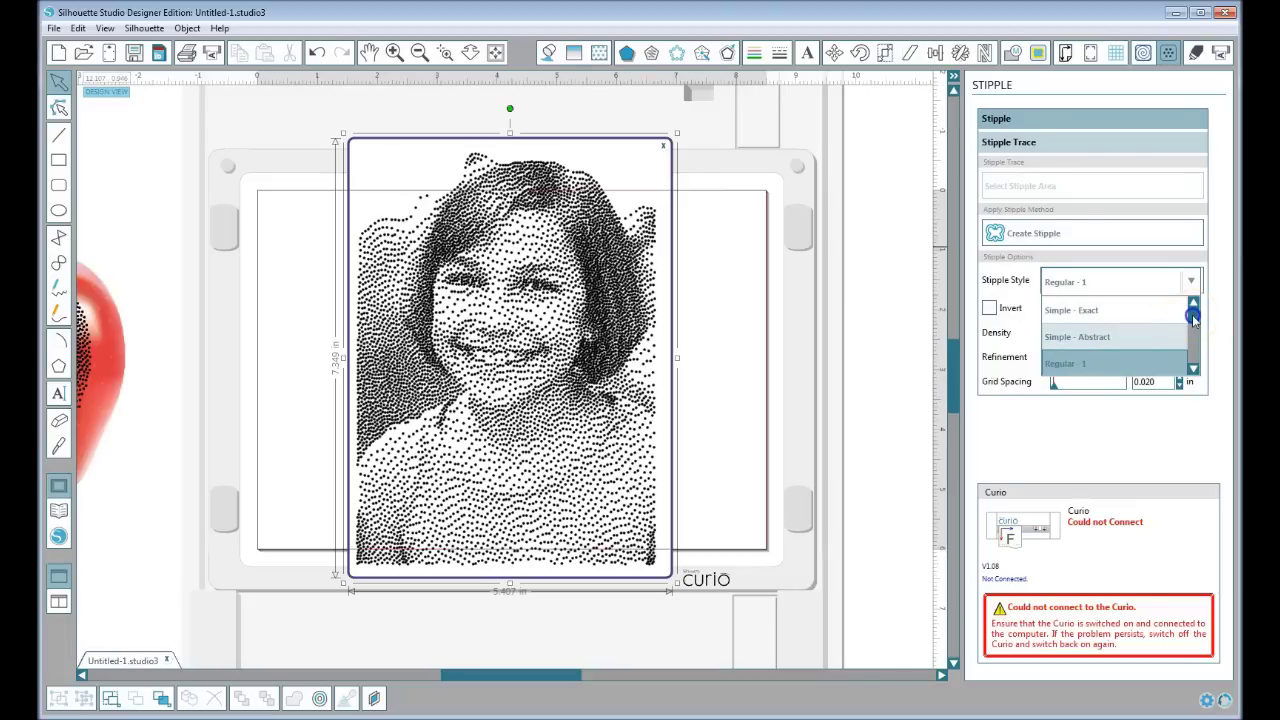
# - Try the Regular - 7 stipple style on the portrait
pyautogui.moveTo(1192, 317)
pyautogui.mouseDown()
pyautogui.moveTo(1193, 364)
pyautogui.moveTo(1192, 325)
pyautogui.moveTo(1193, 337)
pyautogui.mouseUp()
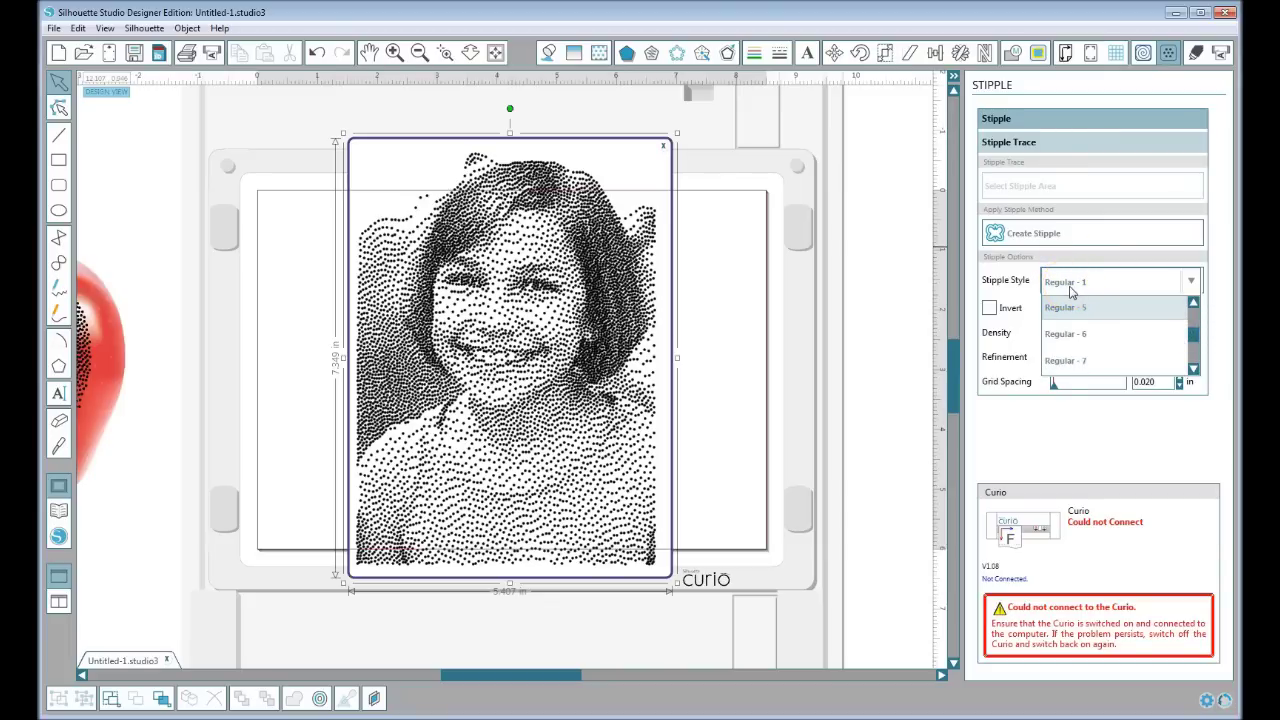
pyautogui.click(591, 257)
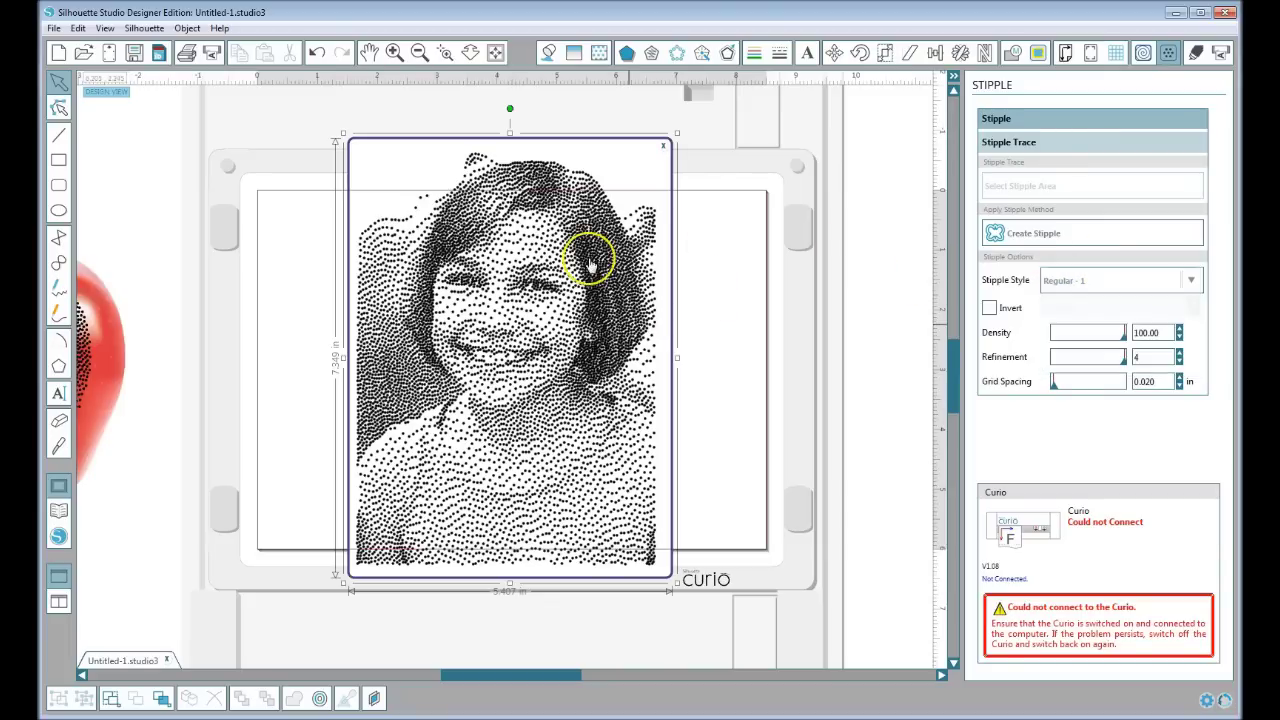
pyautogui.click(1194, 281)
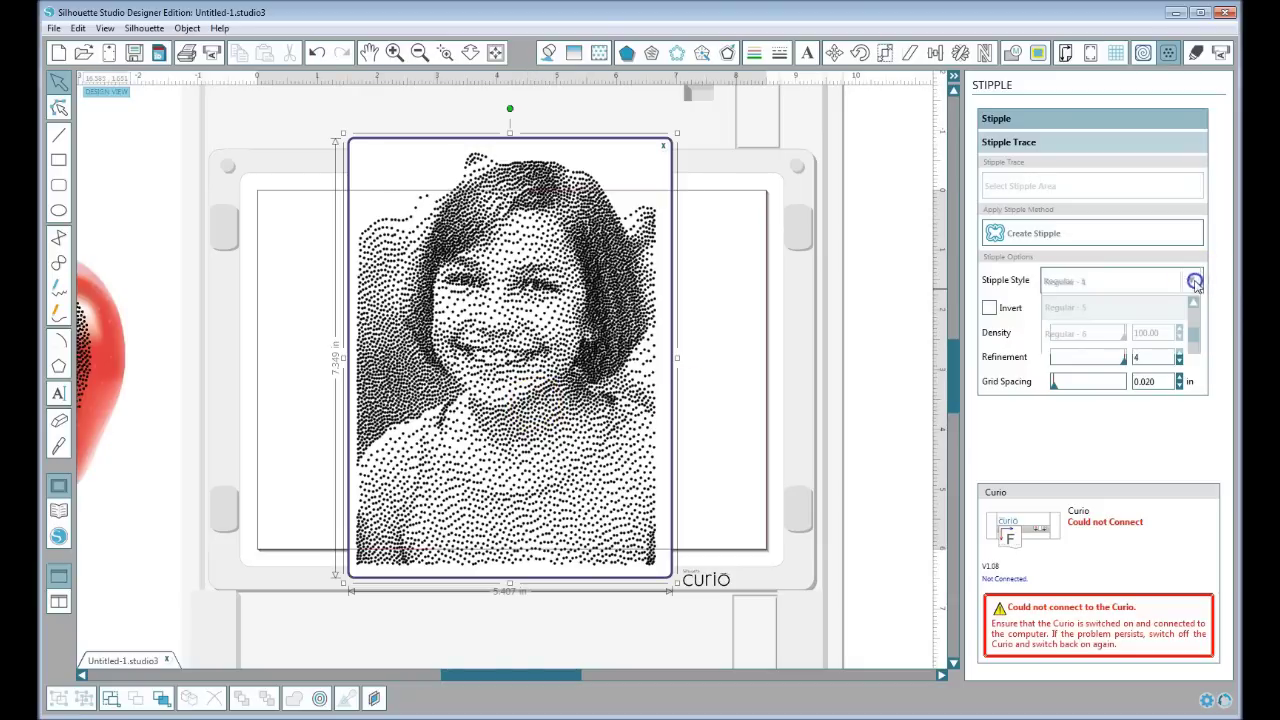
pyautogui.scroll(-3, 1190, 335)
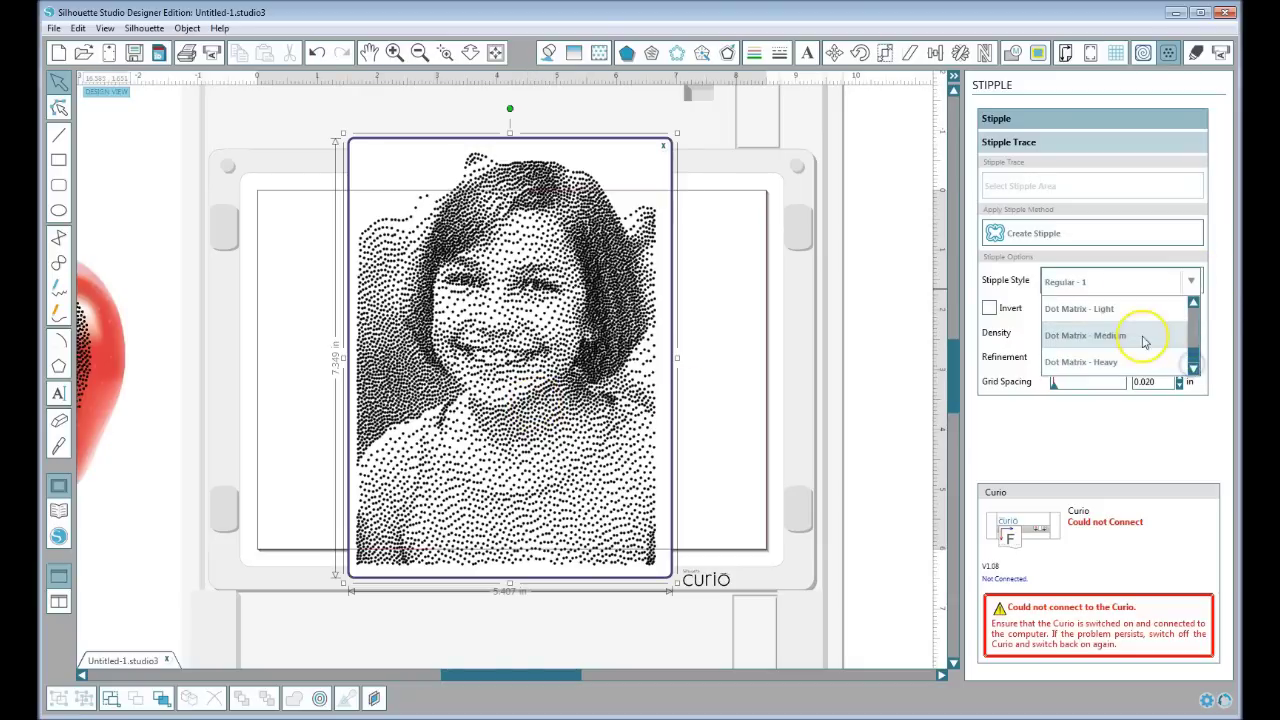
pyautogui.click(1194, 302)
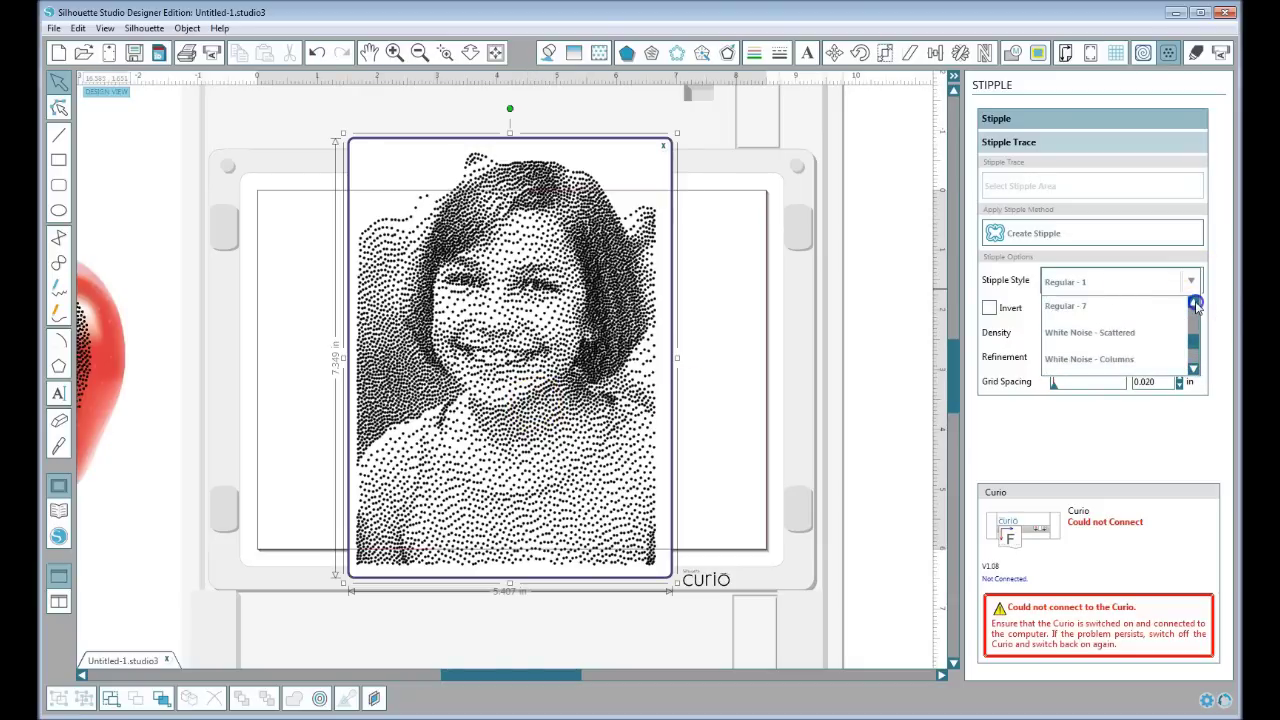
pyautogui.click(1058, 353)
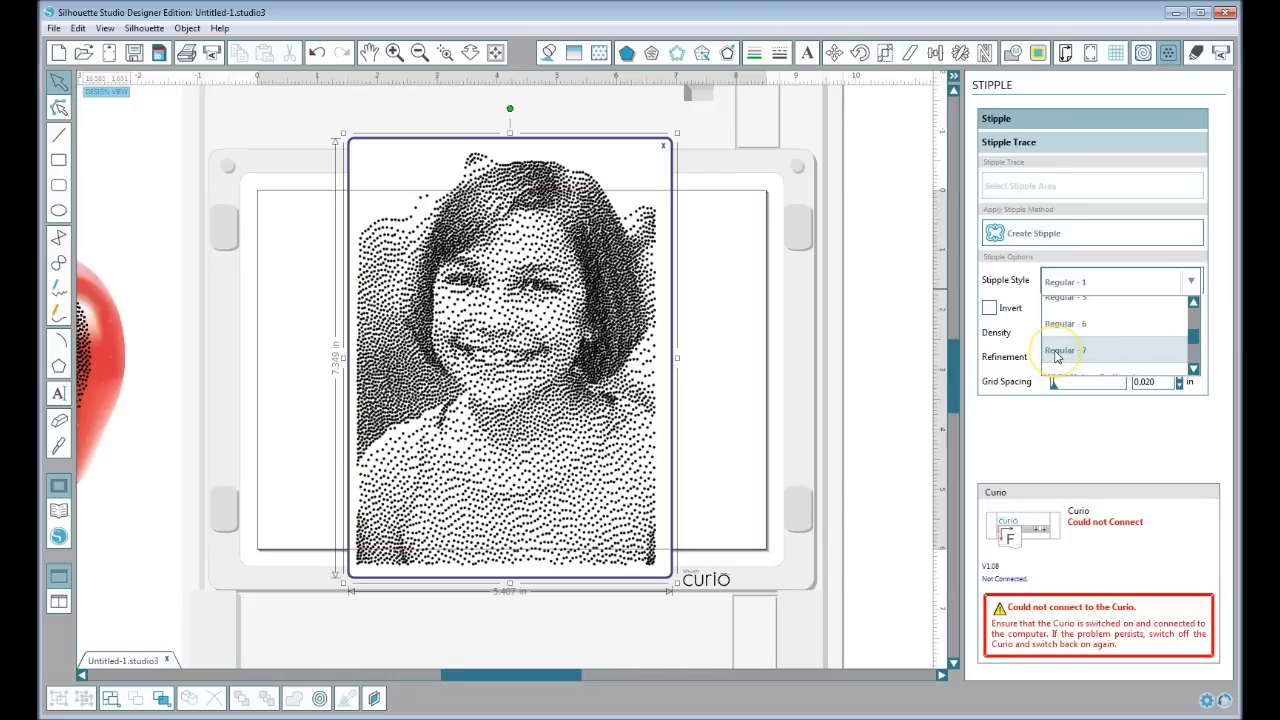
pyautogui.click(1057, 355)
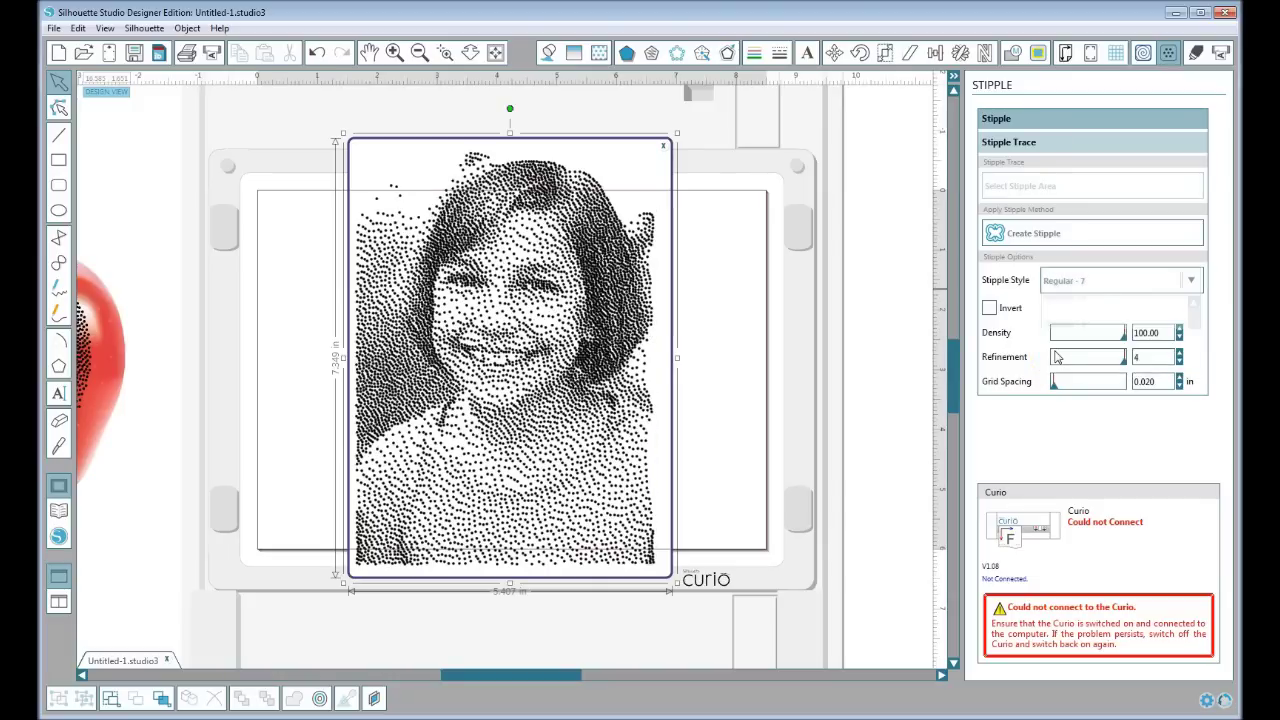
# - Try Regular - 6, then settle on the Regular - 5 stipple style
pyautogui.click(1180, 286)
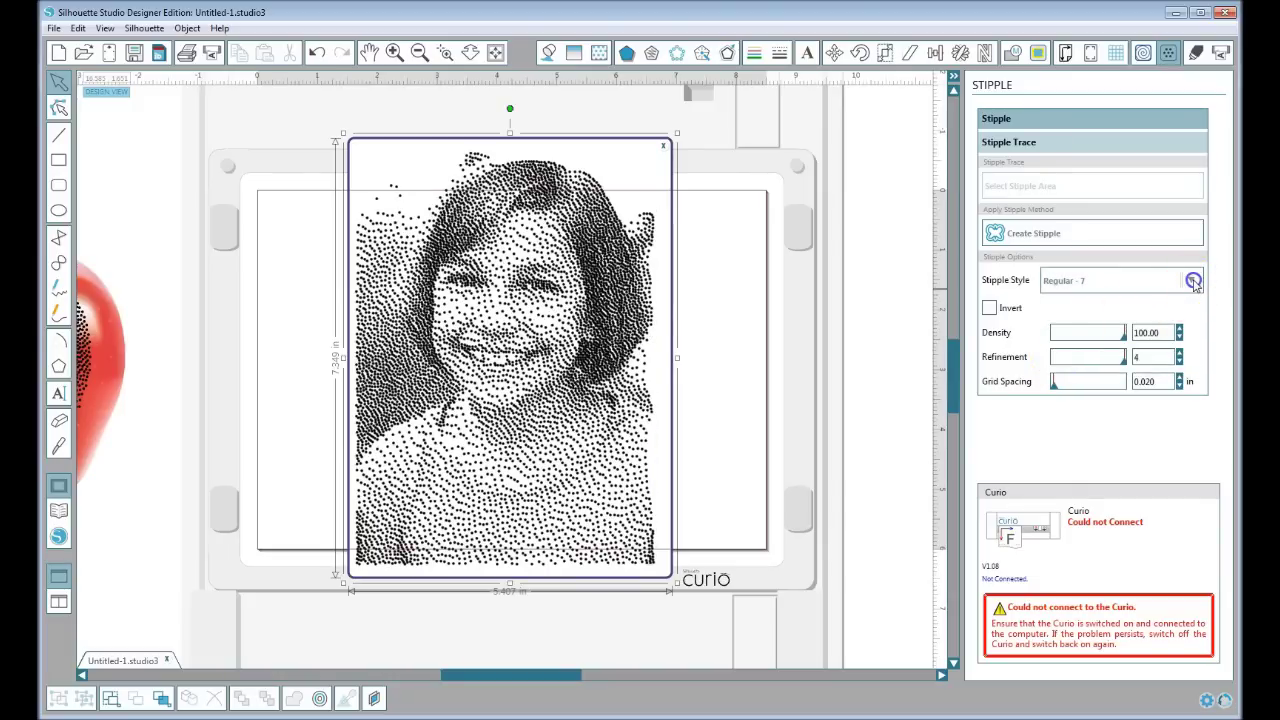
pyautogui.click(1194, 282)
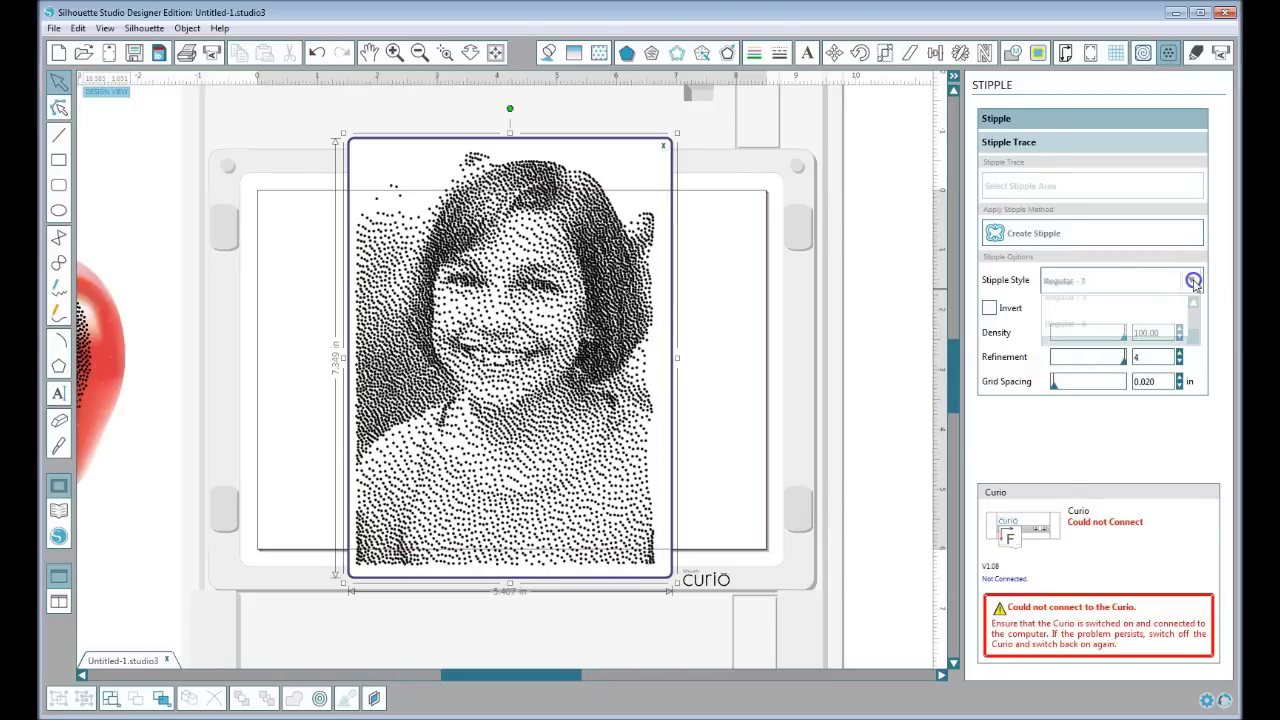
pyautogui.click(1072, 326)
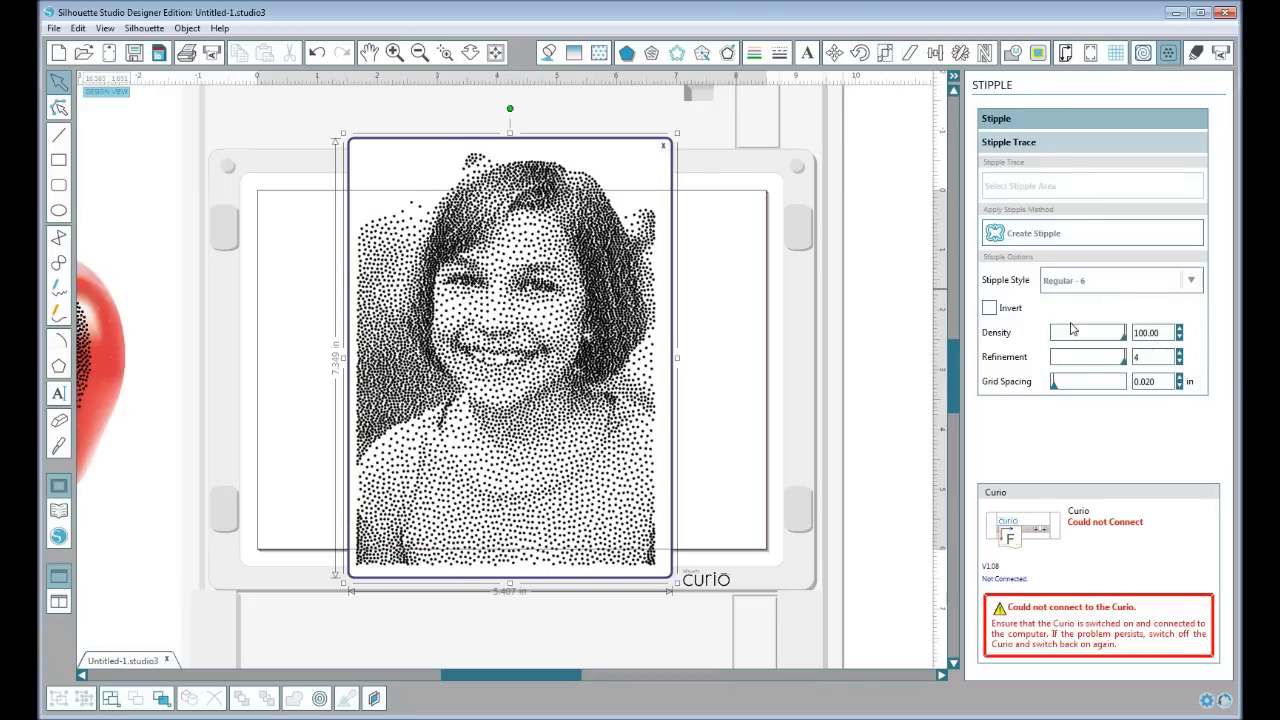
pyautogui.click(1192, 284)
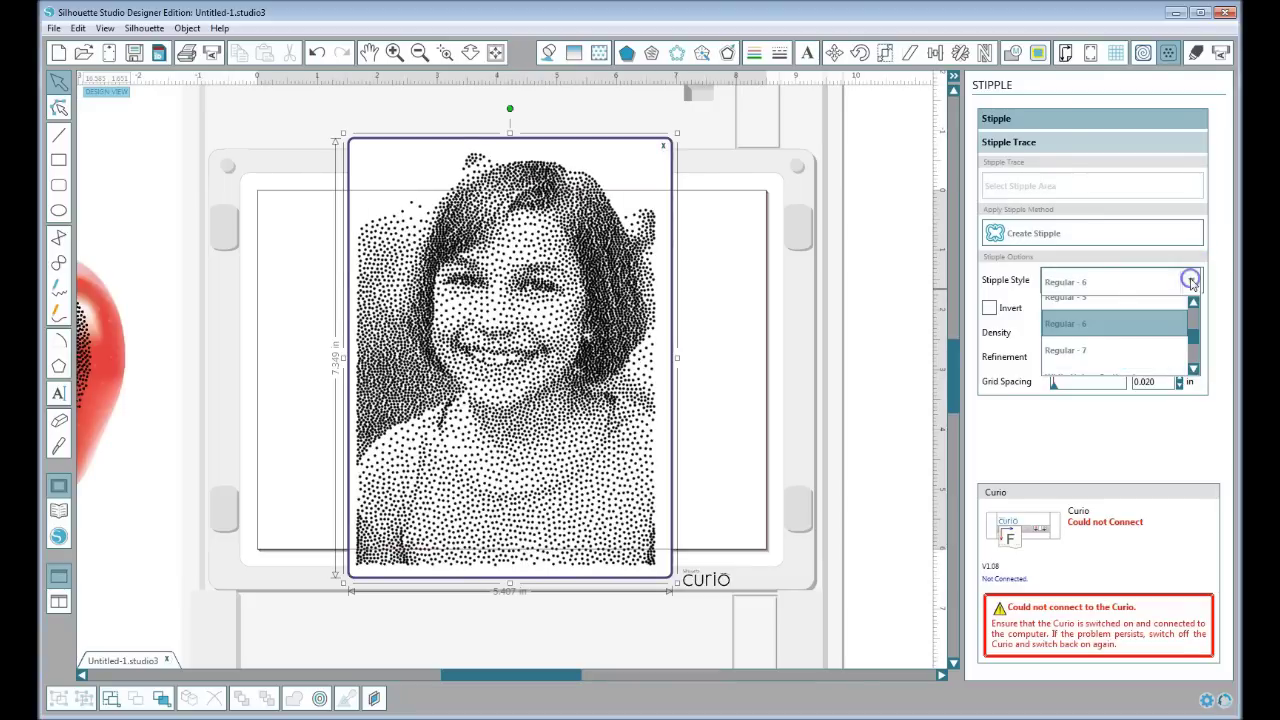
pyautogui.click(1072, 300)
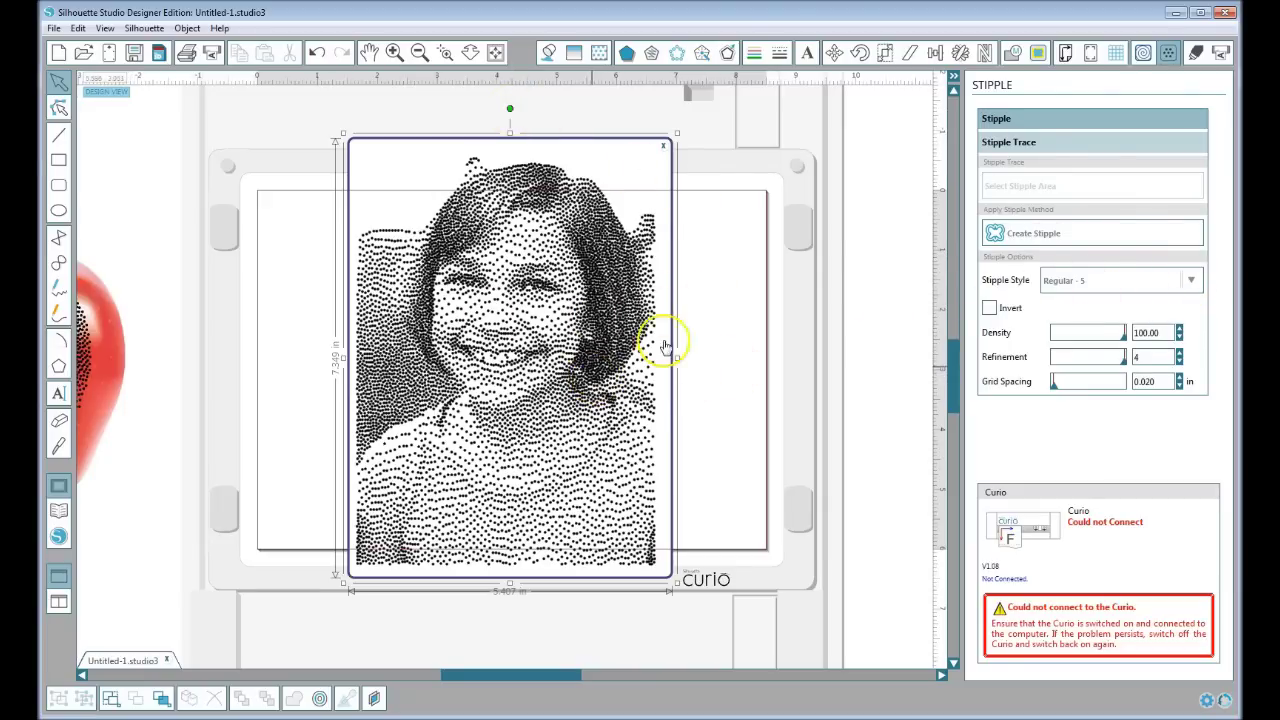
pyautogui.click(600, 314)
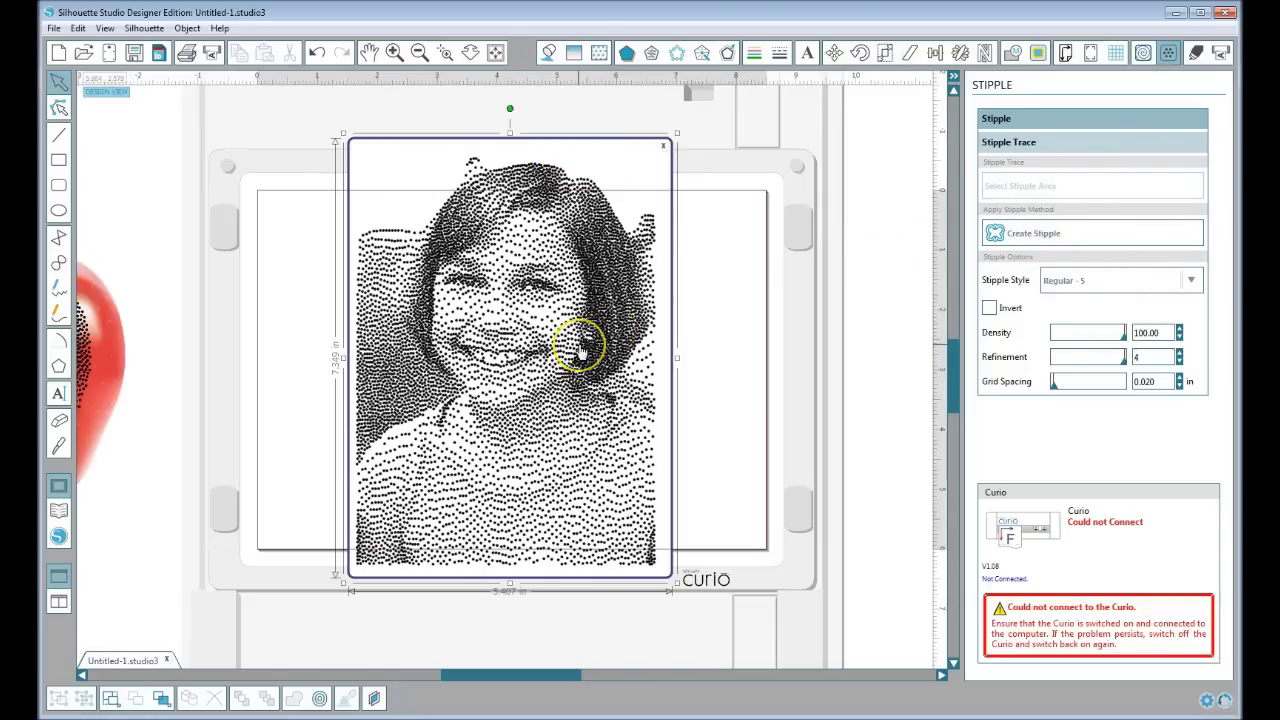
pyautogui.click(816, 249)
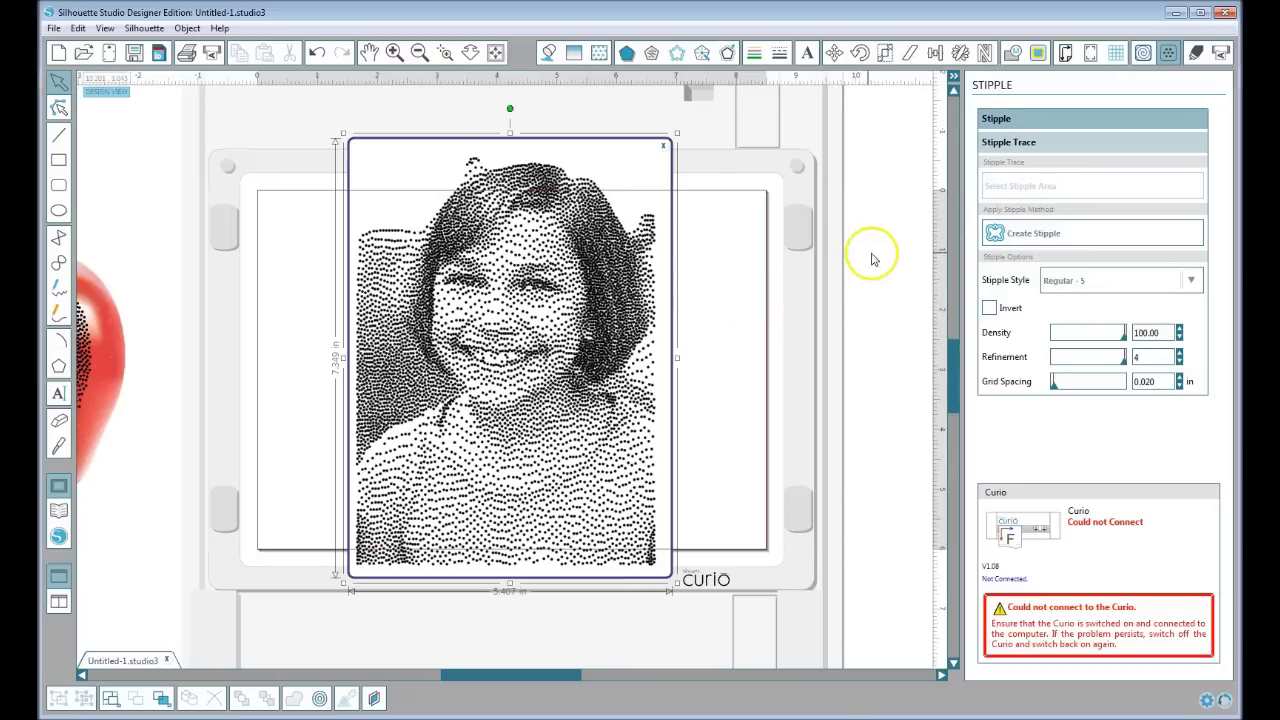
# - Move the portrait stipple off the mat beside the original photo and deselect
pyautogui.click(670, 331)
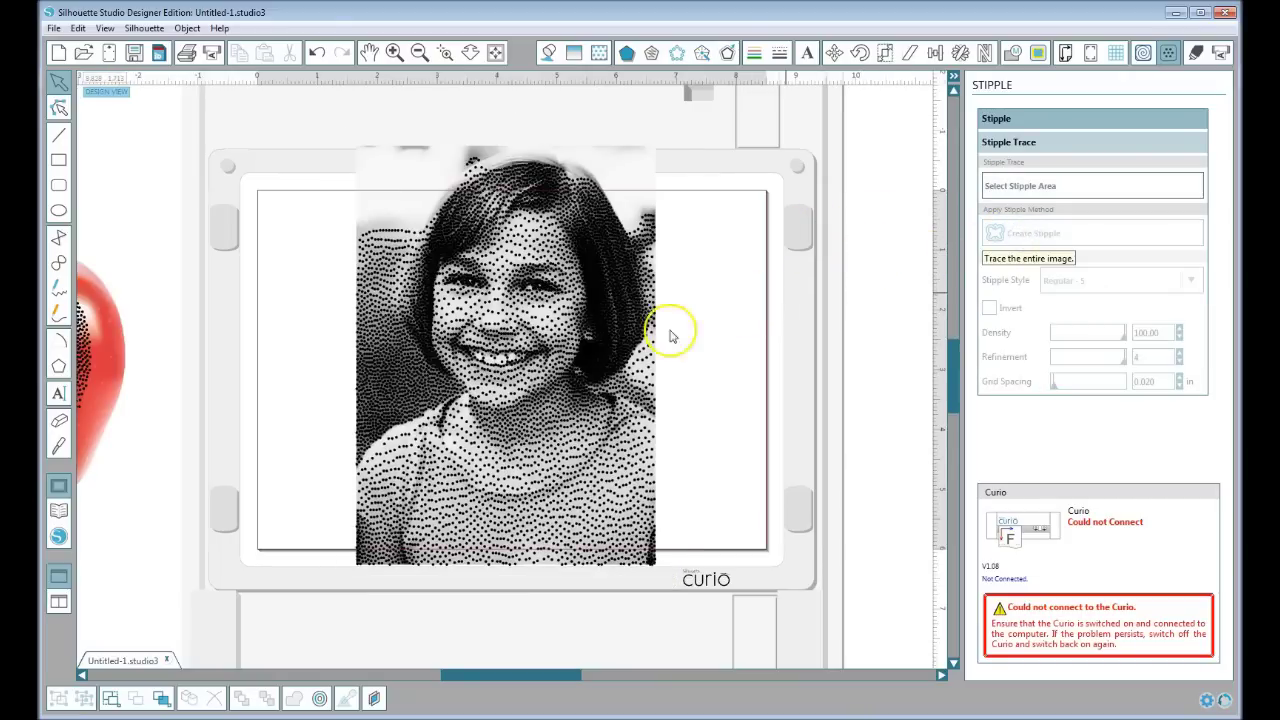
pyautogui.click(520, 378)
pyautogui.moveTo(541, 385); pyautogui.dragTo(391, 400)
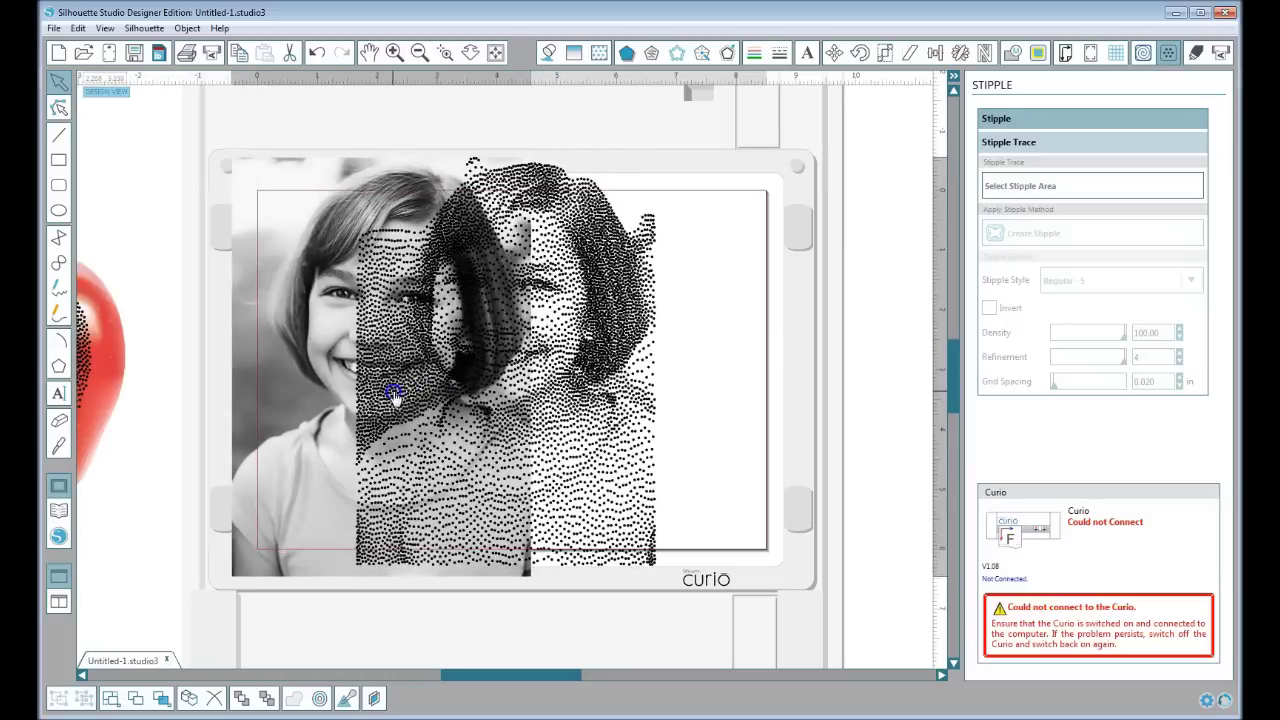
pyautogui.moveTo(608, 323); pyautogui.dragTo(987, 340)
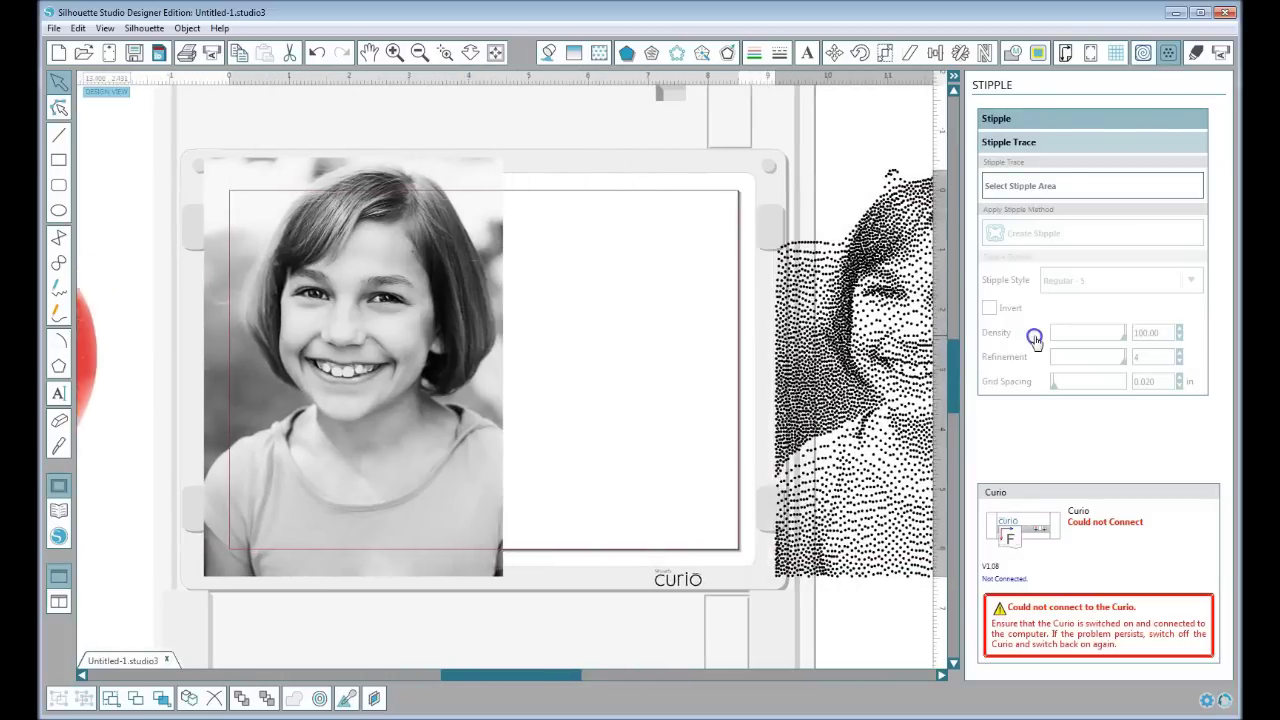
pyautogui.moveTo(266, 366); pyautogui.dragTo(403, 330)
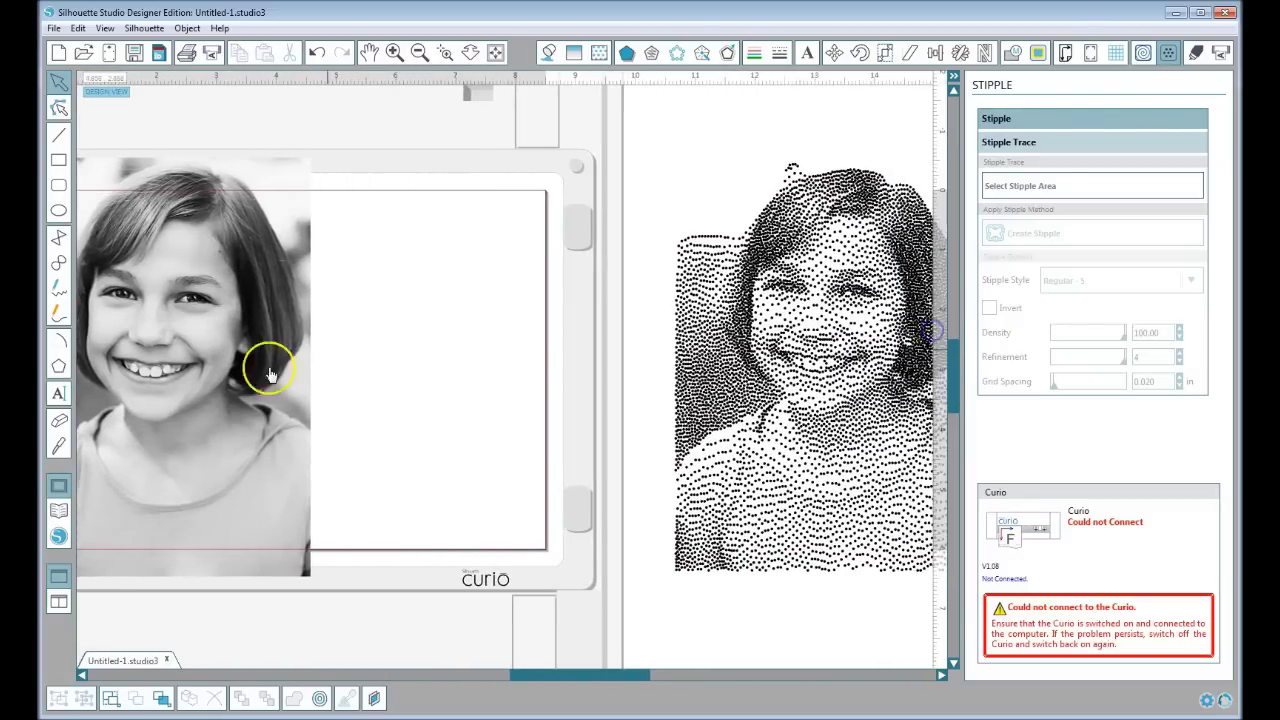
pyautogui.press('Escape')
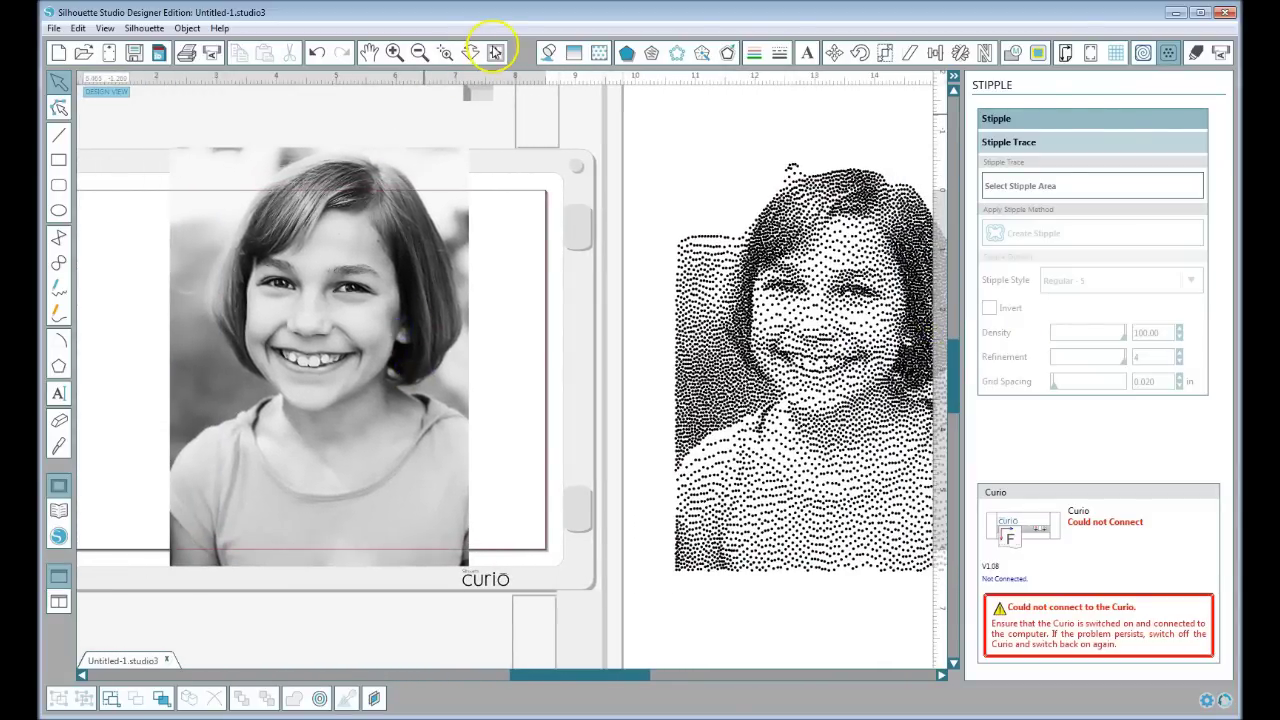
# - Rotate the original photo 90° counter-clockwise and center it on the page
pyautogui.click(495, 52)
pyautogui.click(490, 326)
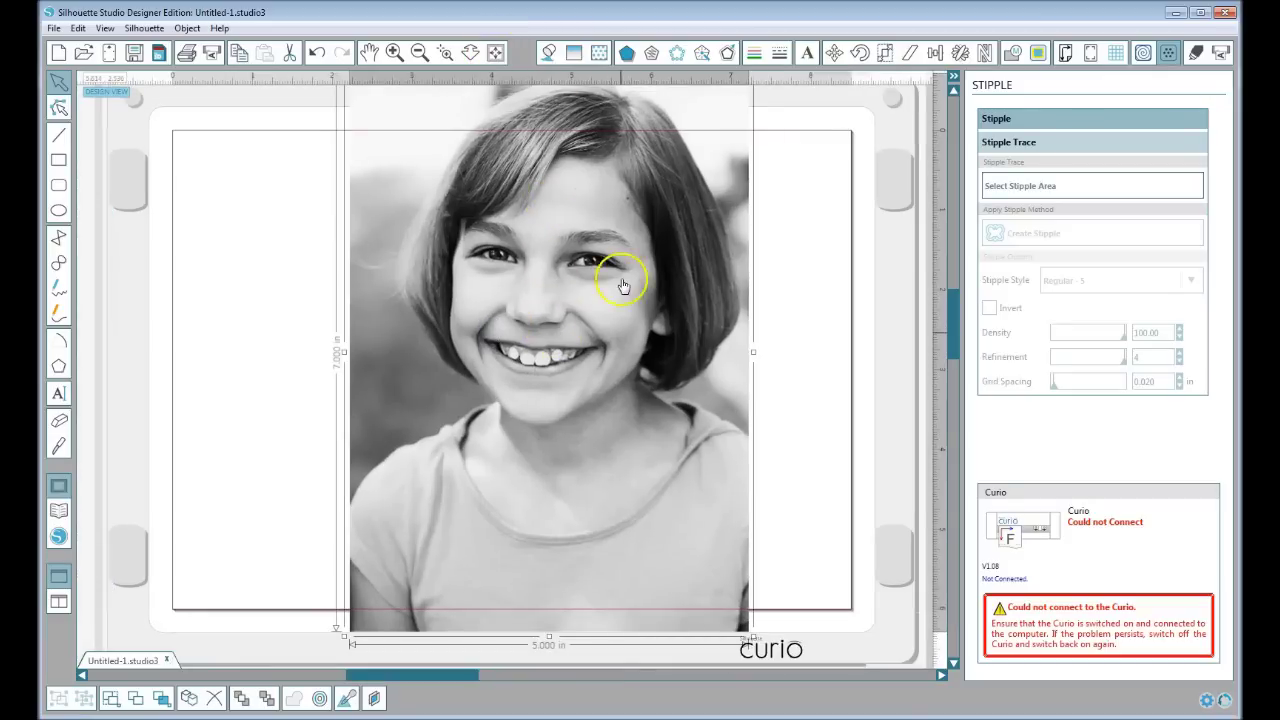
pyautogui.click(859, 52)
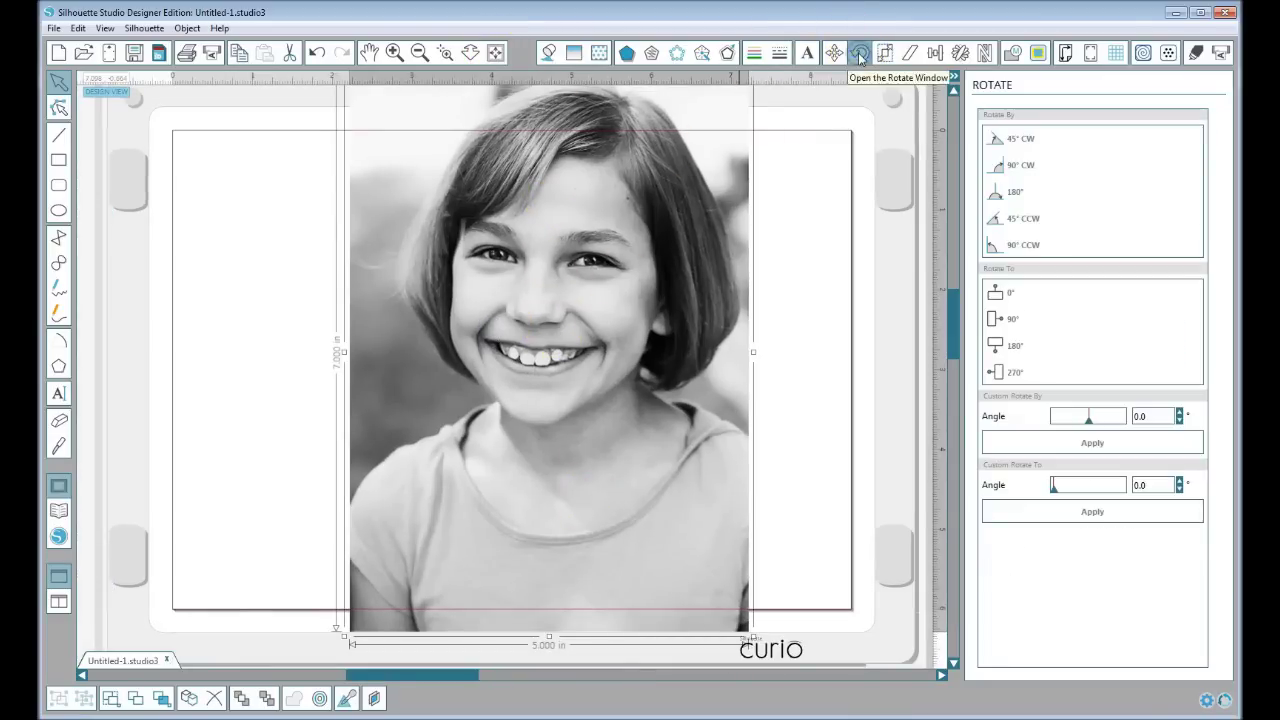
pyautogui.click(997, 250)
pyautogui.click(934, 52)
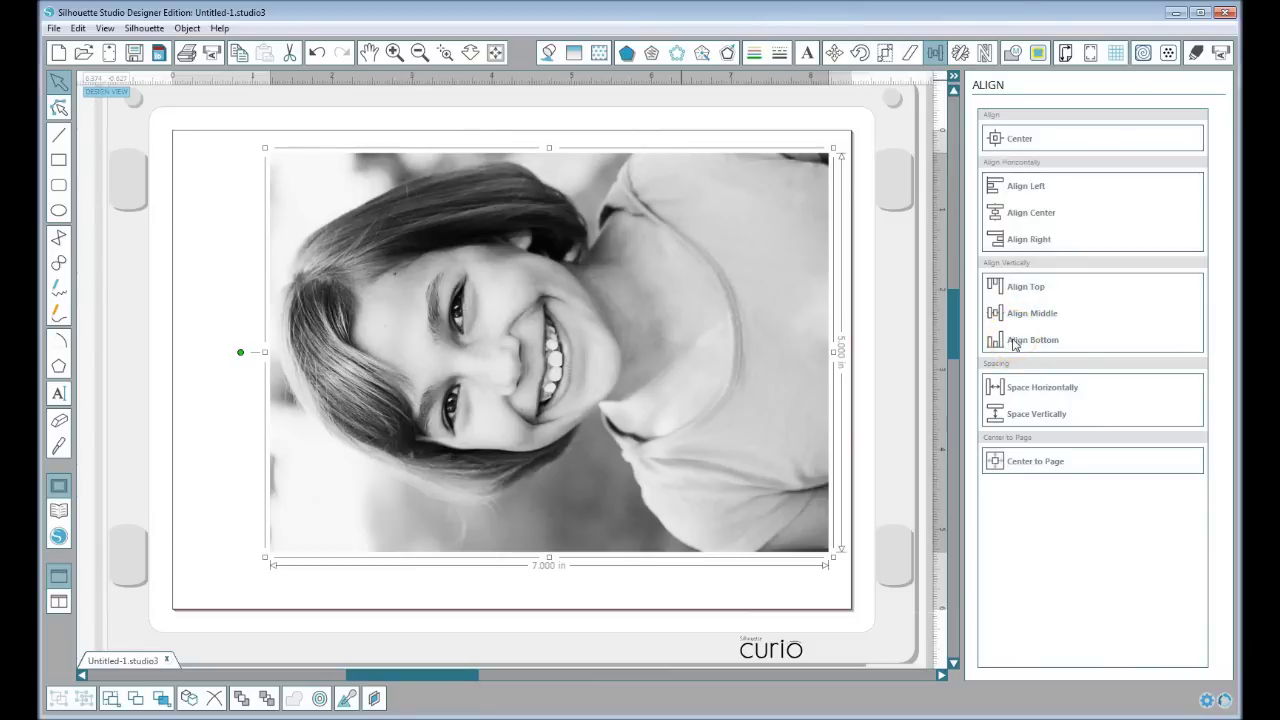
pyautogui.click(1013, 468)
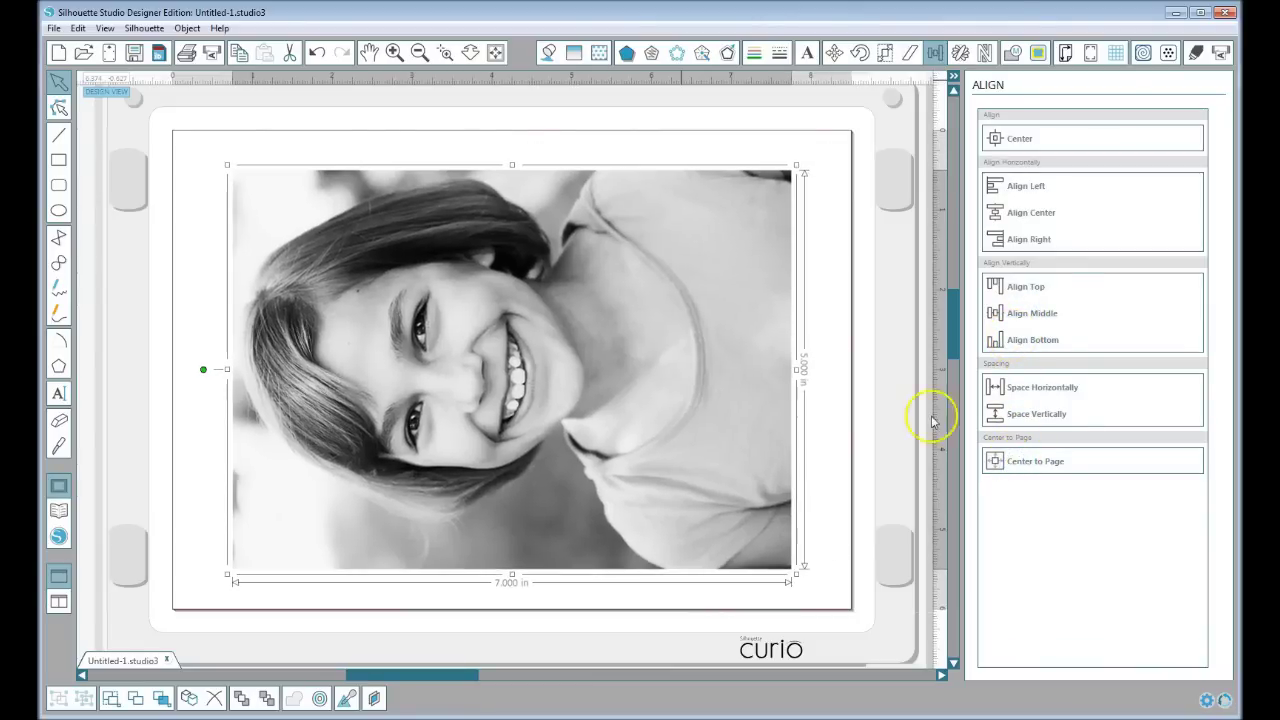
pyautogui.click(820, 173)
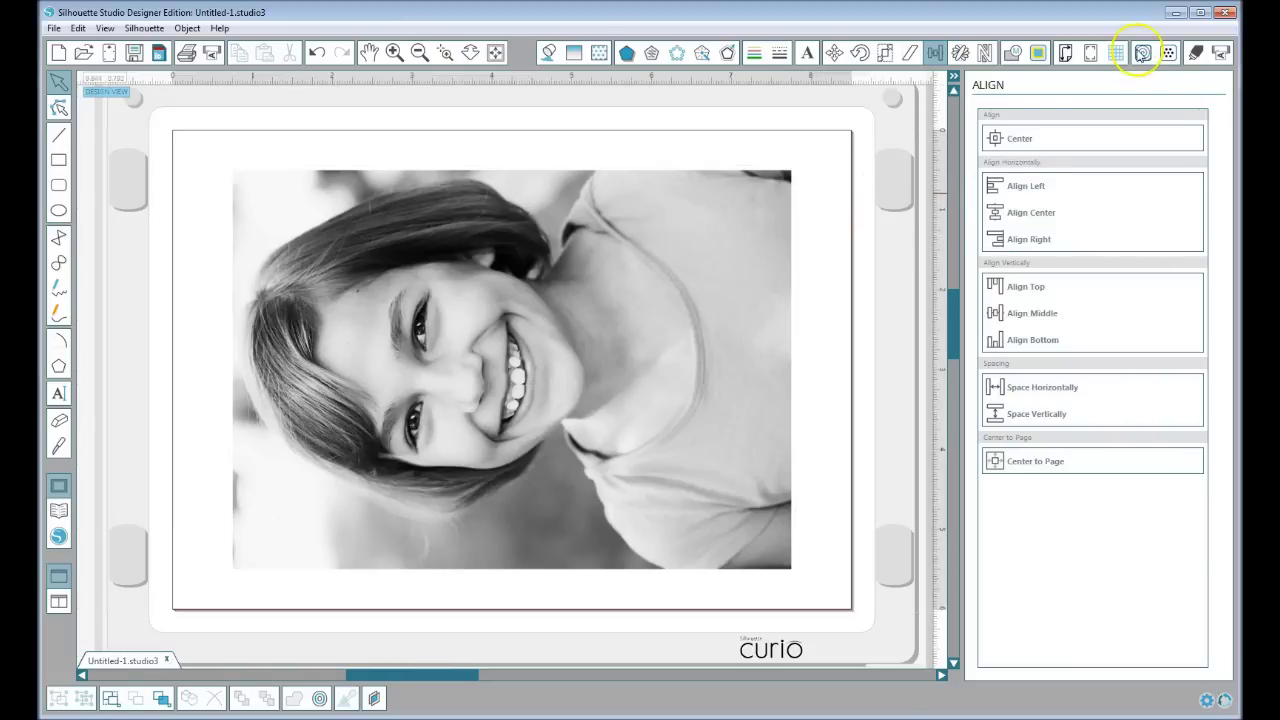
pyautogui.click(1168, 55)
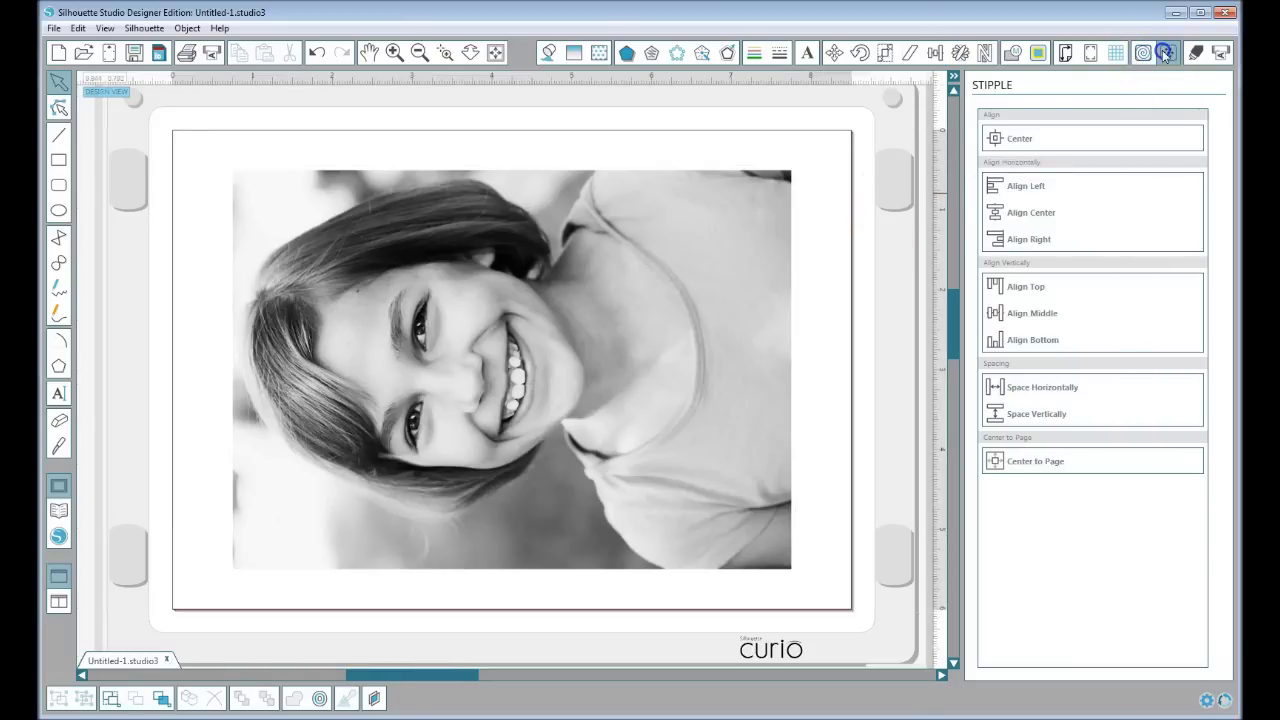
# - Mark the rotated photo as stipple area, raise refinement and set 0.020 in grid spacing
pyautogui.click(1013, 192)
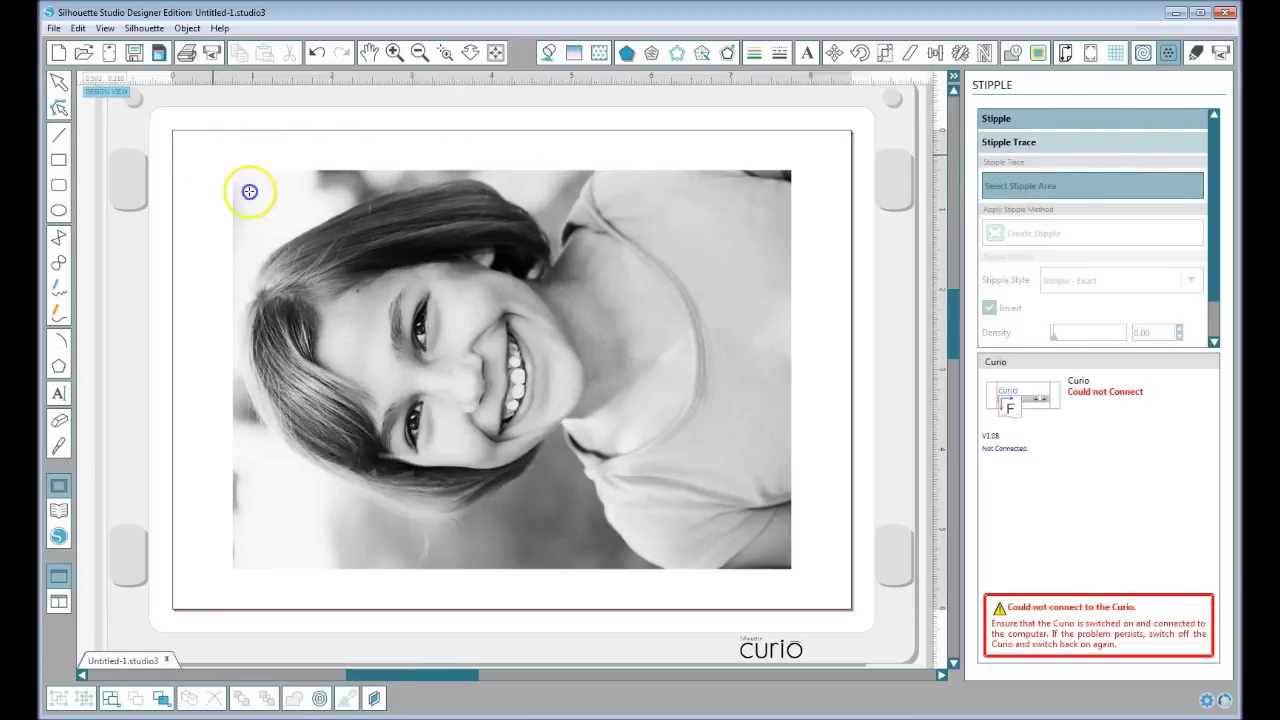
pyautogui.moveTo(212, 157); pyautogui.dragTo(804, 582)
pyautogui.click(1050, 410)
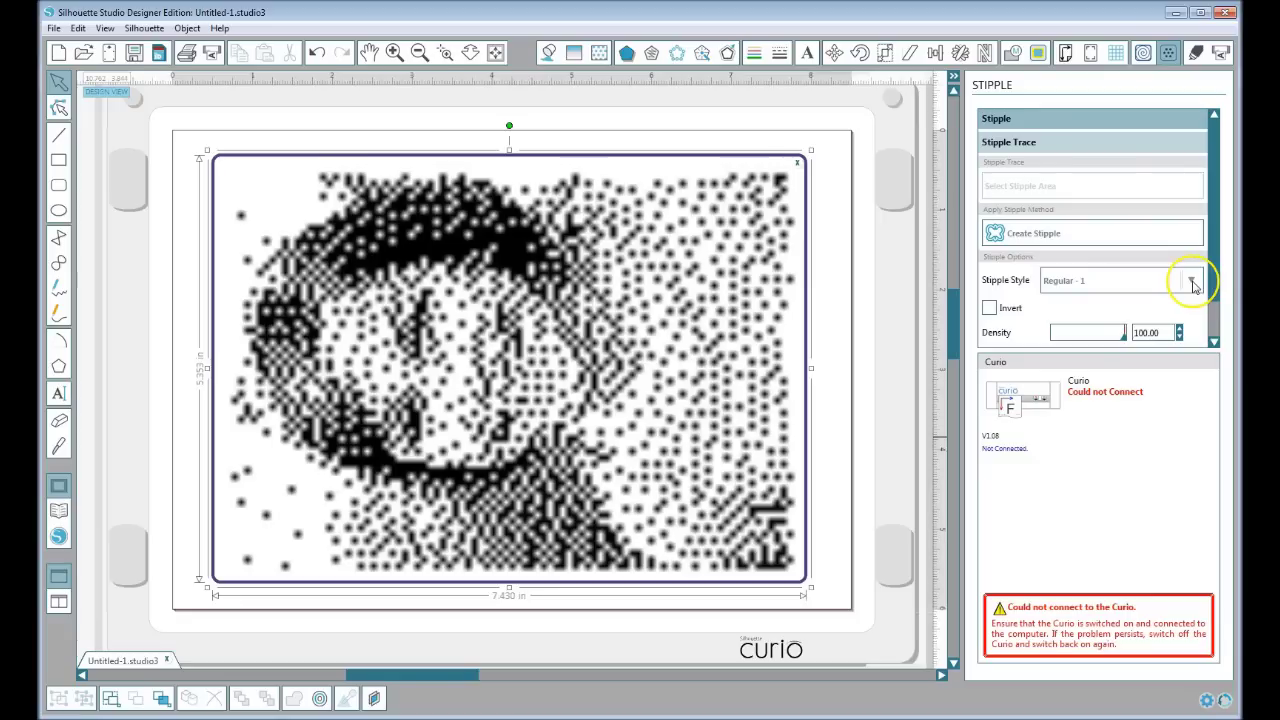
pyautogui.moveTo(1213, 285); pyautogui.dragTo(1213, 345)
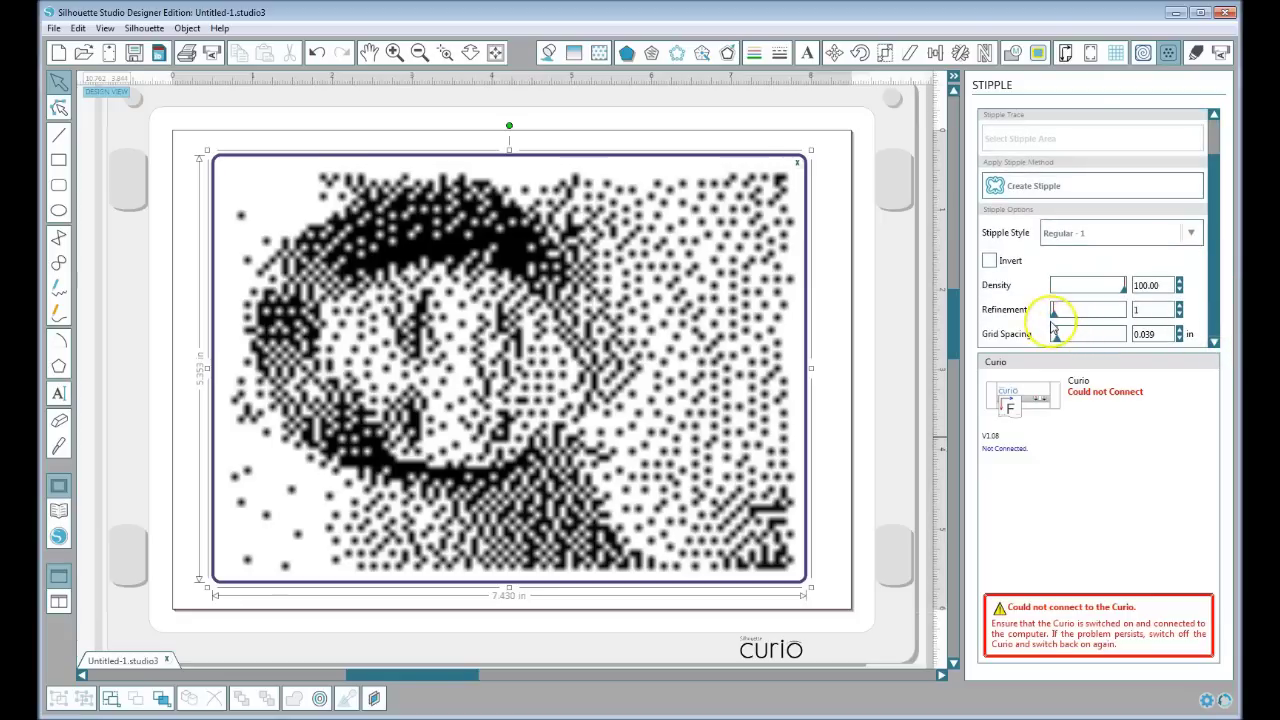
pyautogui.moveTo(1054, 312); pyautogui.dragTo(1133, 310)
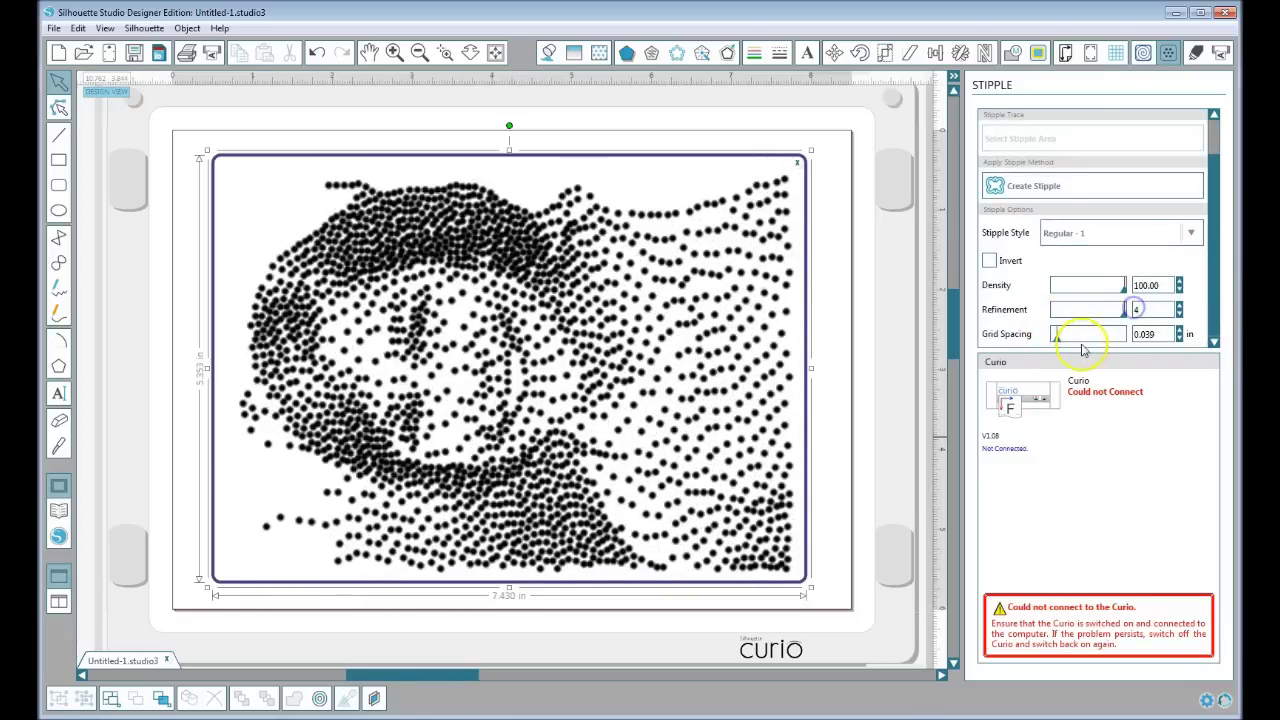
pyautogui.click(1041, 338)
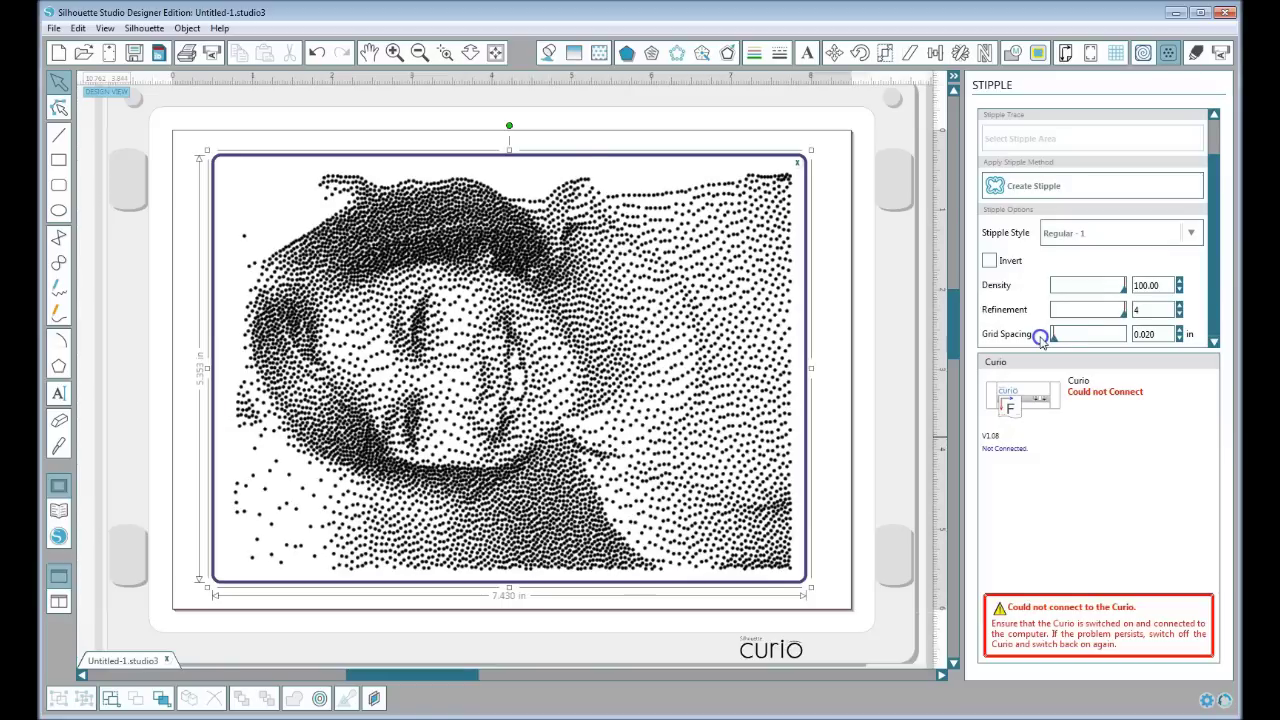
# - Choose Regular - 5, create the stipple, and drag the original photo off the page
pyautogui.click(1190, 233)
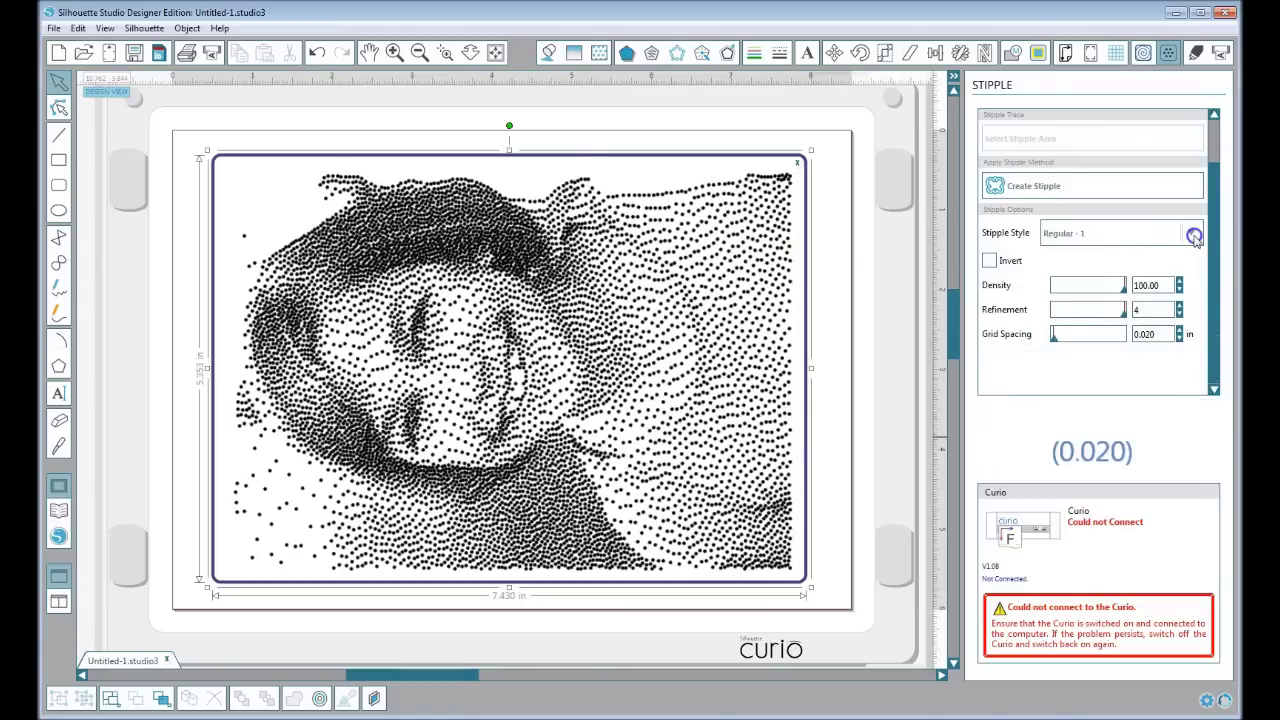
pyautogui.click(1193, 315)
pyautogui.moveTo(1193, 315); pyautogui.dragTo(1193, 330)
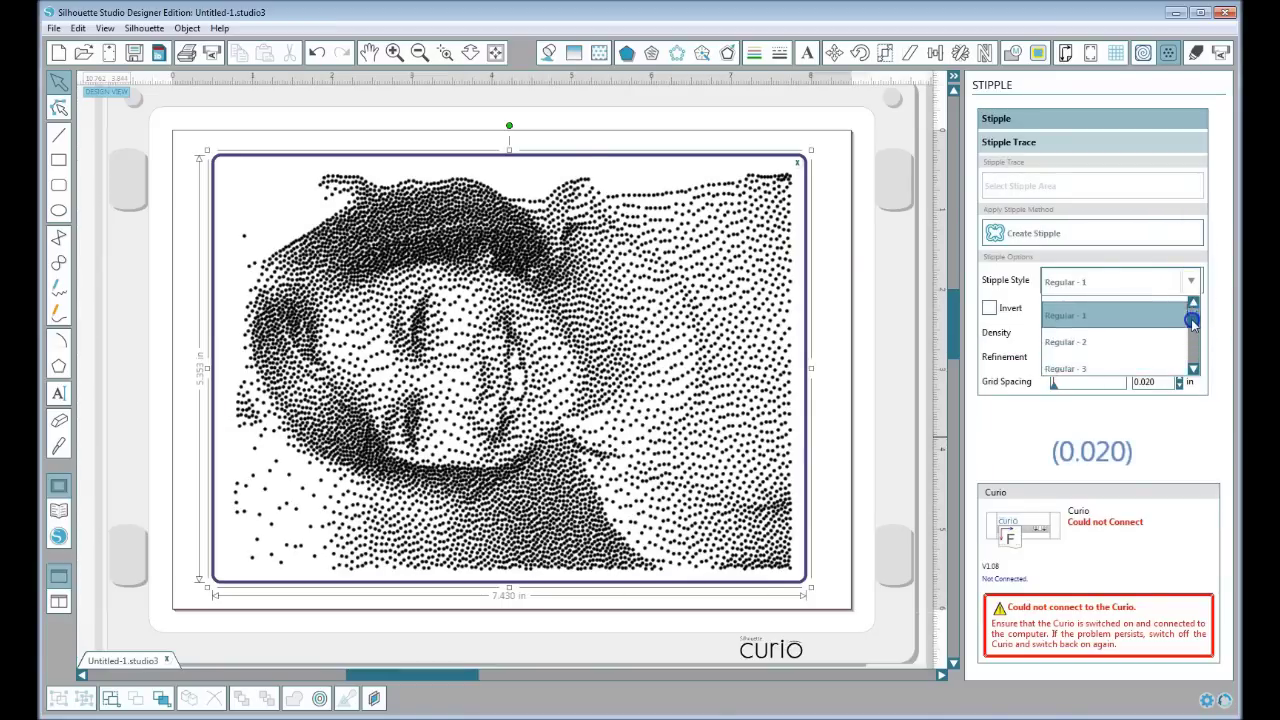
pyautogui.click(1086, 343)
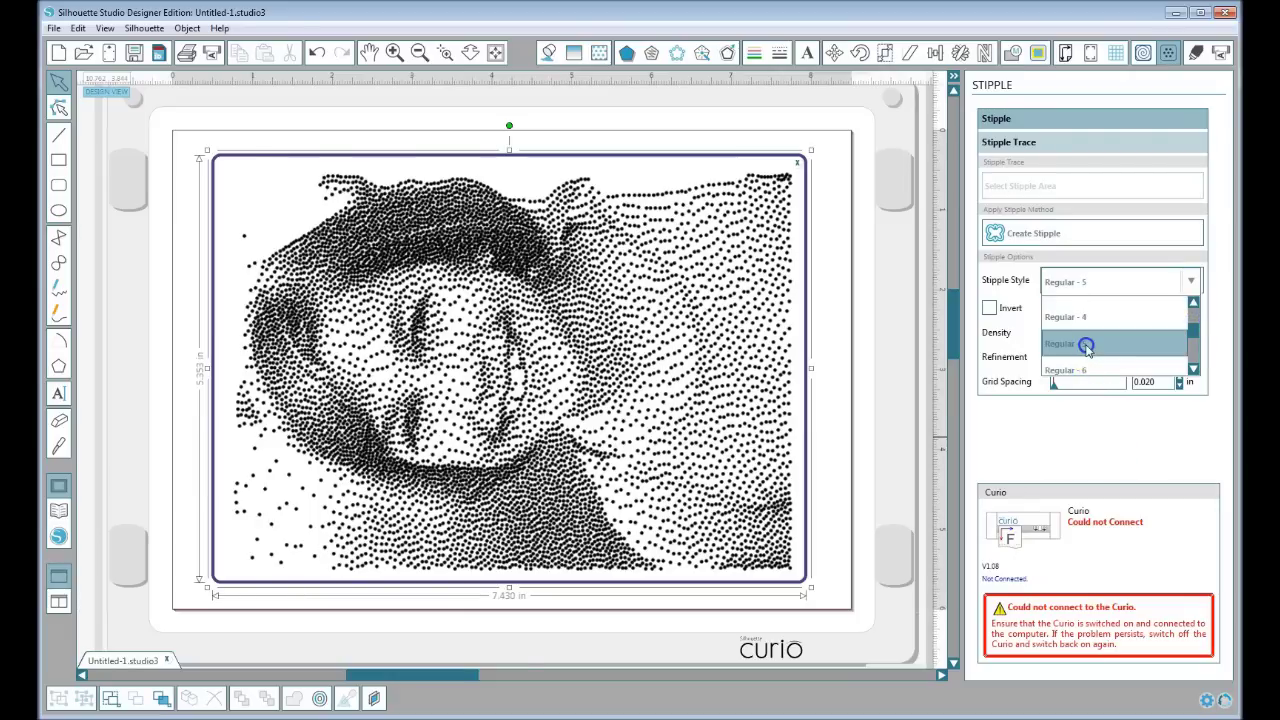
pyautogui.click(1000, 232)
pyautogui.moveTo(668, 193); pyautogui.dragTo(70, 160)
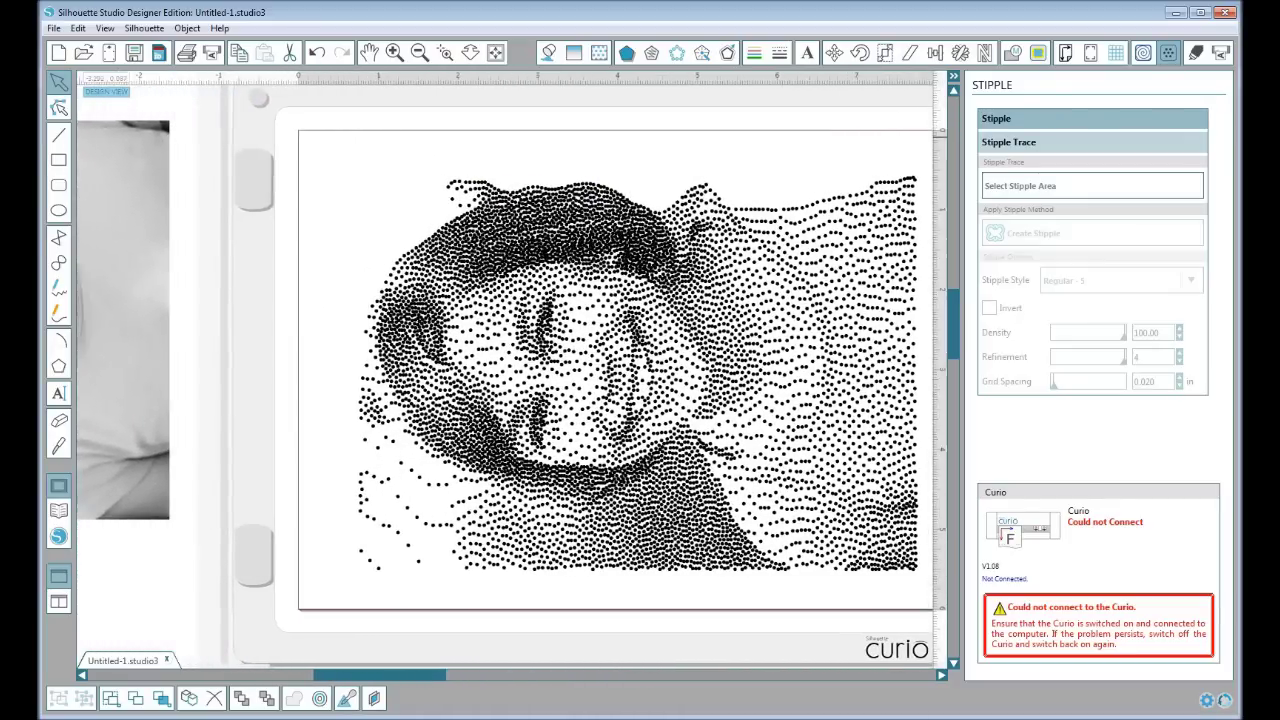
# - Rotate the new stippled portrait 90° upright and move it off the mat to the right
pyautogui.click(474, 52)
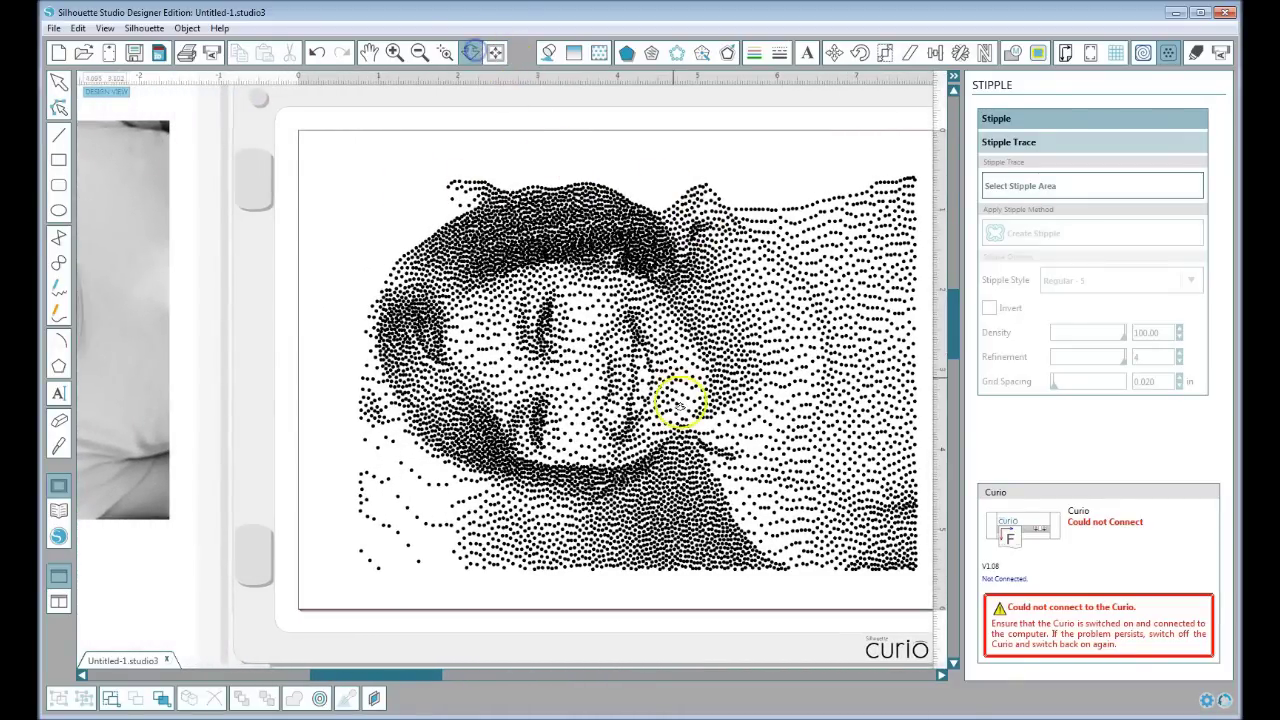
pyautogui.moveTo(677, 386); pyautogui.dragTo(677, 277)
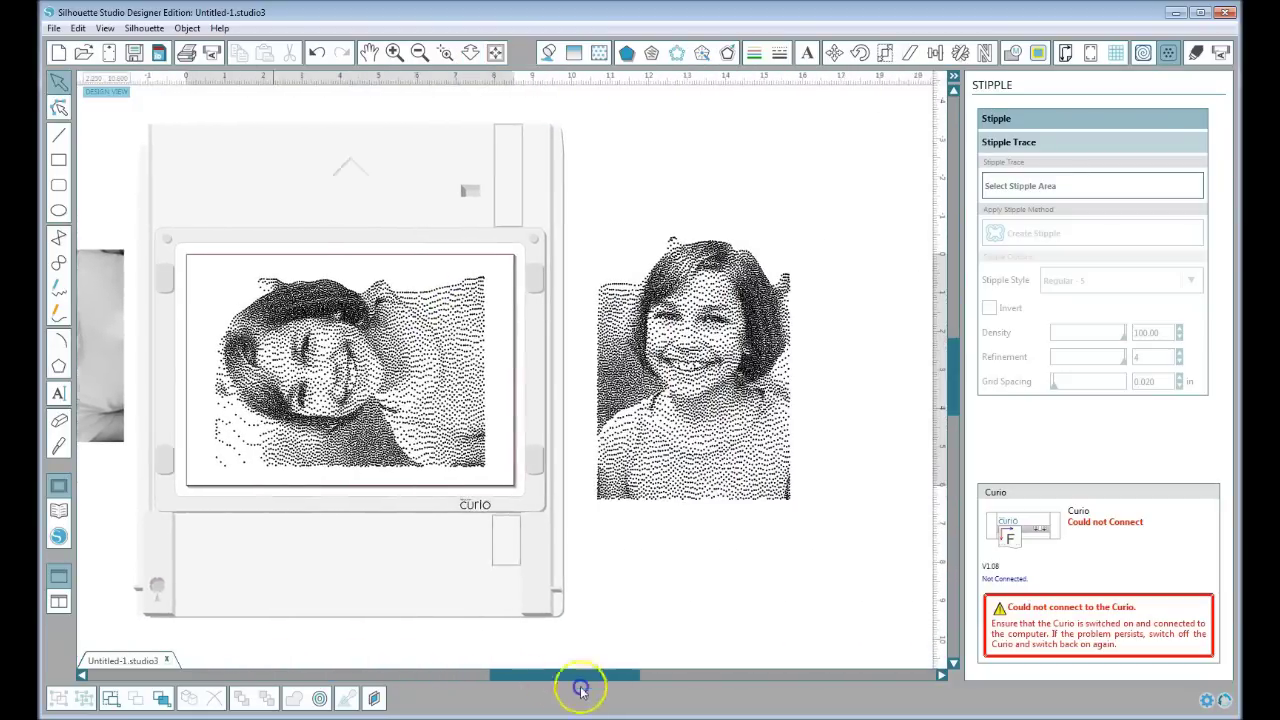
pyautogui.moveTo(581, 690); pyautogui.dragTo(594, 690)
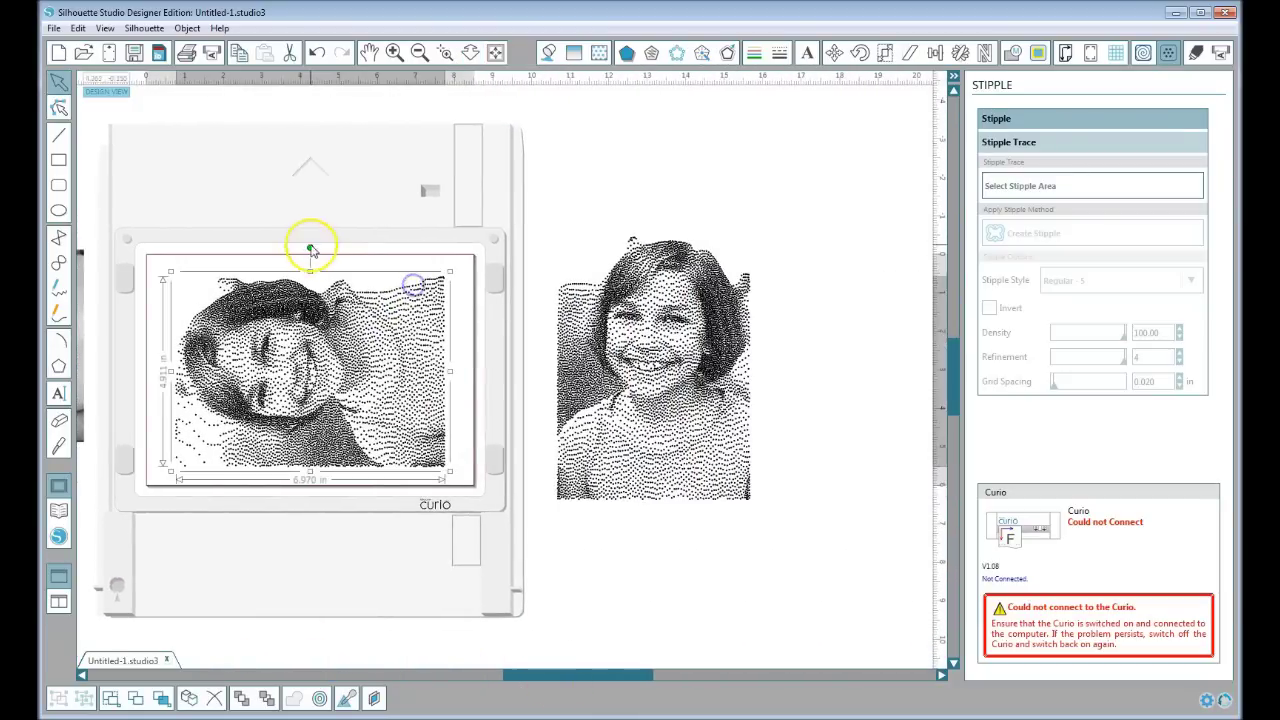
pyautogui.moveTo(309, 243)
pyautogui.mouseDown()
pyautogui.moveTo(391, 380)
pyautogui.moveTo(432, 348)
pyautogui.moveTo(436, 371)
pyautogui.mouseUp()
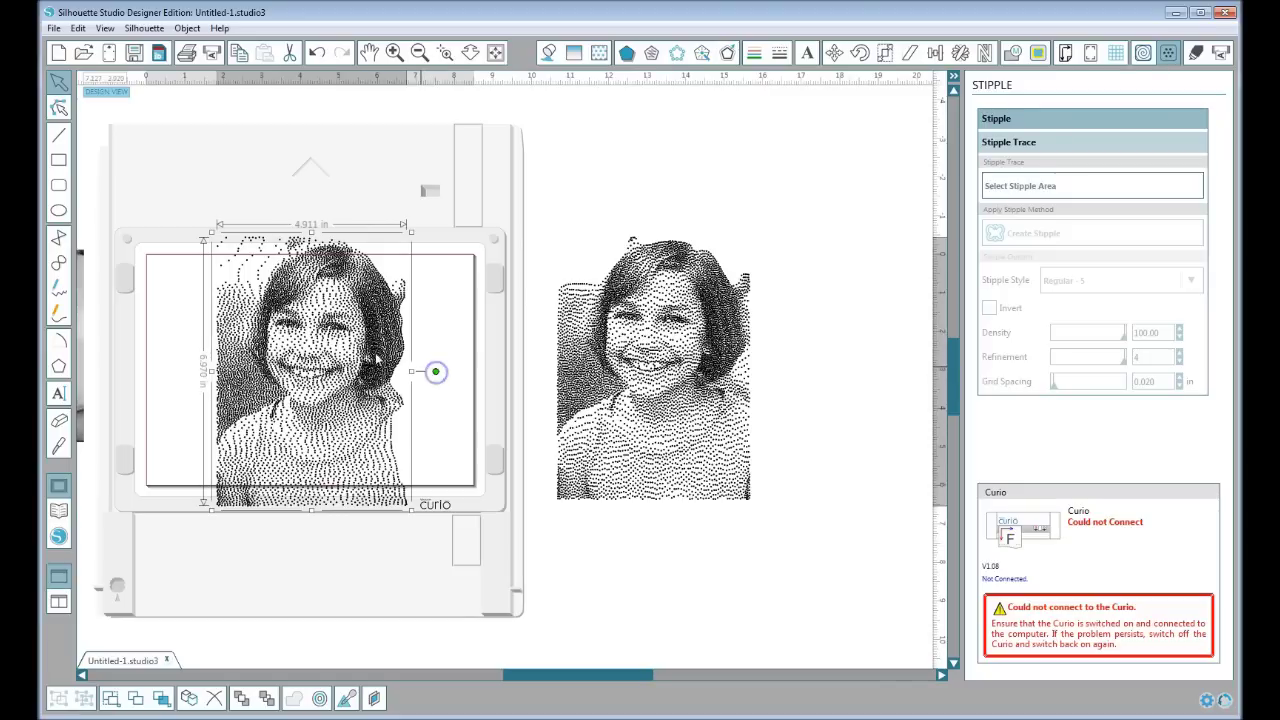
pyautogui.moveTo(355, 348); pyautogui.dragTo(901, 348)
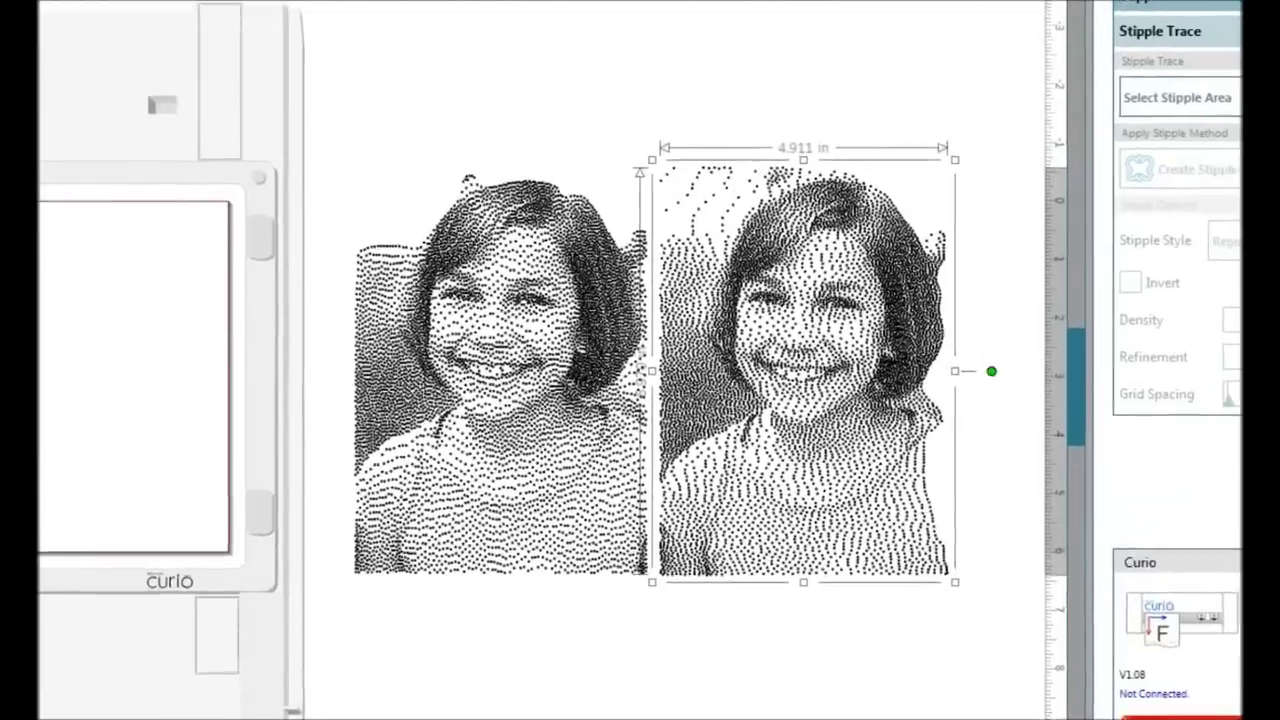
pyautogui.press('Escape')
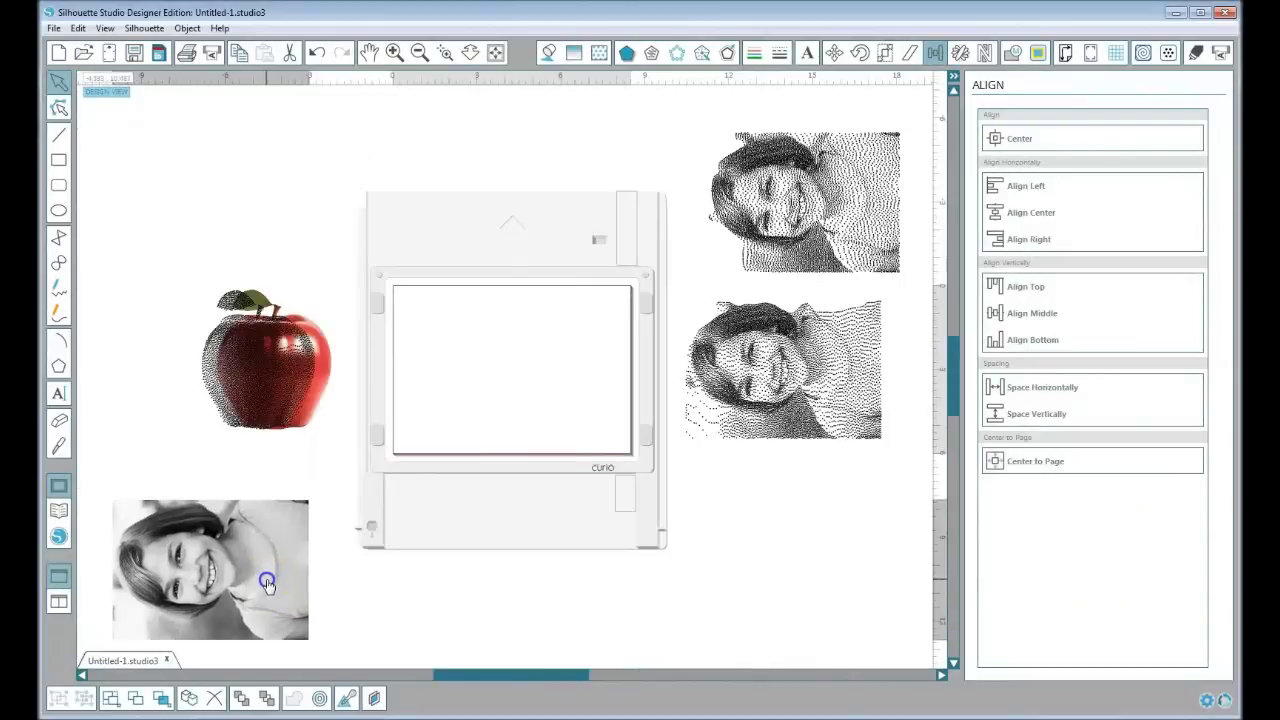
# - Move the stippled apple onto the mat, center it on the page, and zoom to it
pyautogui.moveTo(294, 387); pyautogui.dragTo(514, 398)
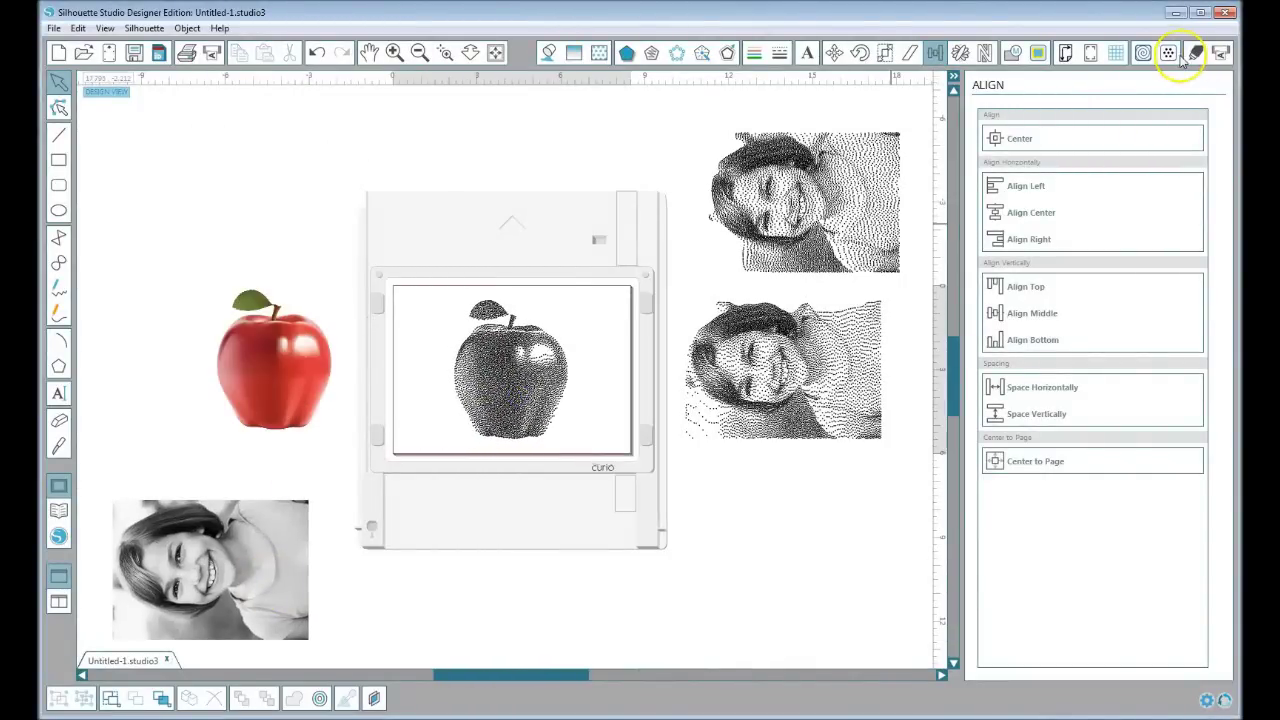
pyautogui.click(516, 395)
pyautogui.click(958, 56)
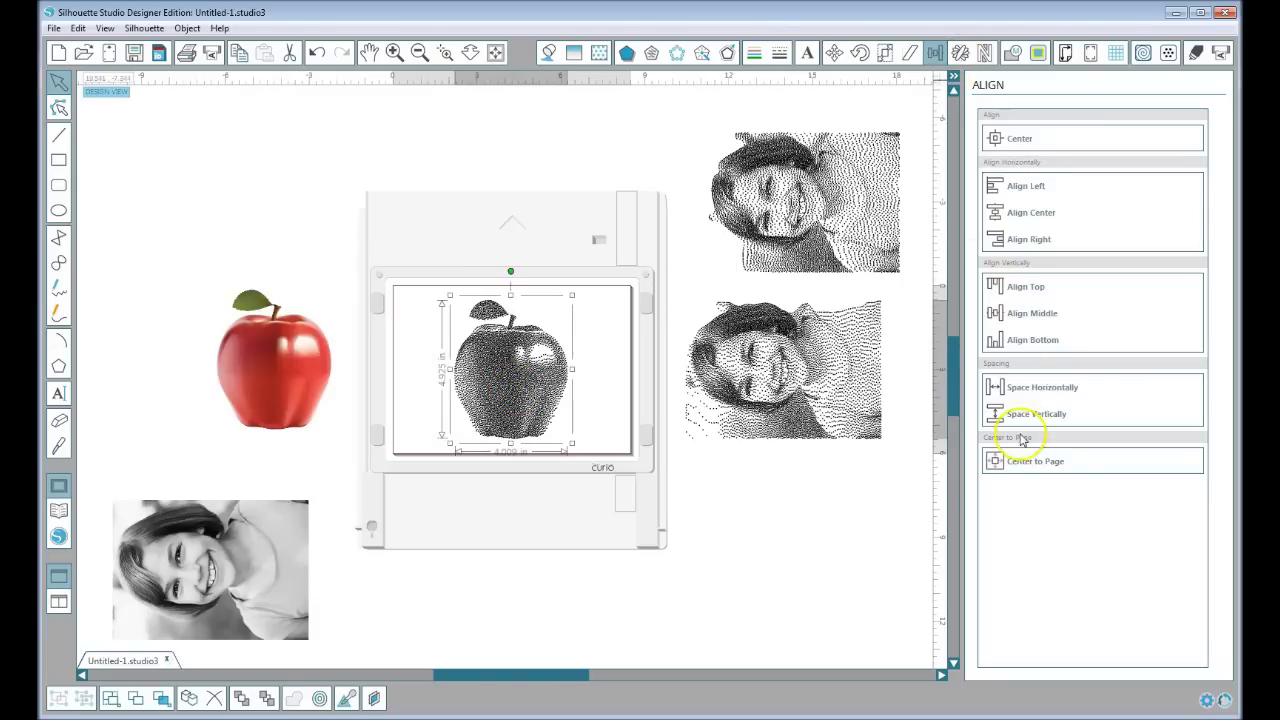
pyautogui.click(497, 54)
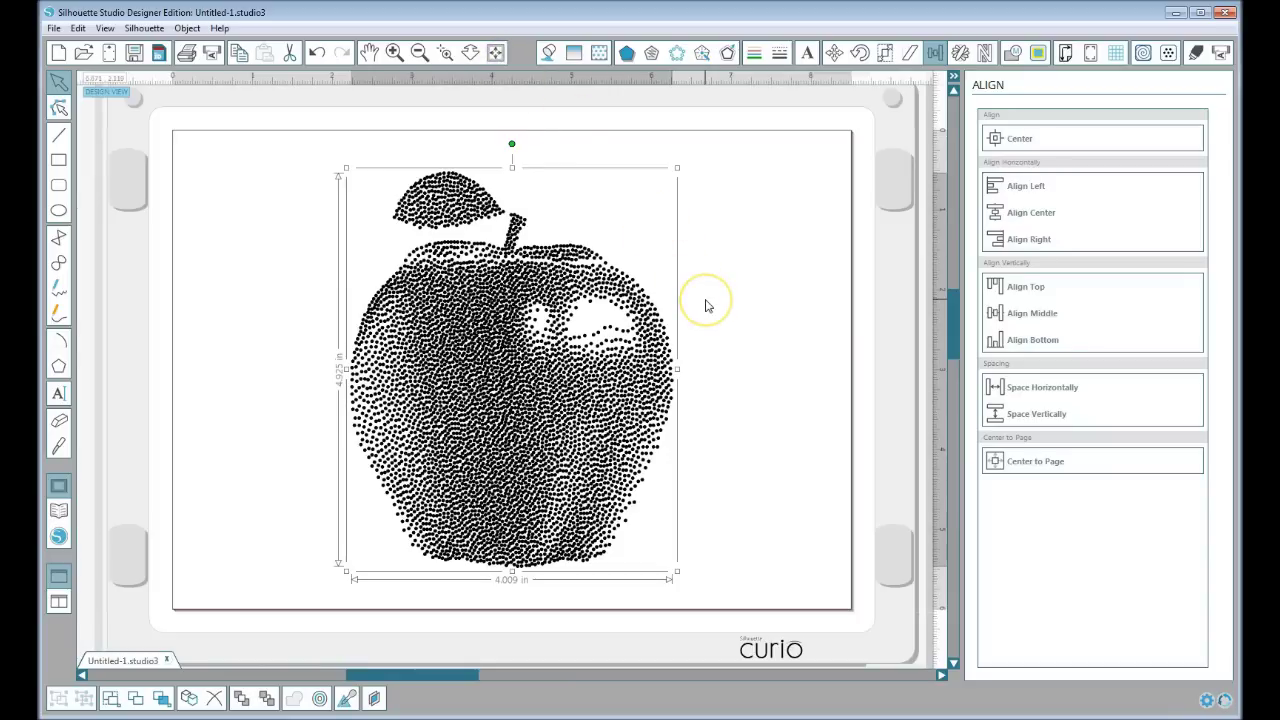
pyautogui.click(528, 508)
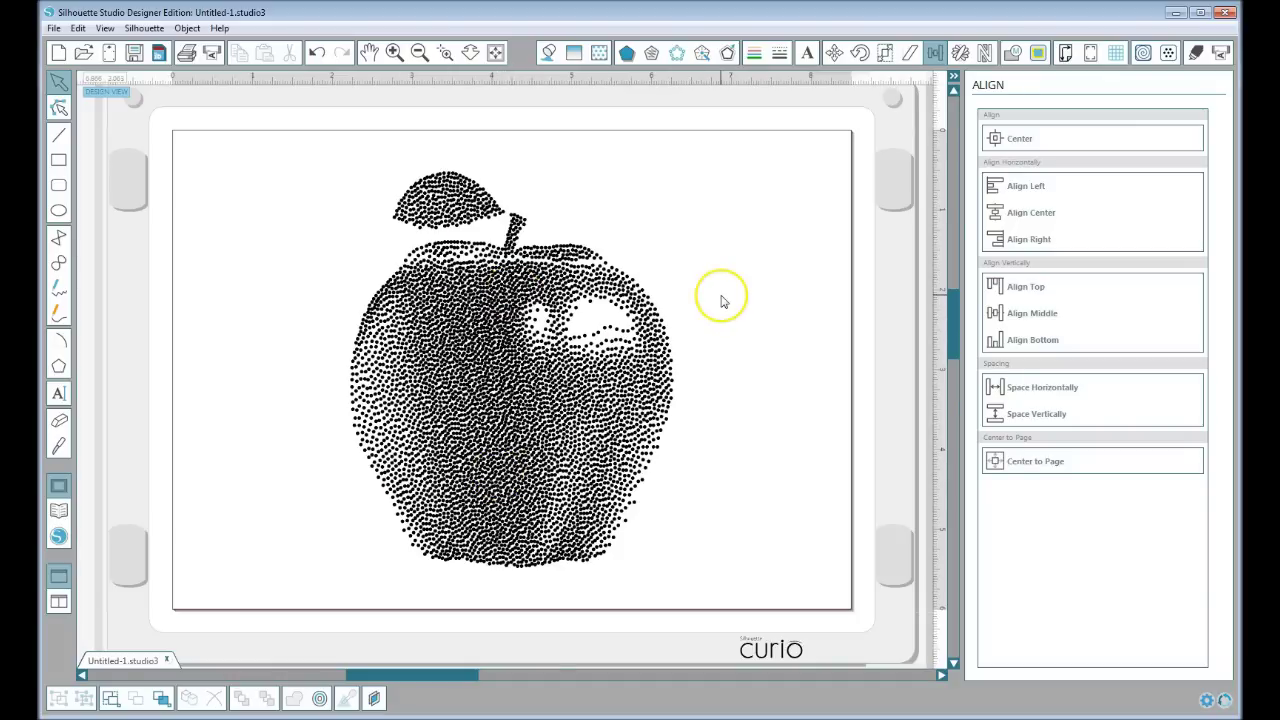
# - Set Tool 1 to Silhouette Sketch Pen: platform 6, speed 10, thickness 18
pyautogui.click(1197, 54)
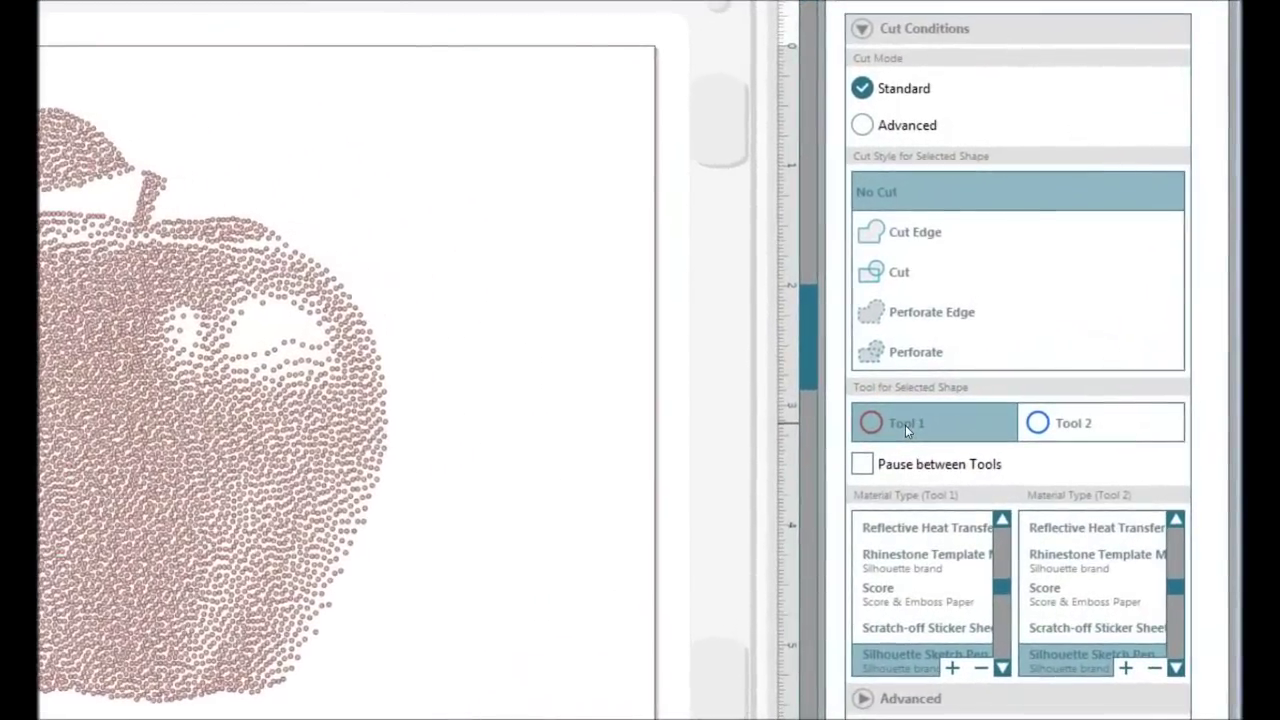
pyautogui.click(875, 423)
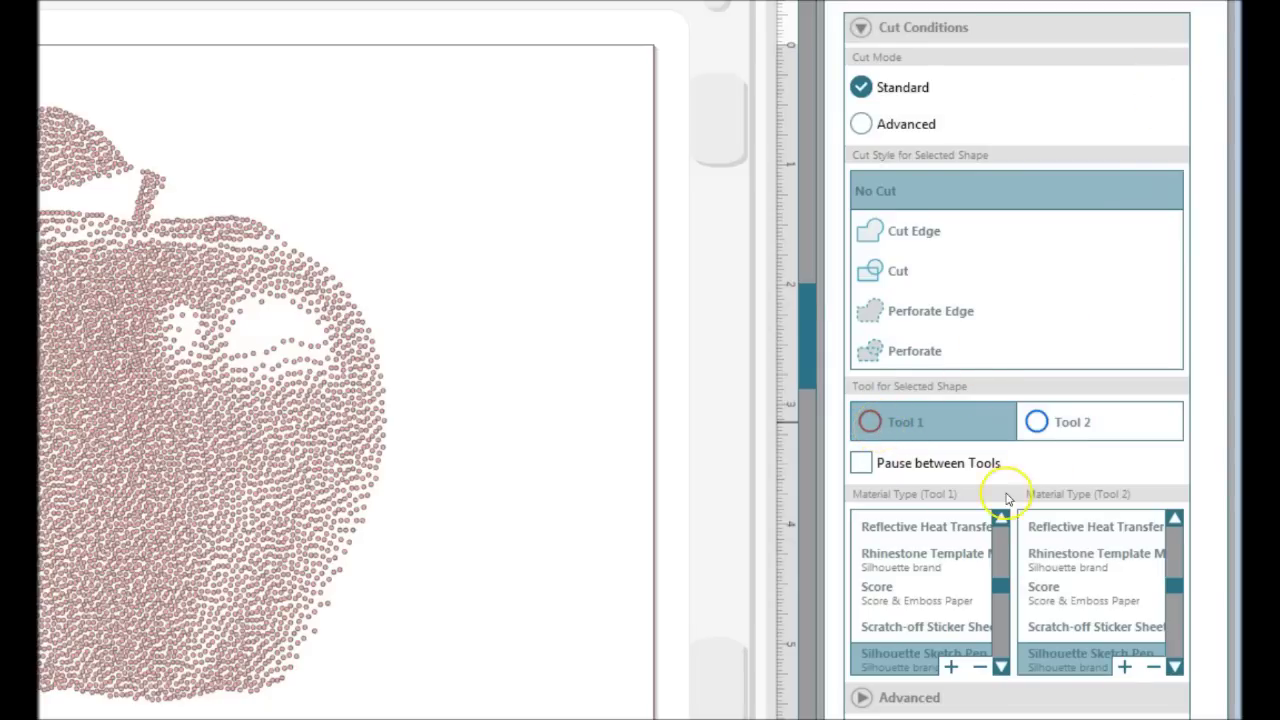
pyautogui.scroll(-3, 998, 585)
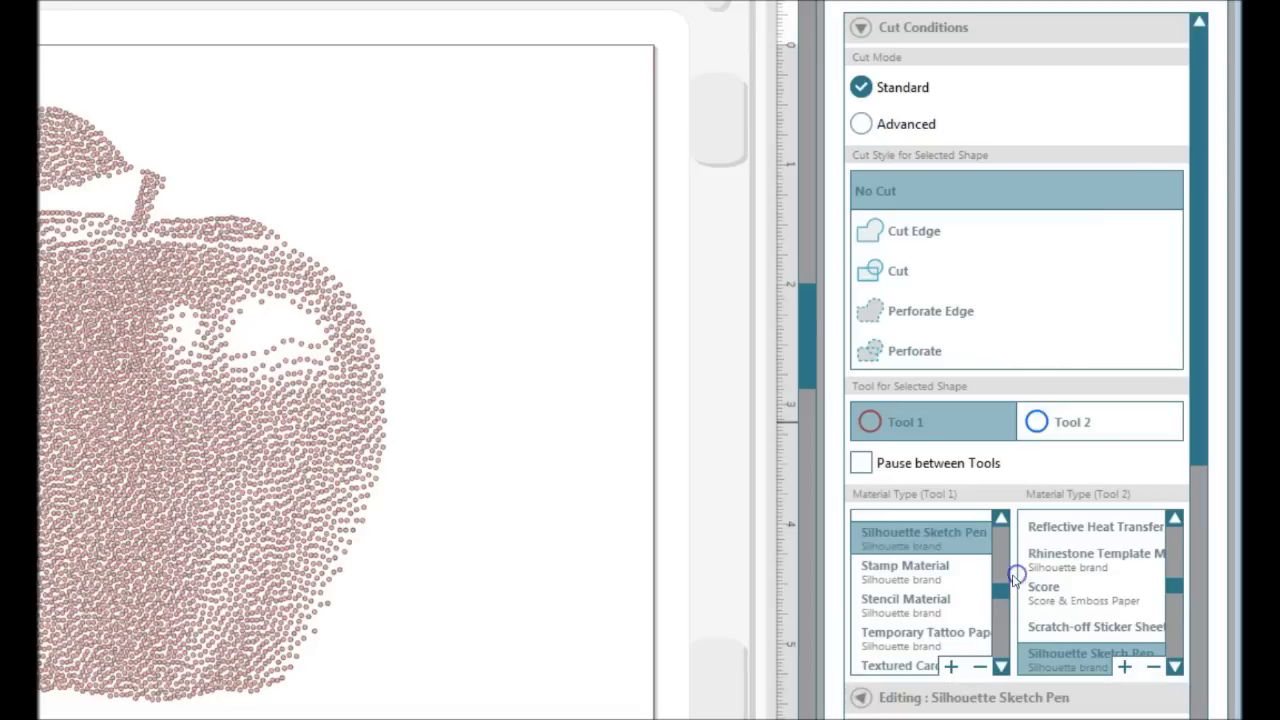
pyautogui.moveTo(1200, 386); pyautogui.dragTo(1231, 699)
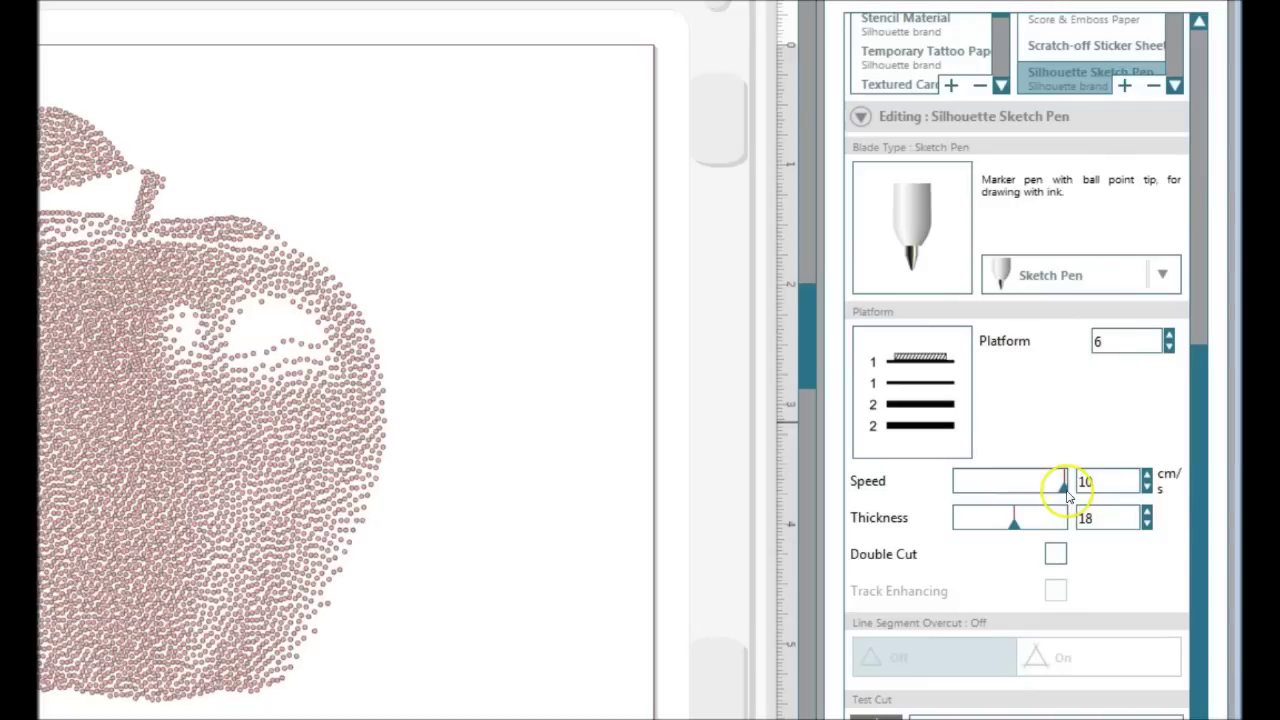